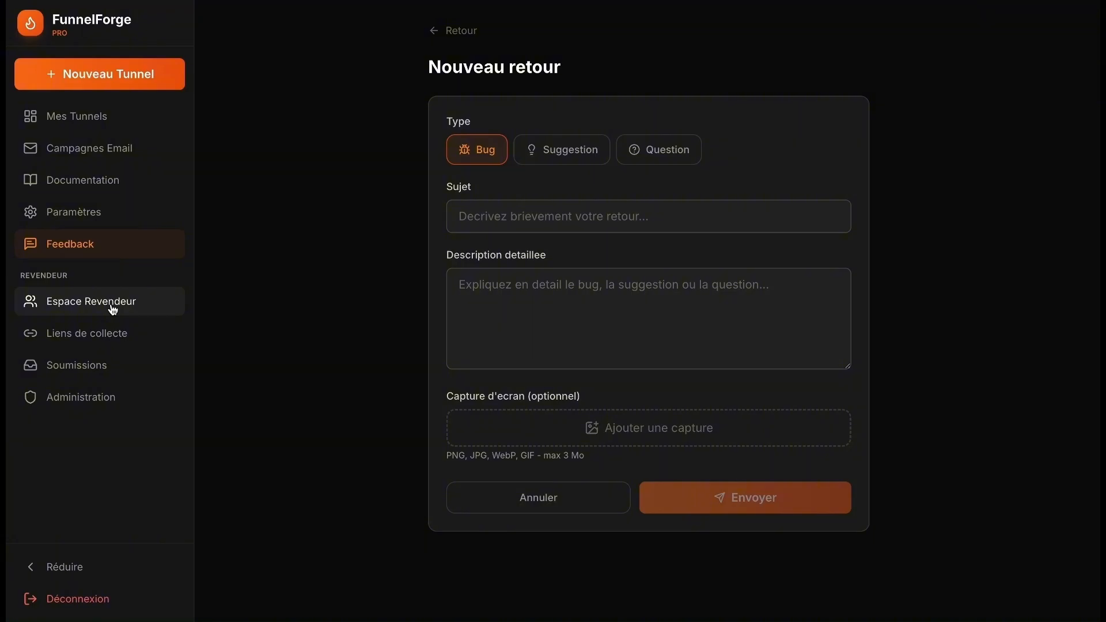
- Open the Espace Revendeur page showing 1 of 30 licences used and 29 available
click(113, 310)
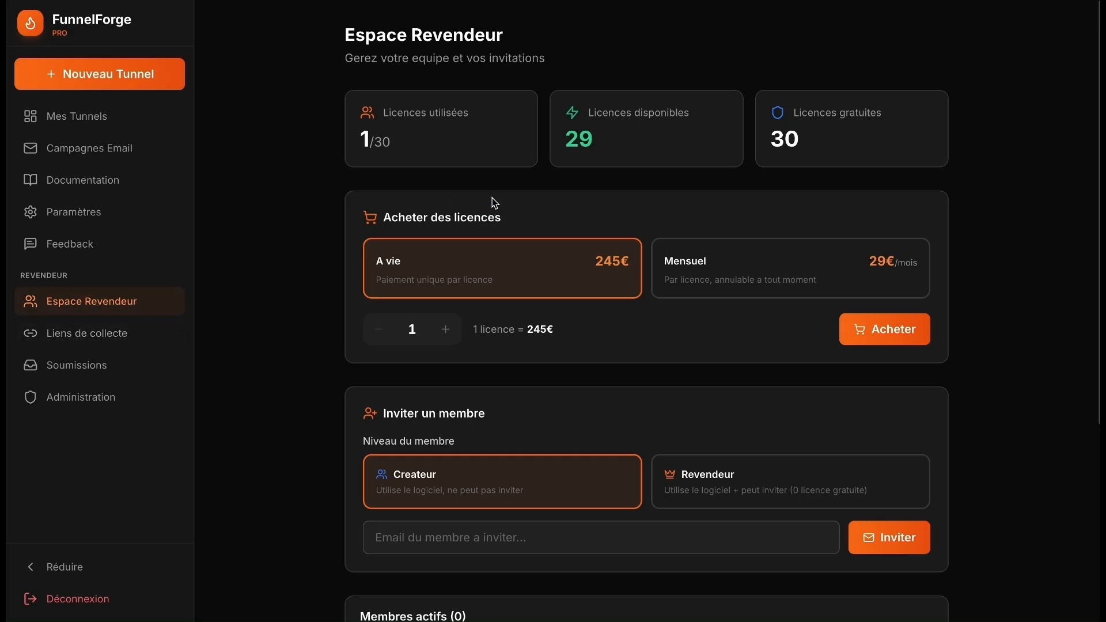
scroll(720, 266, down, 1)
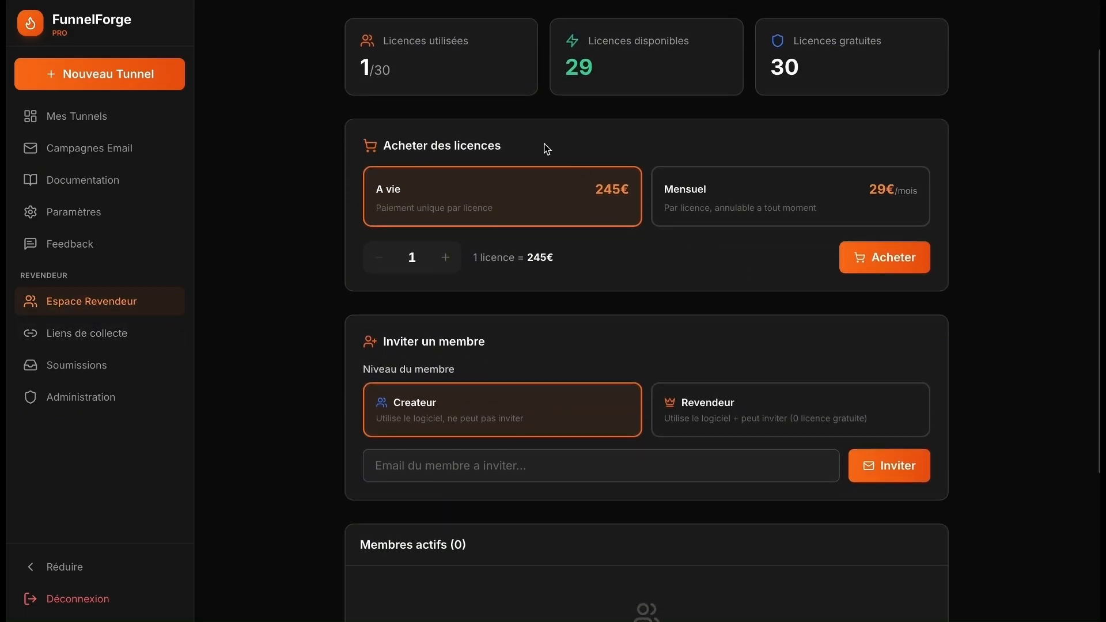
scroll(605, 210, down, 2)
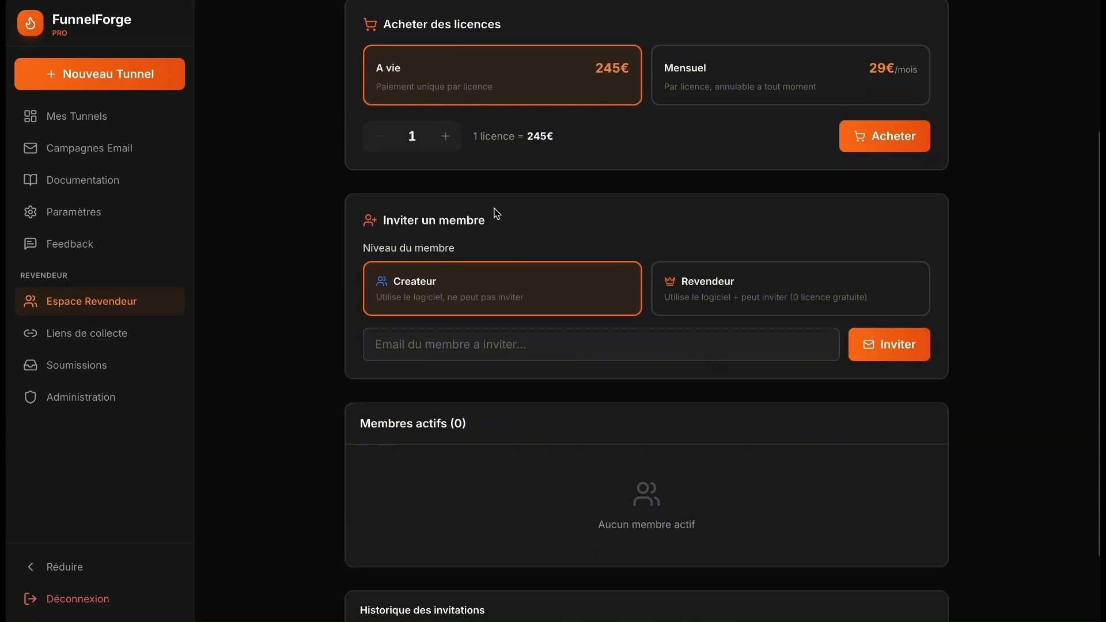
- Try the Revendeur member level for an invited member and review the licence options
click(706, 284)
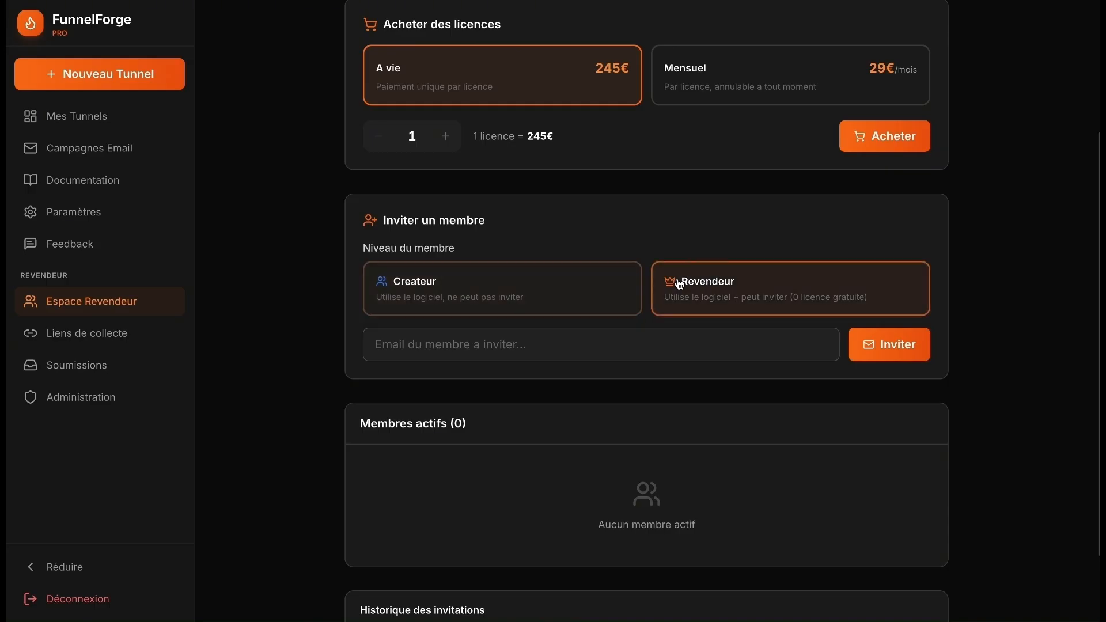
click(626, 285)
click(675, 284)
click(563, 286)
scroll(593, 277, up, 1)
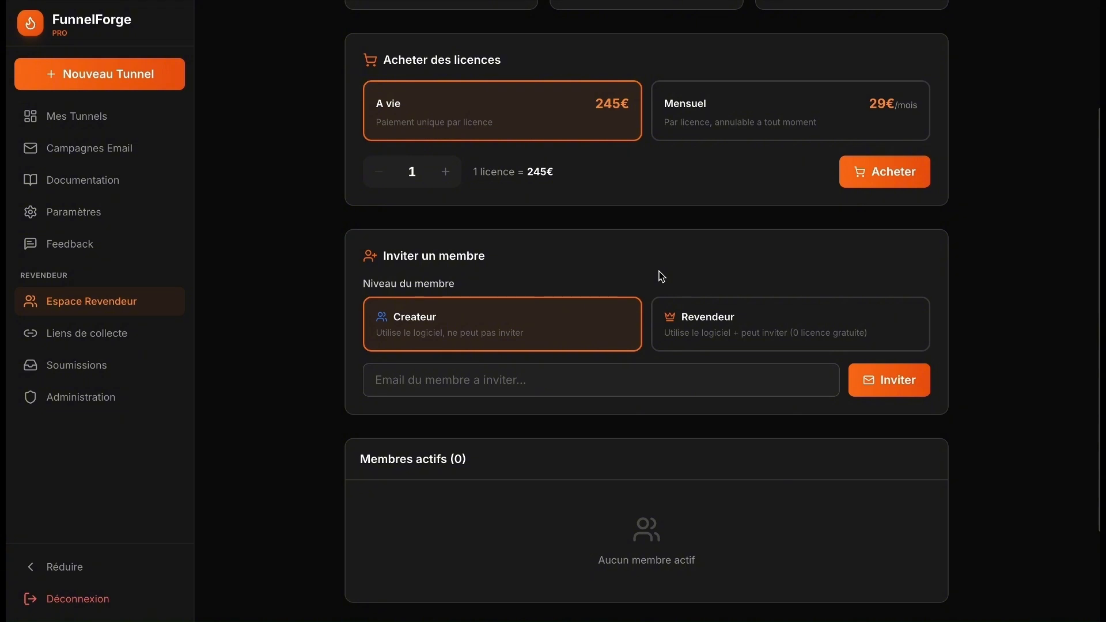
scroll(661, 276, up, 4)
scroll(662, 276, down, 2)
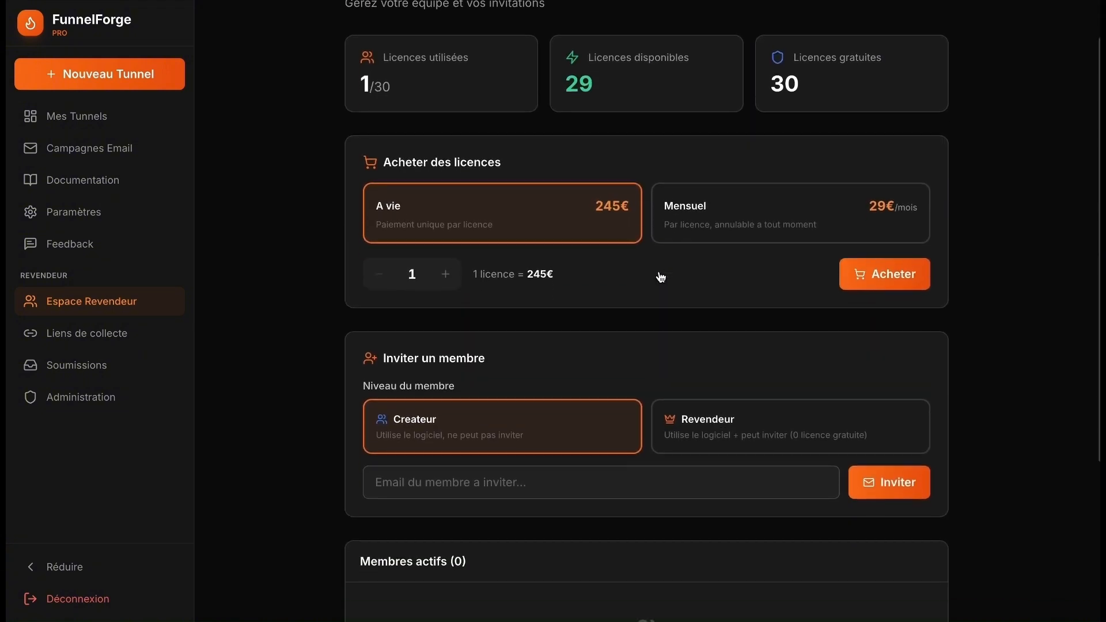
scroll(660, 277, down, 2)
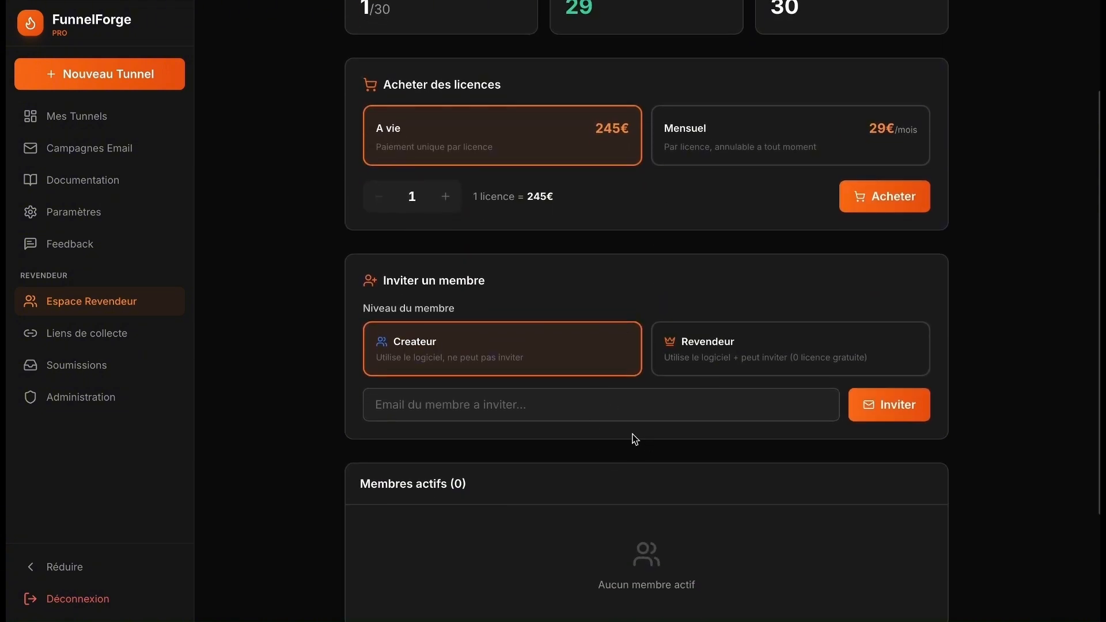
scroll(621, 276, up, 3)
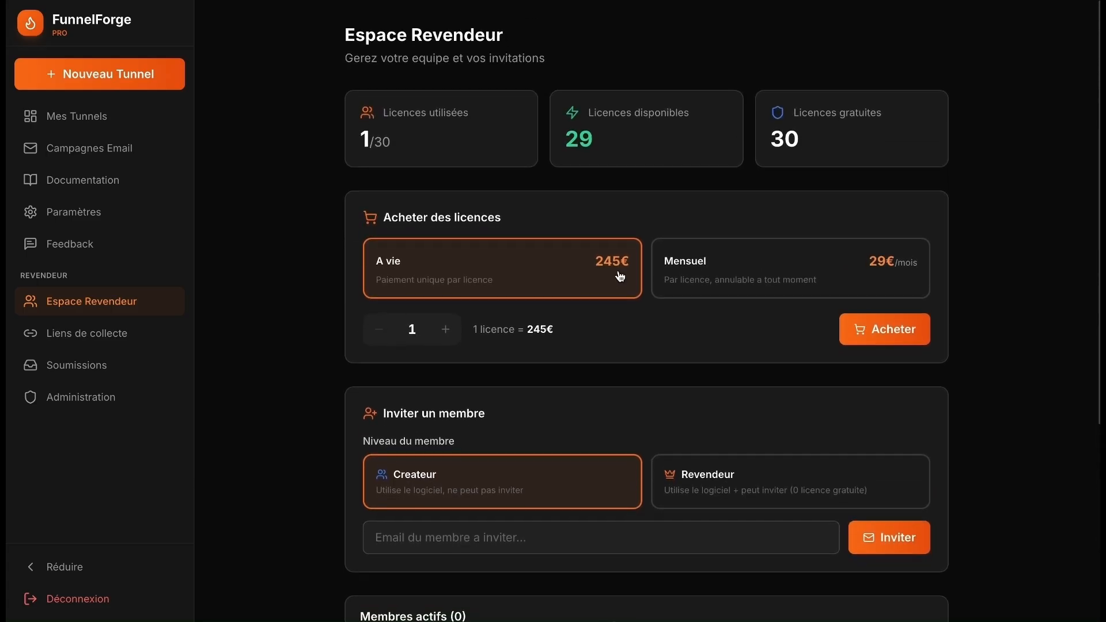
scroll(619, 275, down, 3)
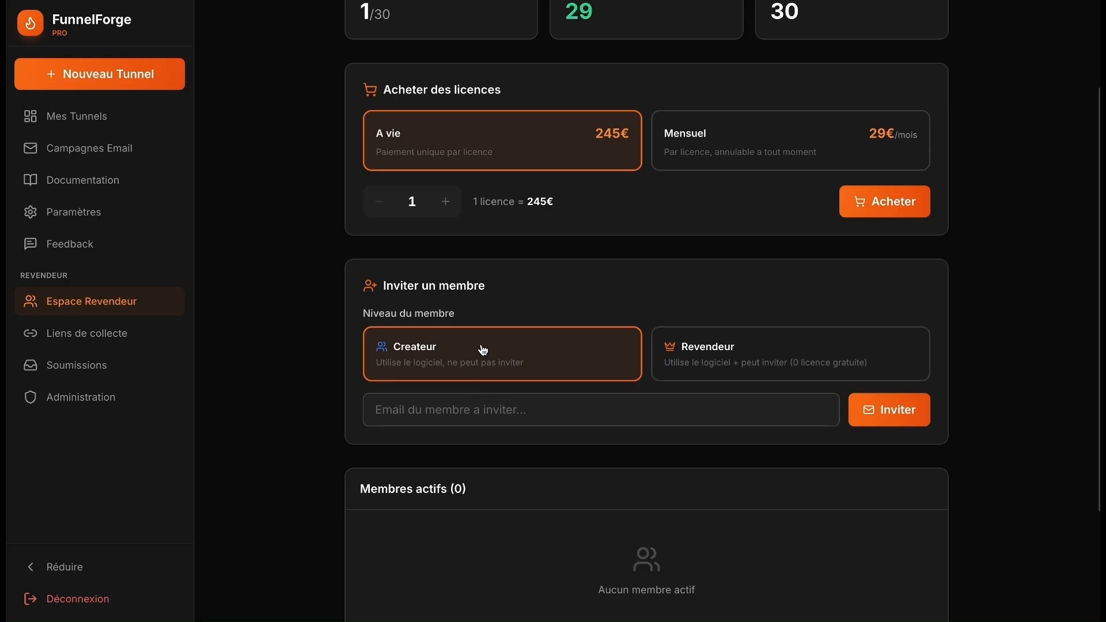
scroll(564, 356, up, 3)
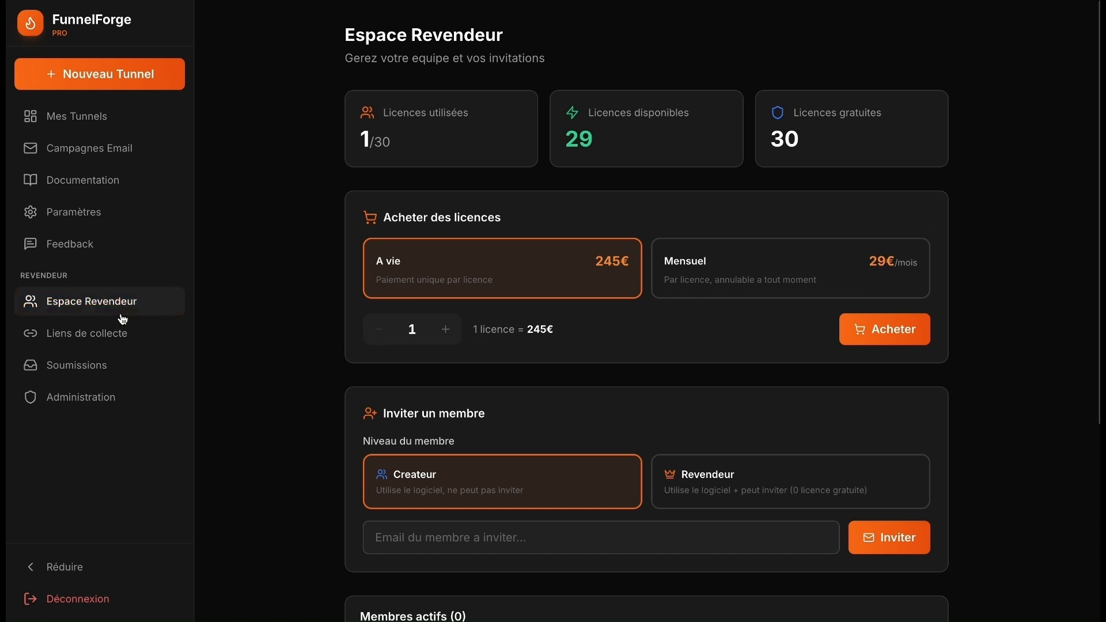
- Create a collection link named 'test' allowing 3 submissions, then copy its address
click(119, 340)
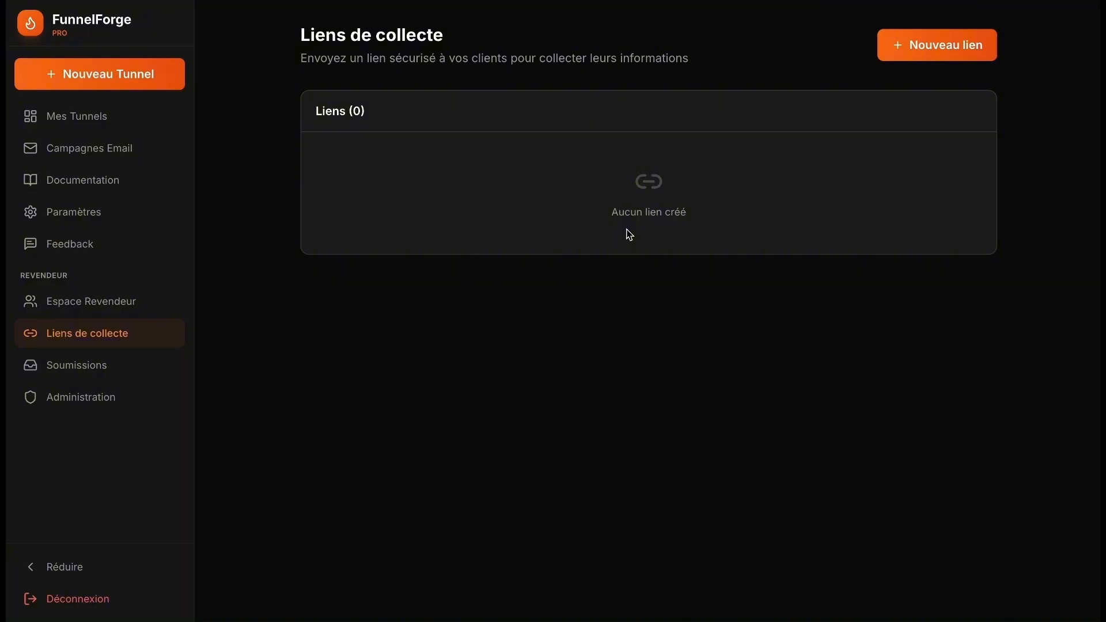
click(911, 43)
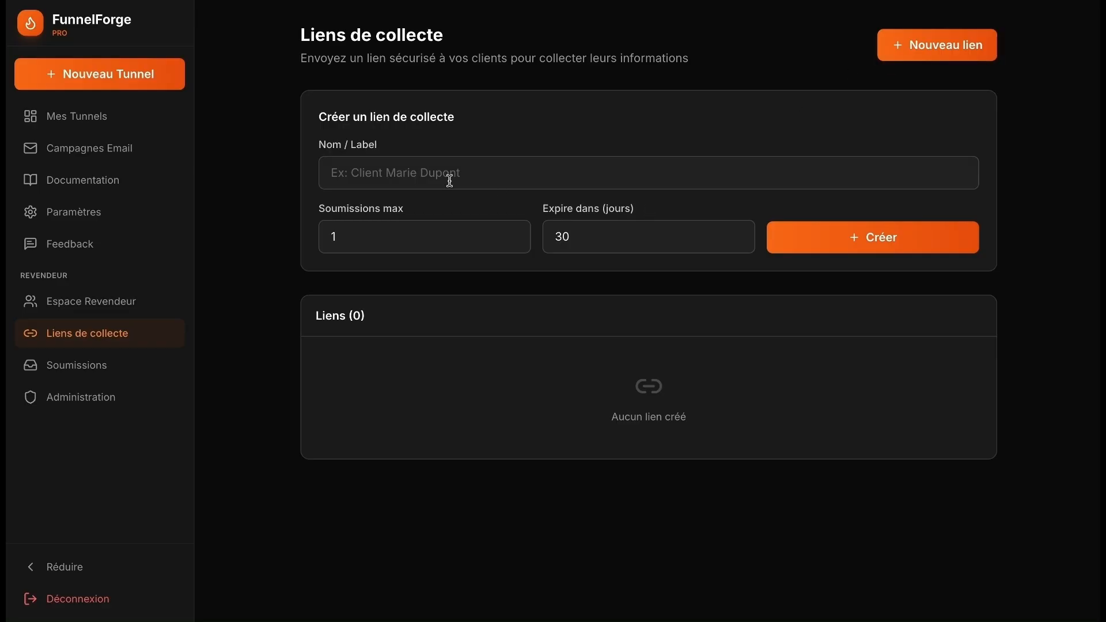
drag(349, 239, 306, 243)
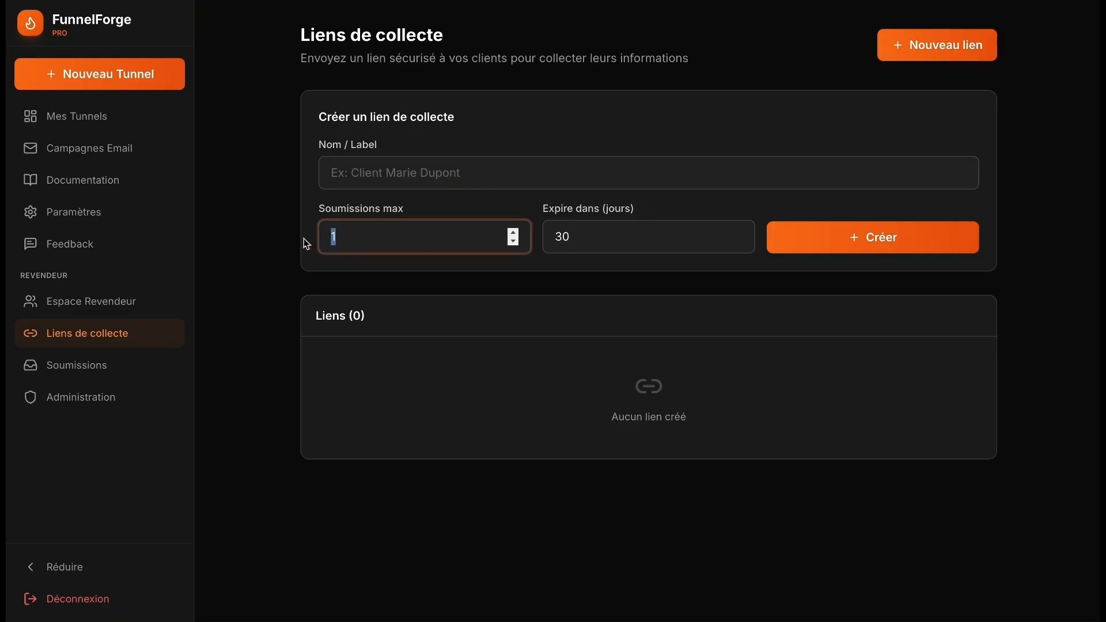
text(3)
click(872, 243)
click(762, 172)
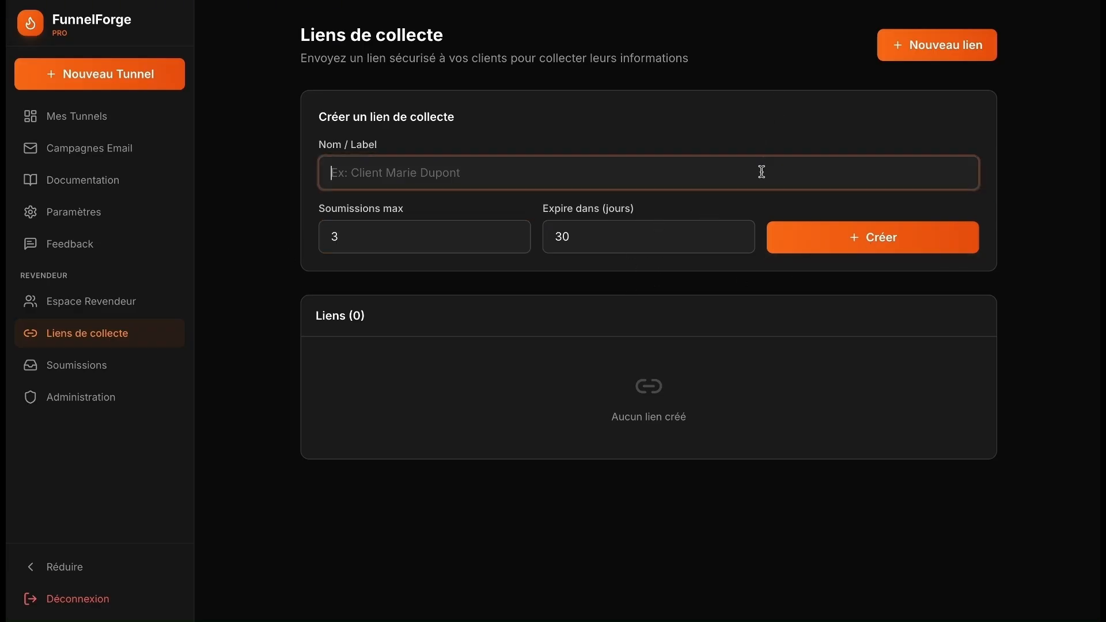
text(test)
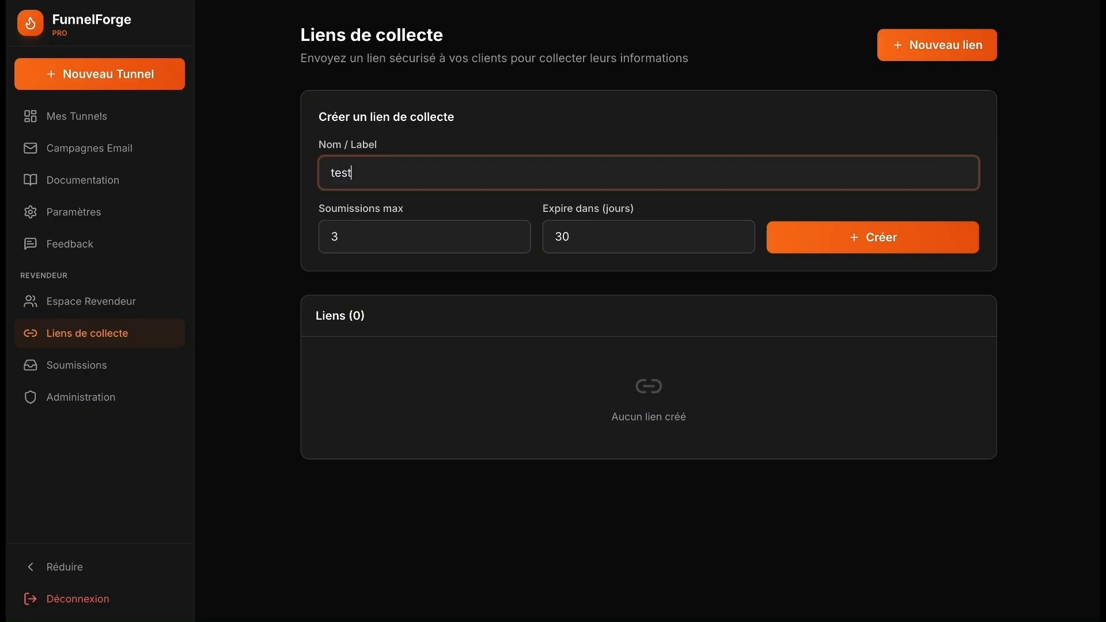
click(884, 253)
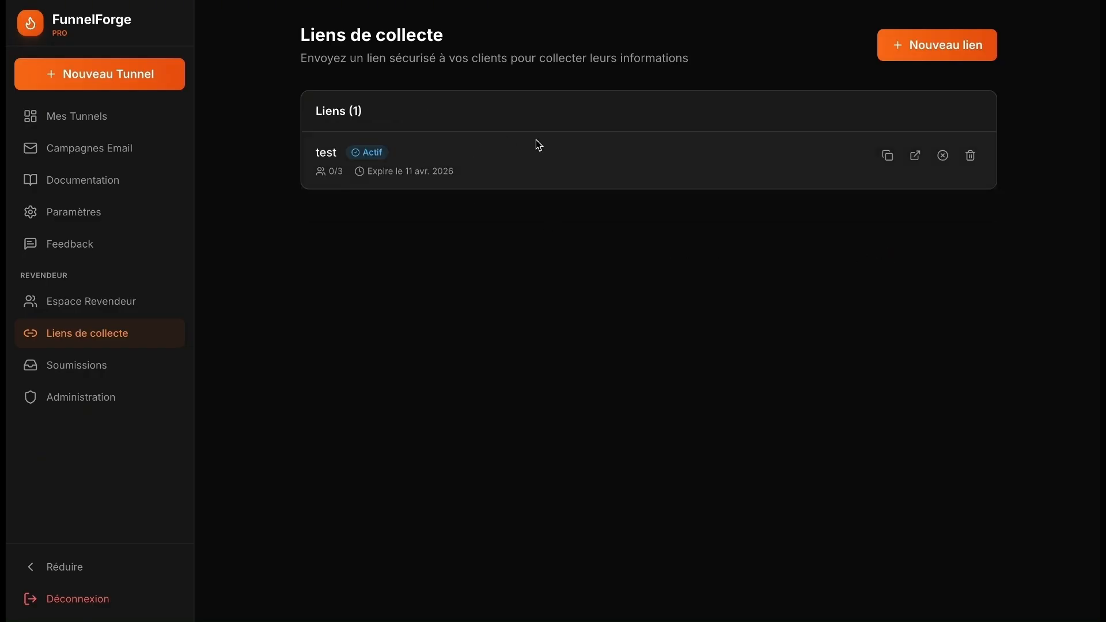
click(884, 160)
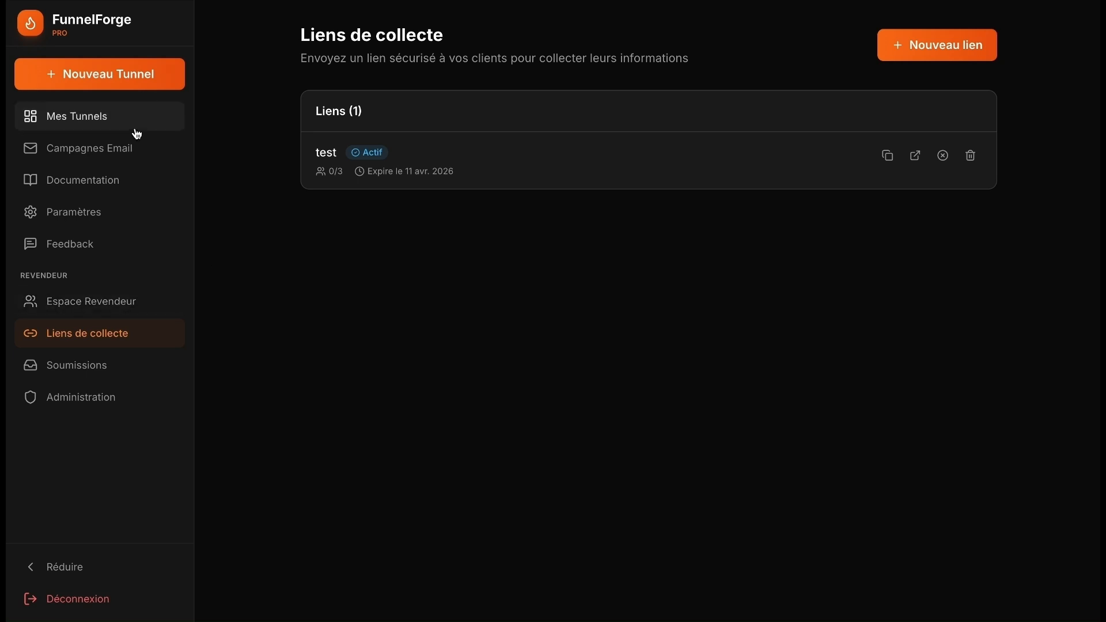
- Go to Mes Tunnels to list the three draft VSL tunnels, including TEST
click(128, 114)
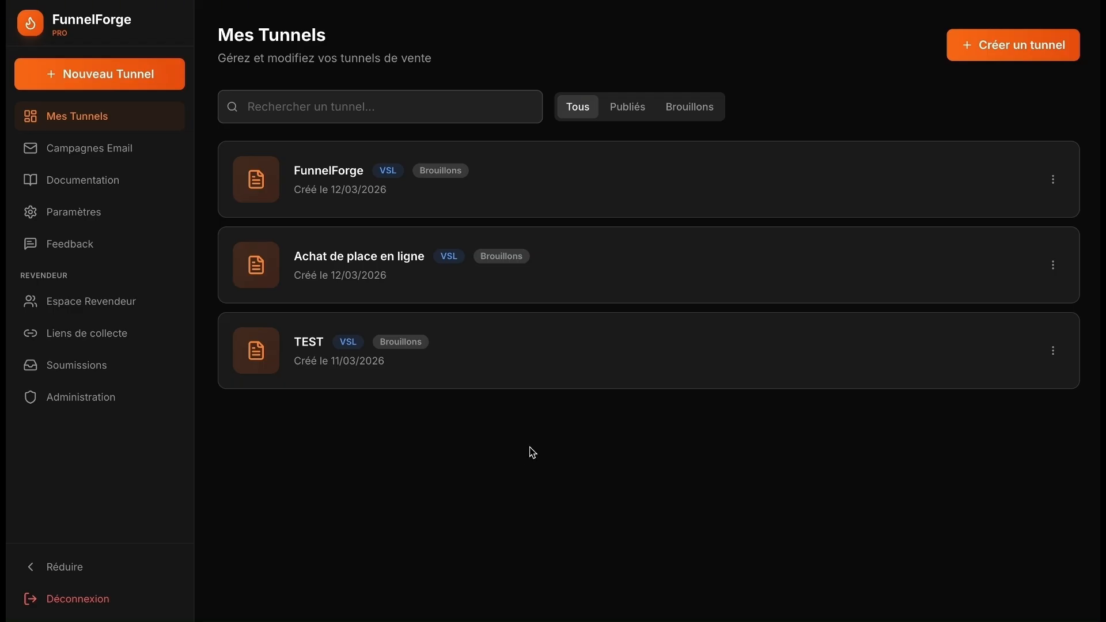
- Start a Lead Magnet tunnel with brand DogSeller and niche 'Produit pour chiens'
click(1012, 53)
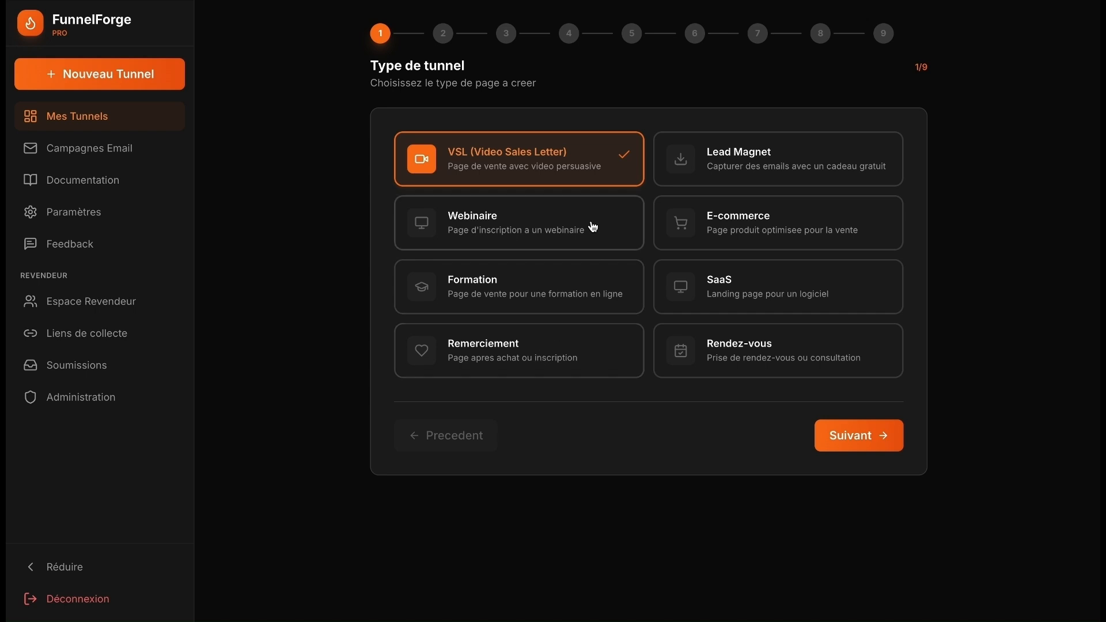
click(728, 179)
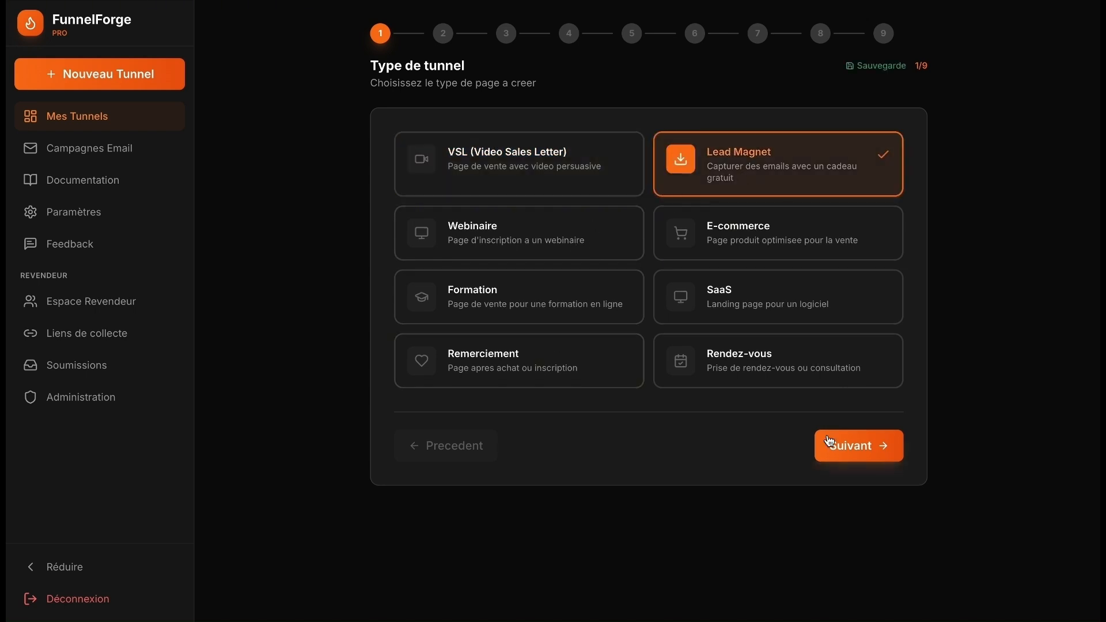
click(856, 454)
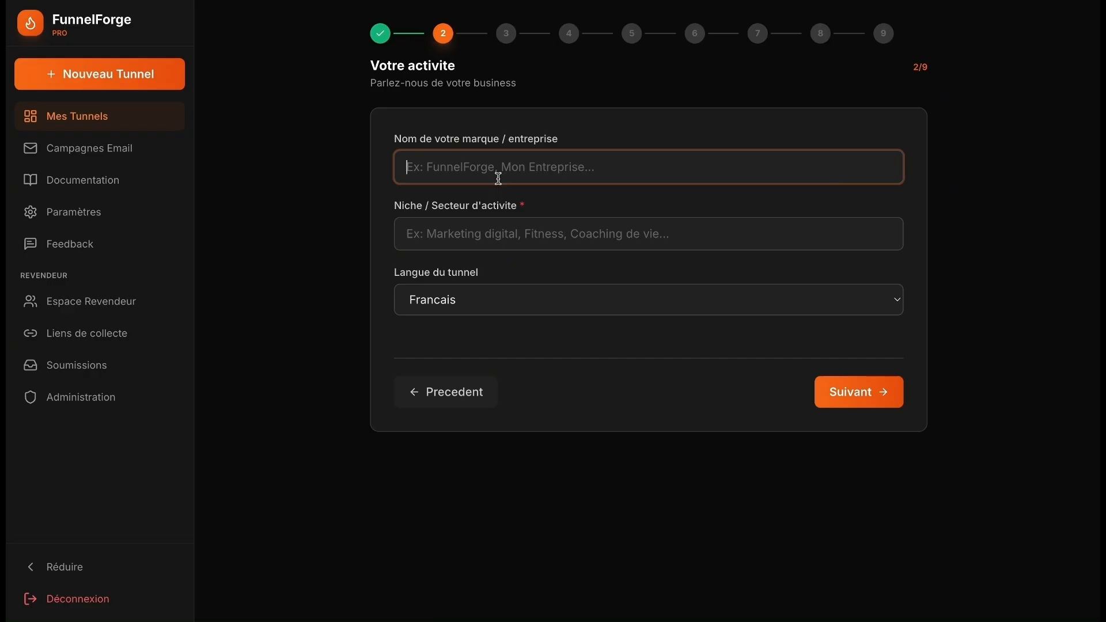
text(Dog)
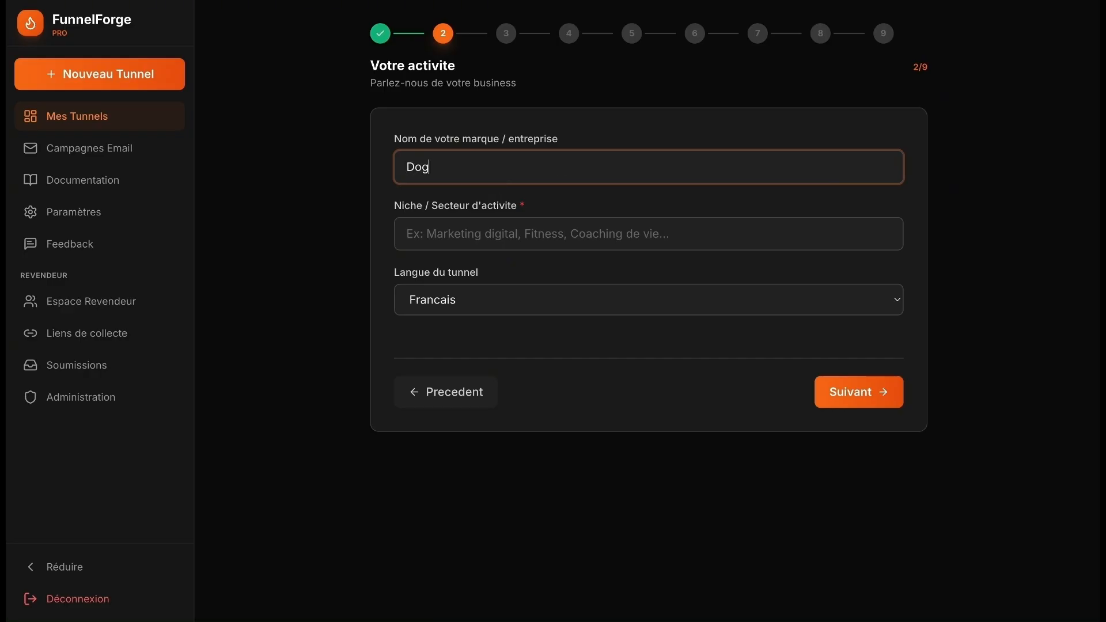
text(Seller)
click(481, 236)
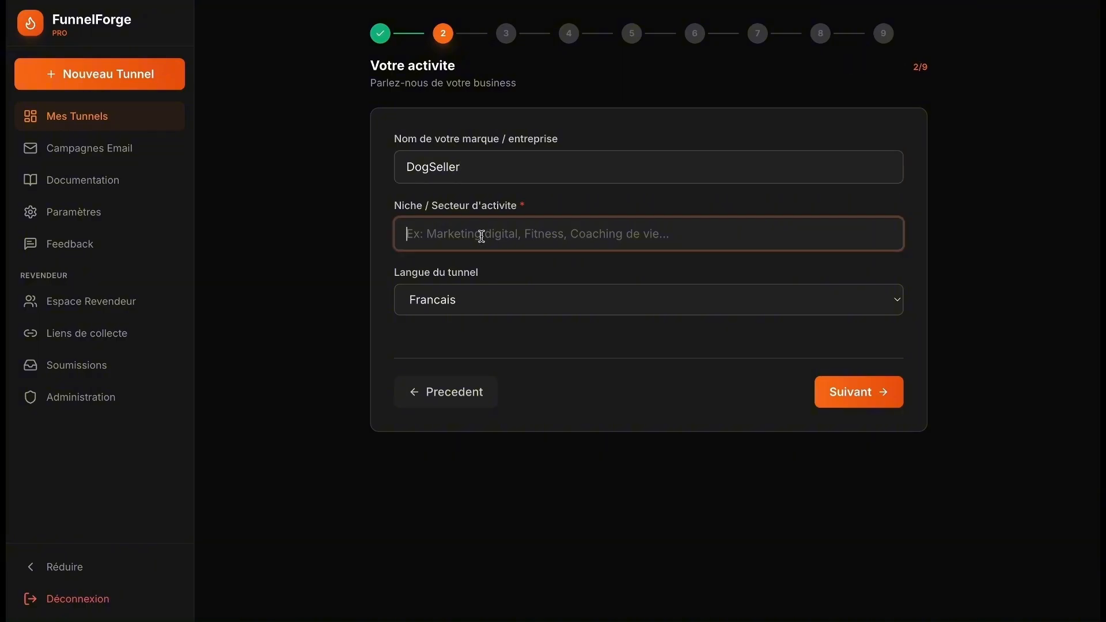
text(Pr)
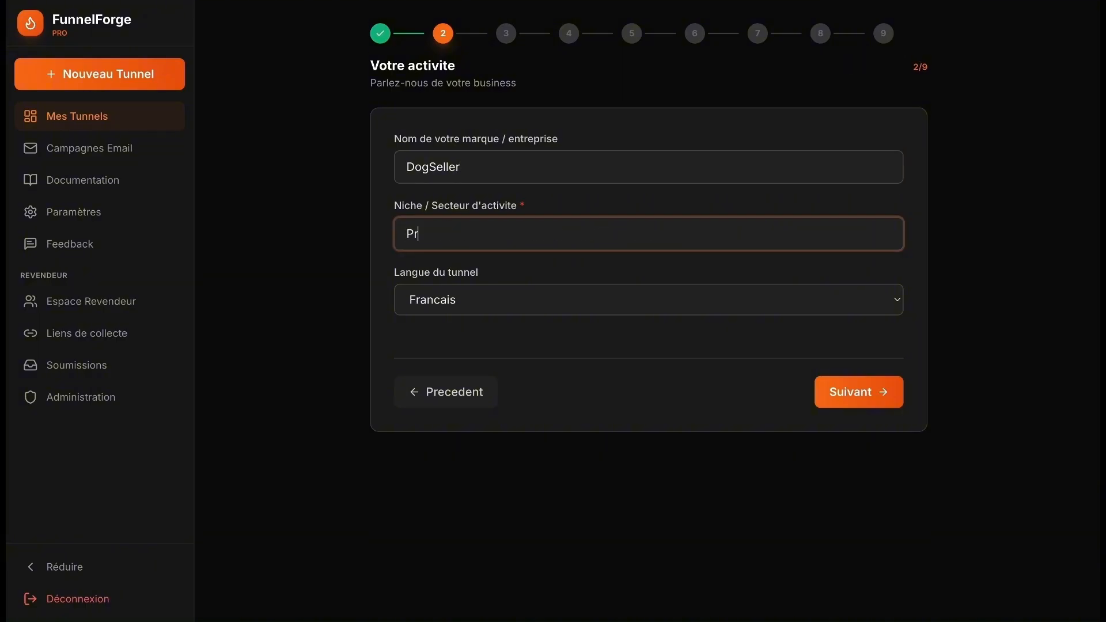
text(oduit pour chiens)
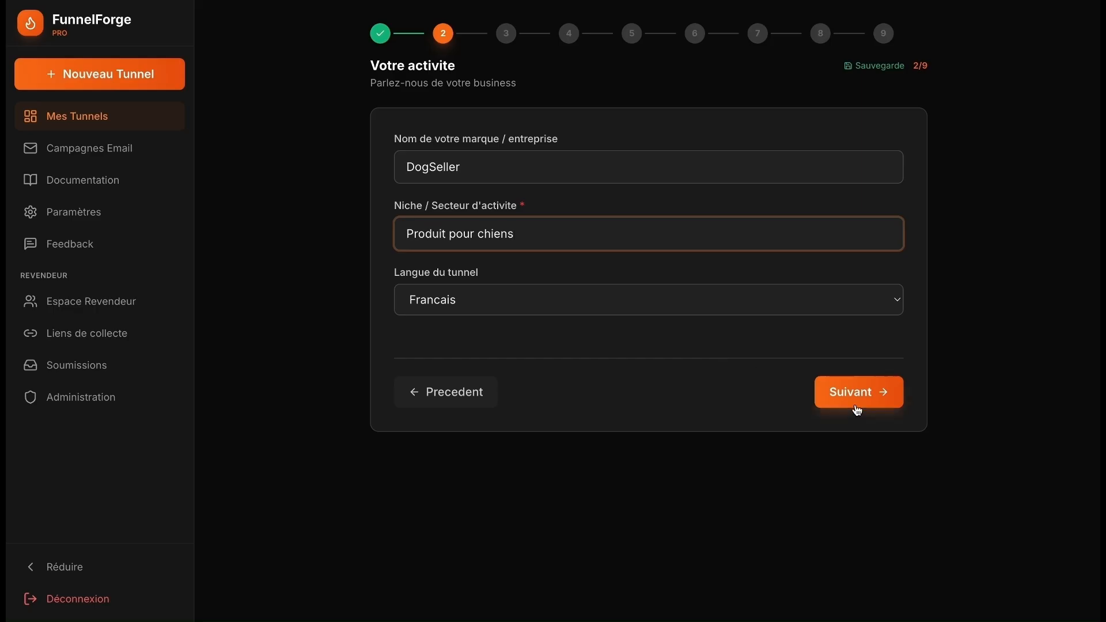
click(843, 392)
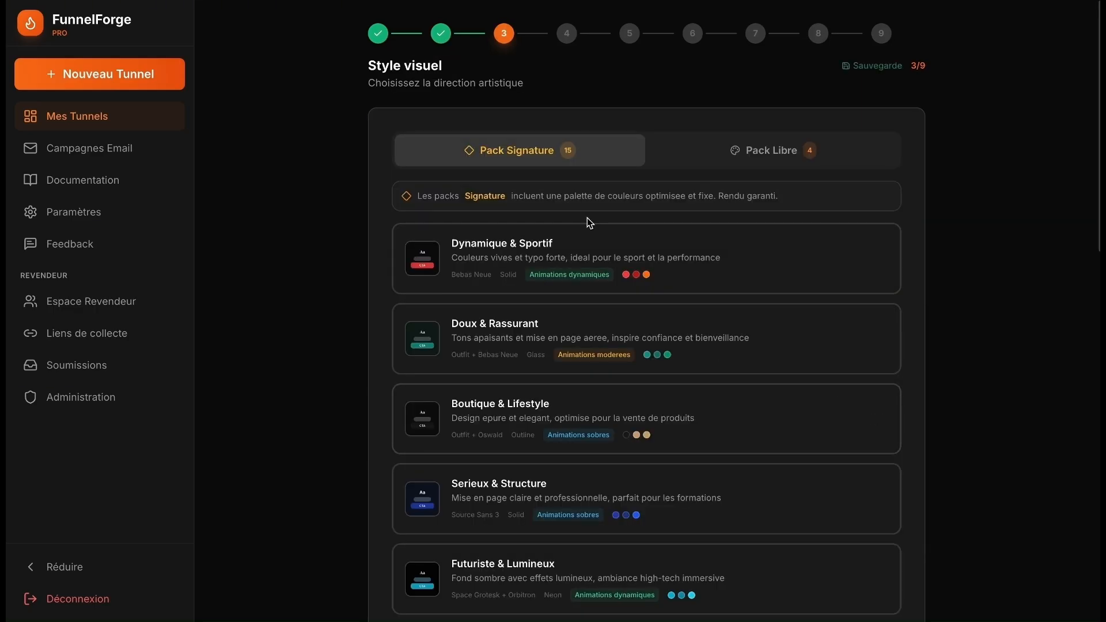
scroll(685, 268, down, 1)
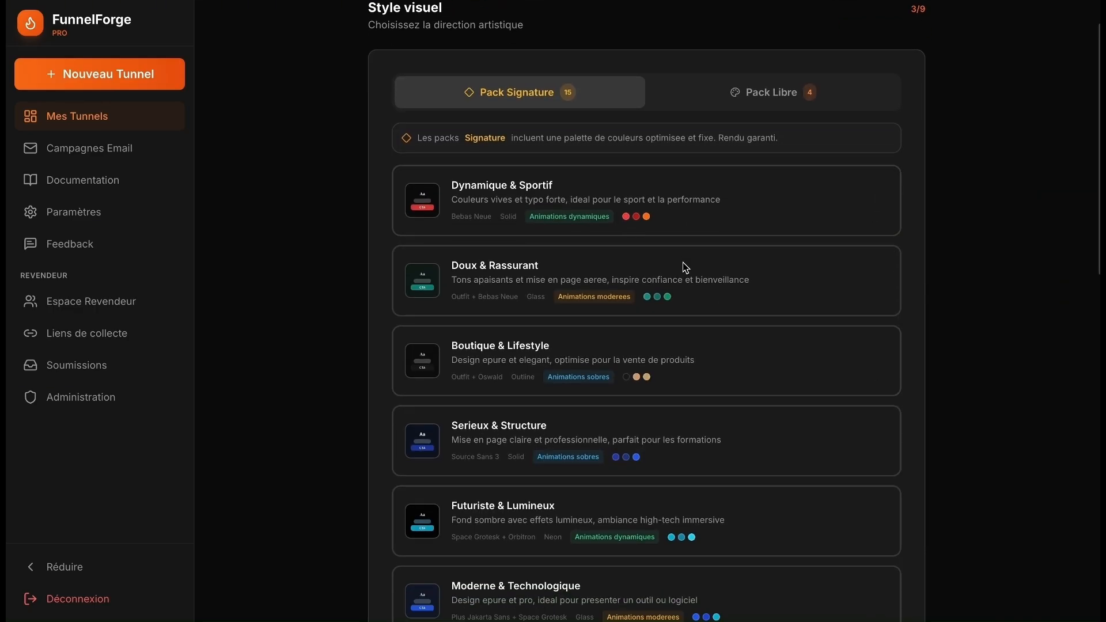
scroll(685, 268, up, 1)
scroll(685, 268, down, 1)
scroll(685, 268, up, 1)
scroll(685, 268, down, 9)
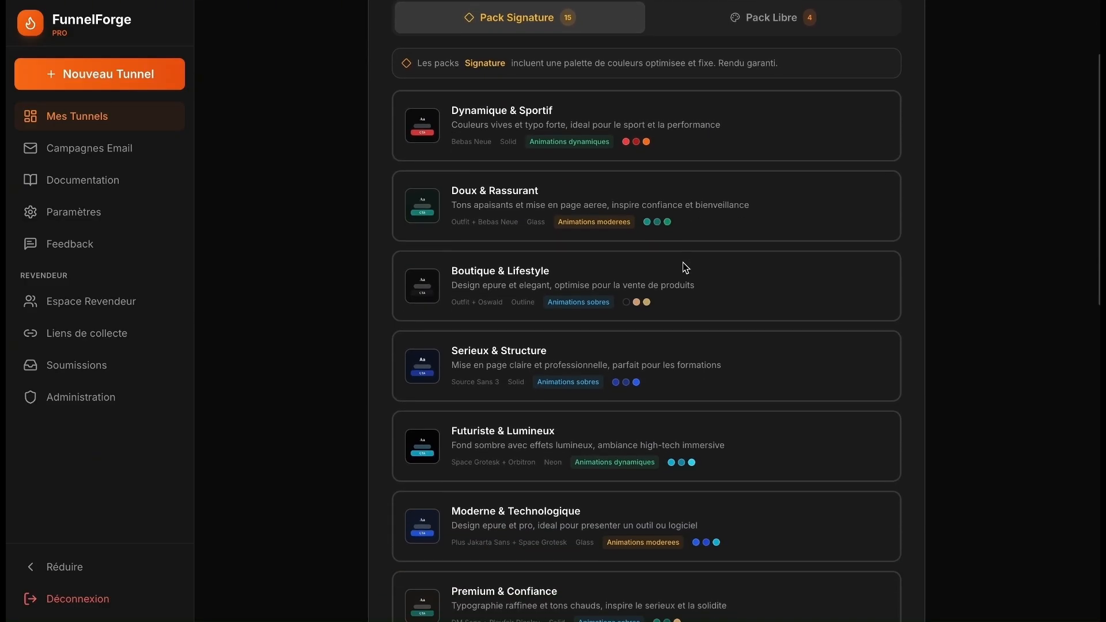
scroll(685, 267, down, 5)
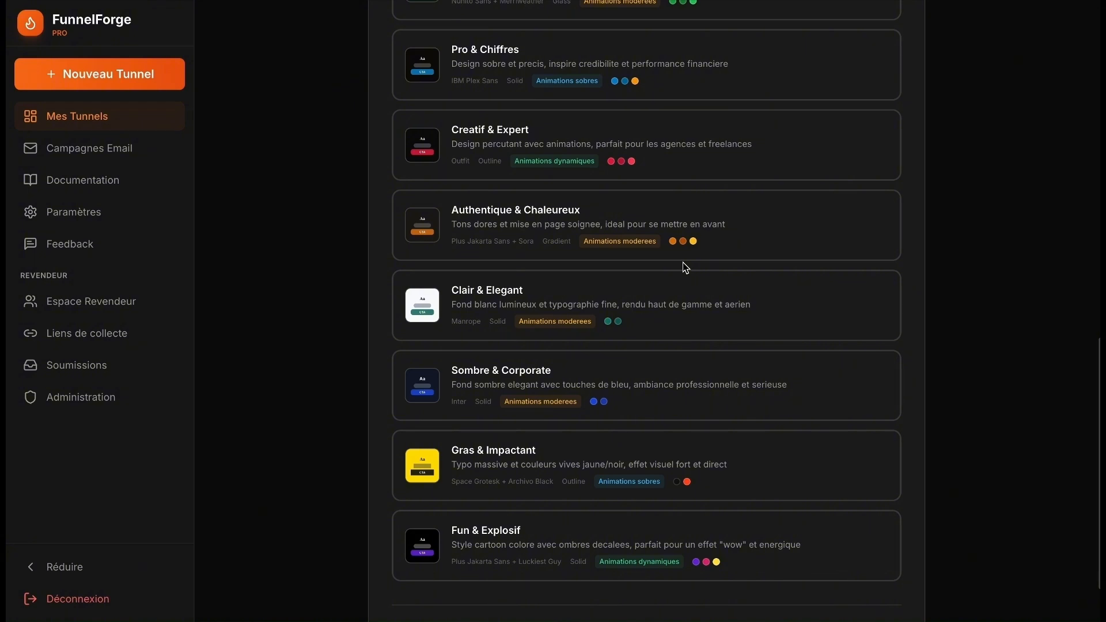
scroll(686, 267, down, 1)
scroll(684, 265, up, 2)
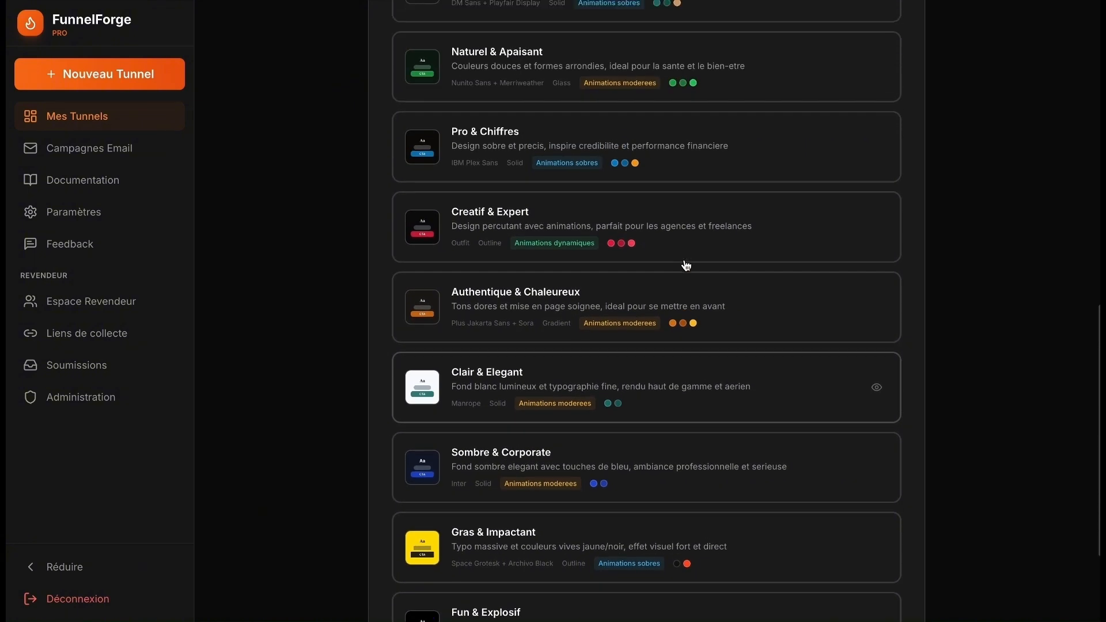
scroll(686, 265, up, 6)
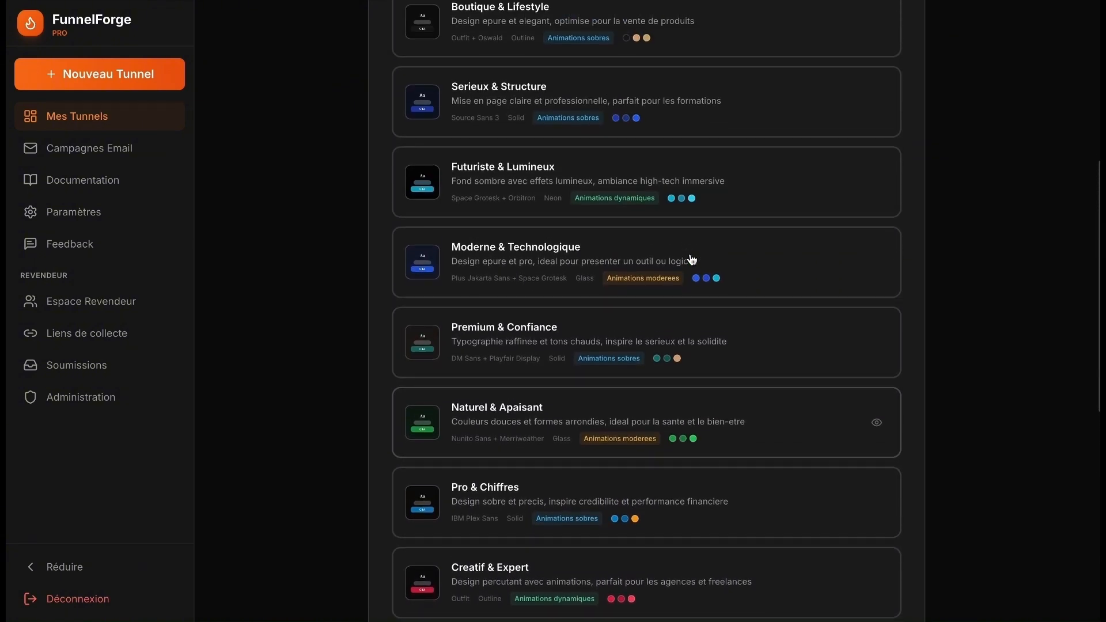
scroll(692, 260, up, 7)
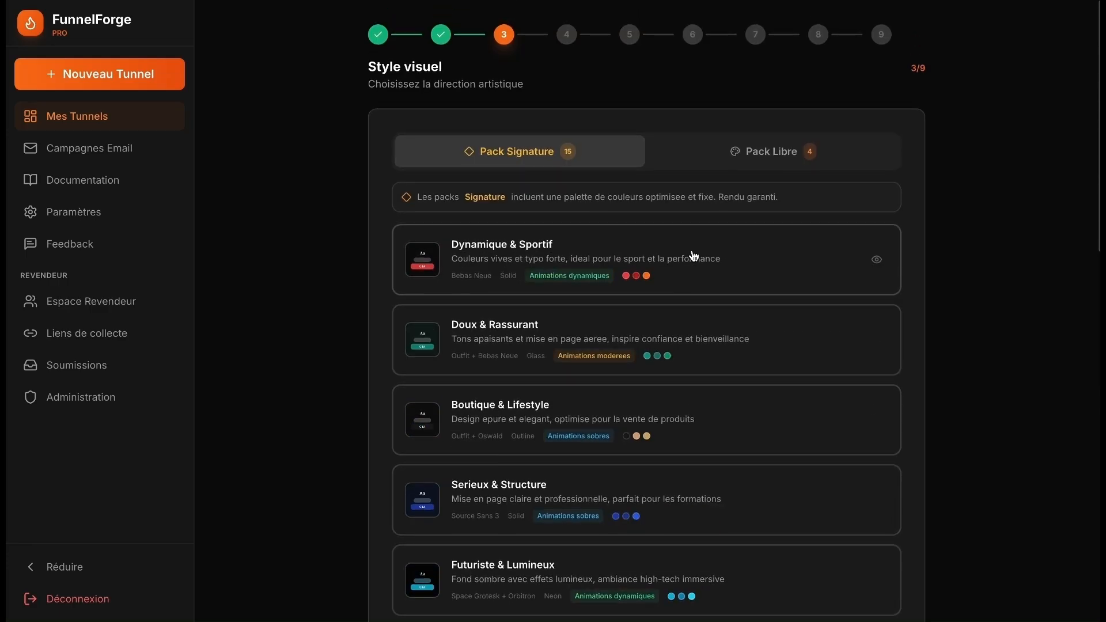
click(782, 164)
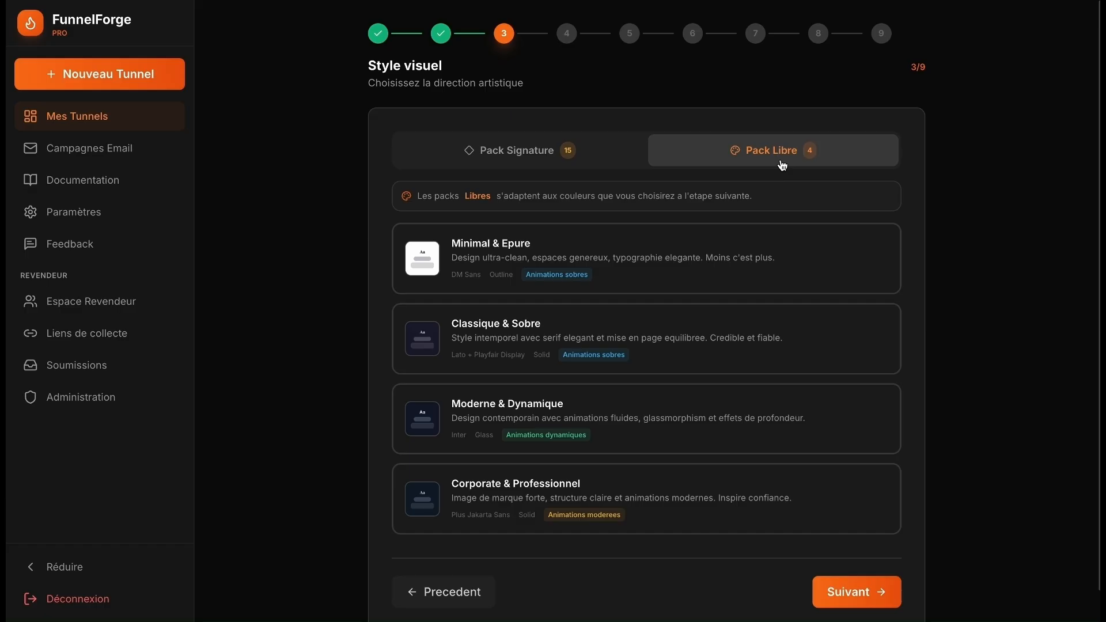
click(521, 150)
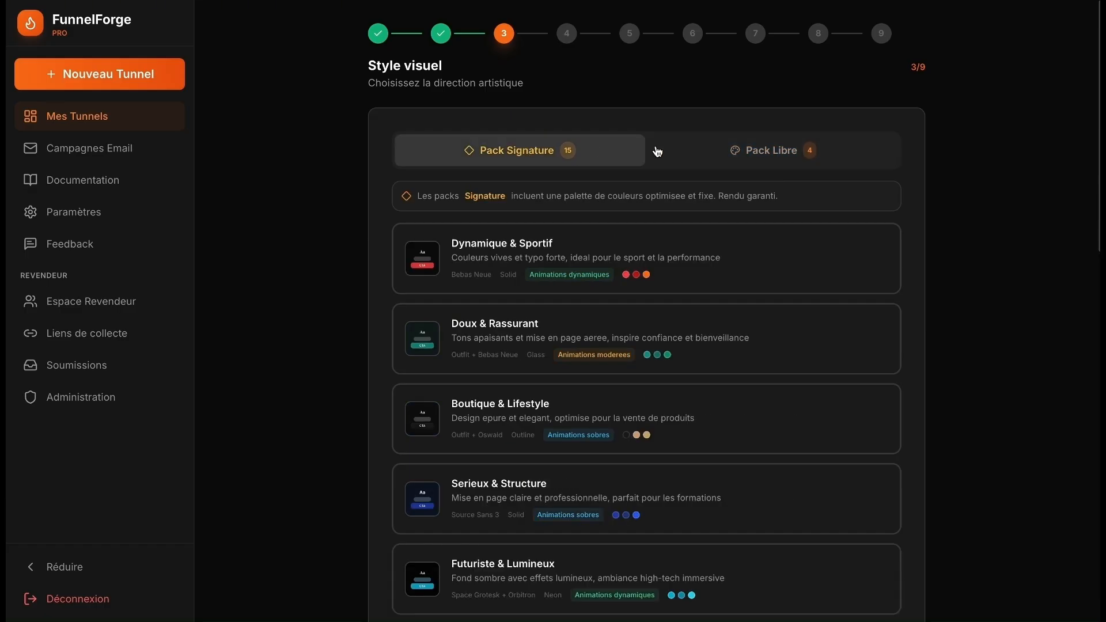
click(737, 151)
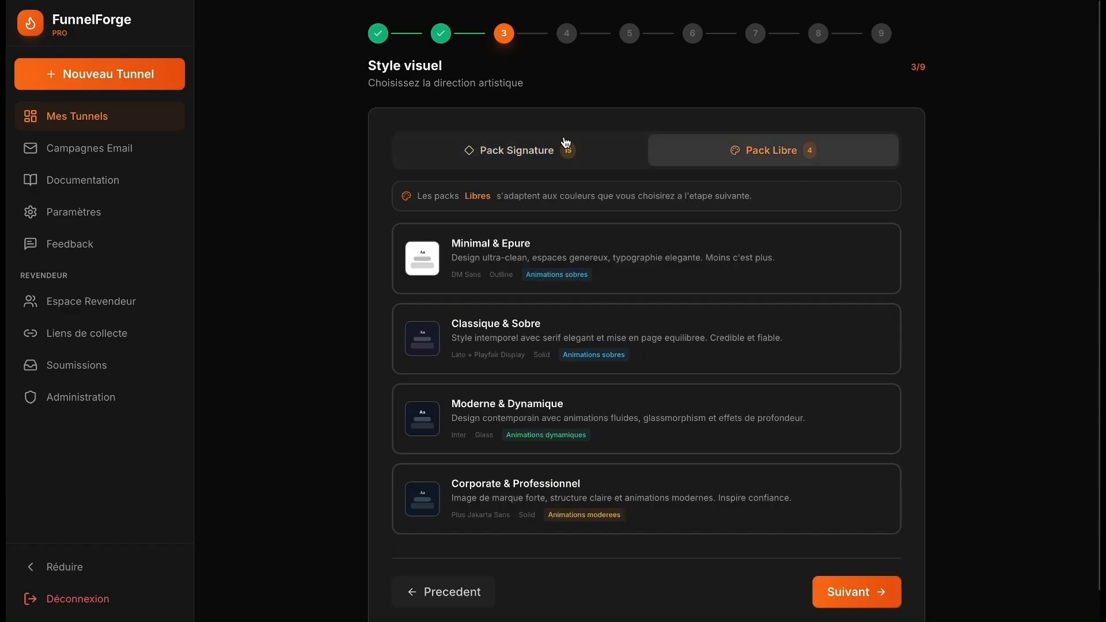
click(566, 142)
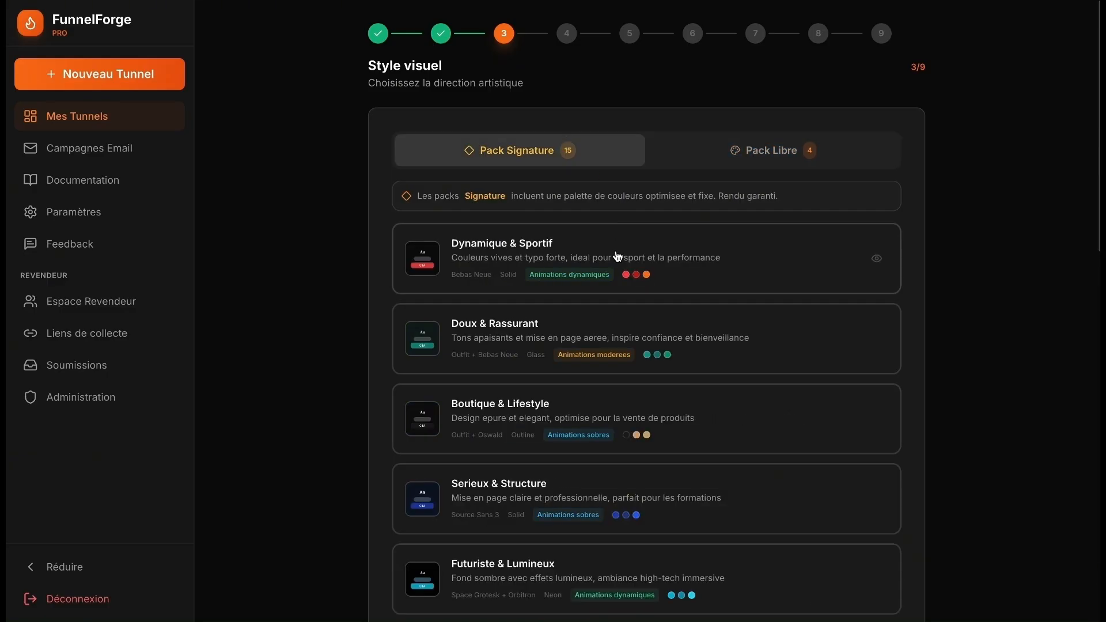
scroll(615, 253, down, 6)
scroll(618, 255, up, 6)
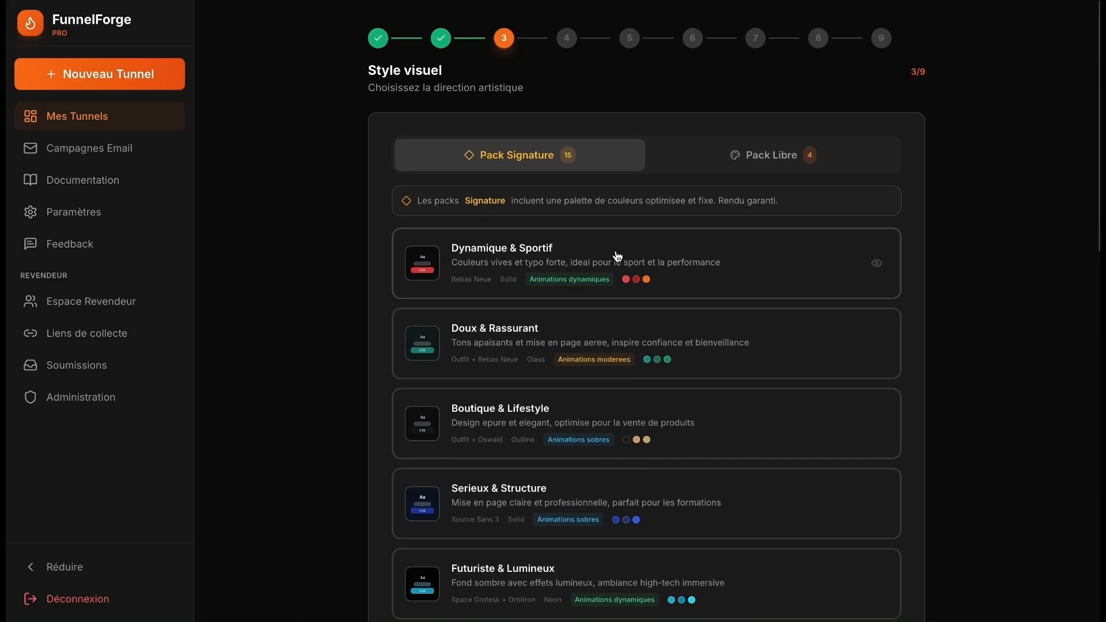
scroll(617, 252, down, 14)
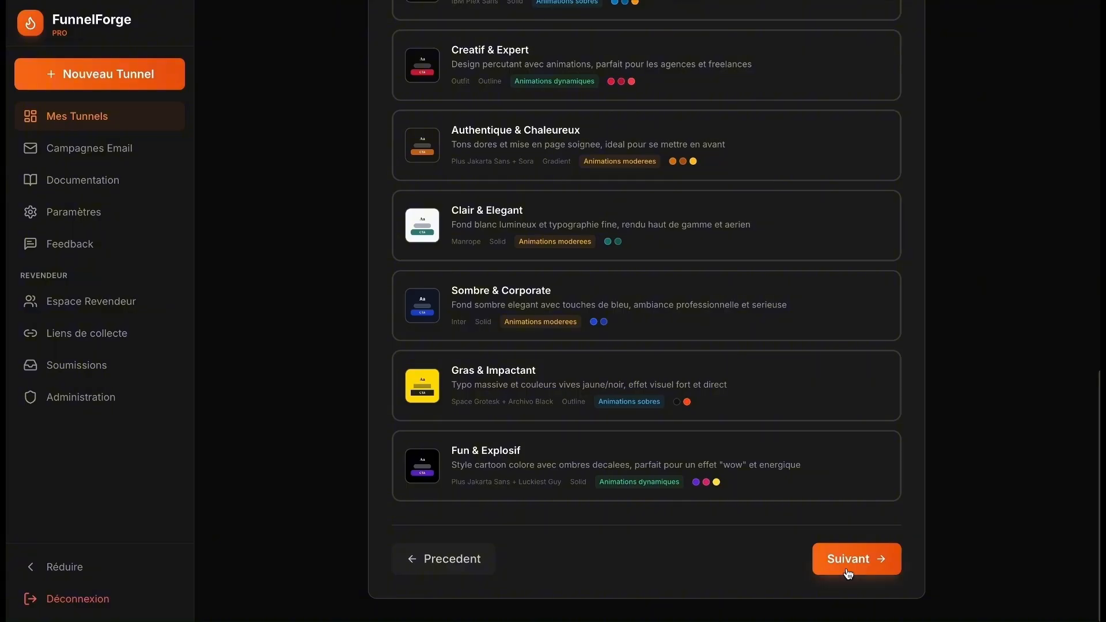
scroll(898, 311, up, 14)
scroll(720, 417, down, 14)
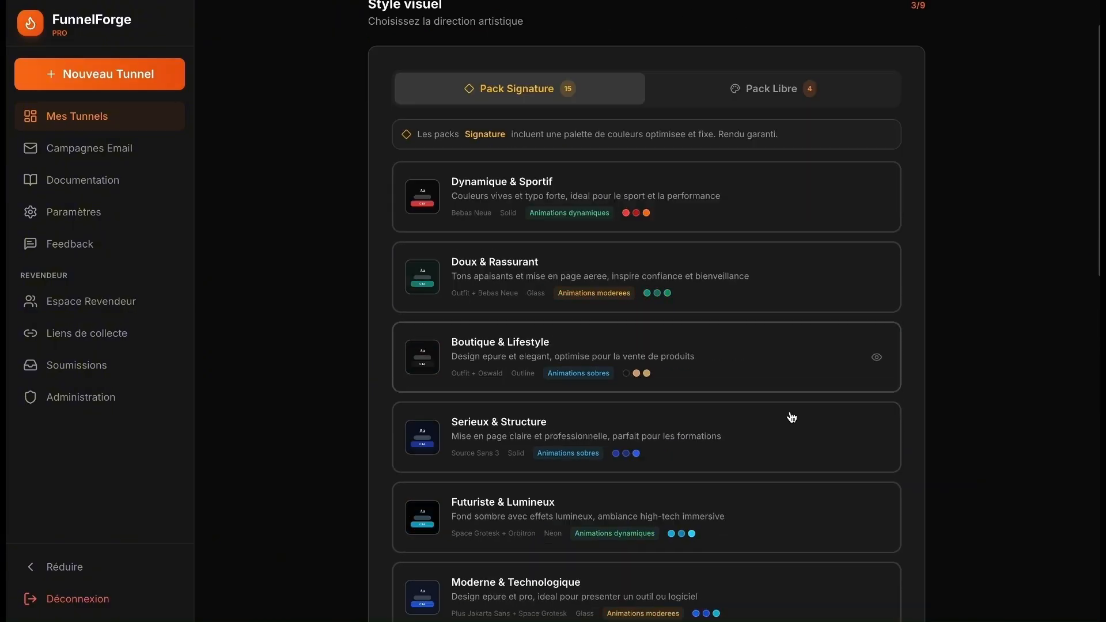
- Keep the recommended Confiance & Autorite colour palette at step 4
click(832, 575)
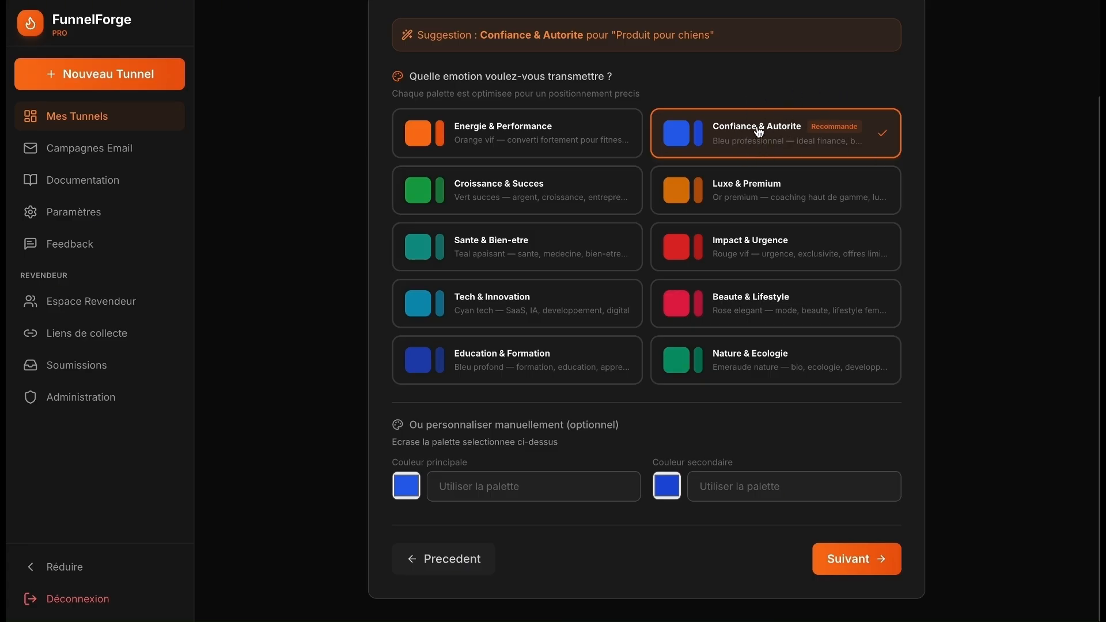
scroll(729, 461, up, 1)
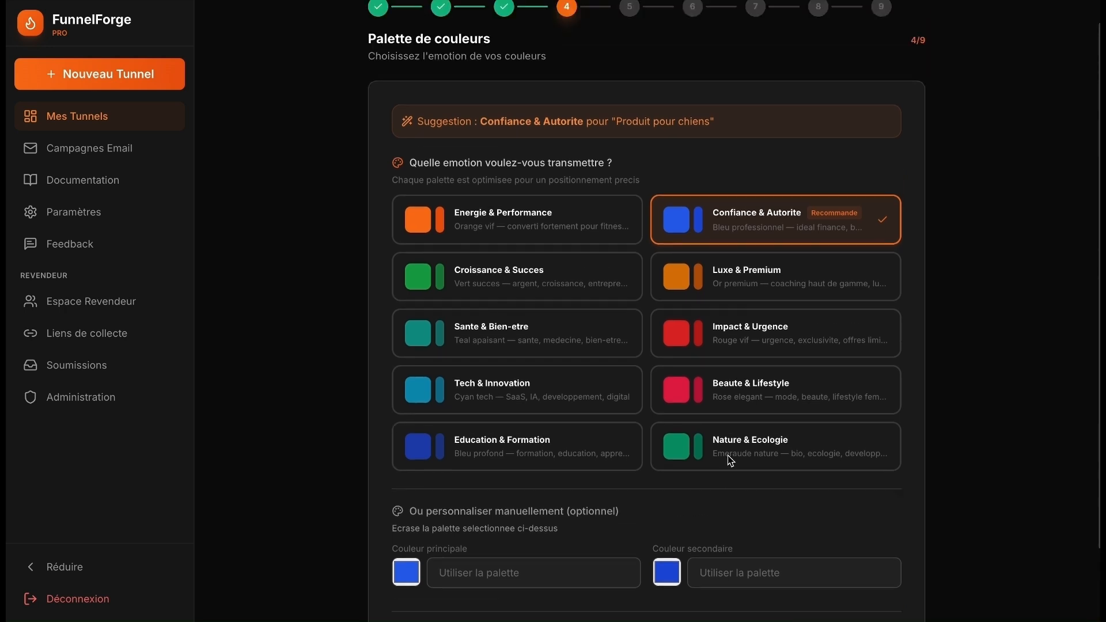
scroll(730, 461, down, 1)
click(840, 570)
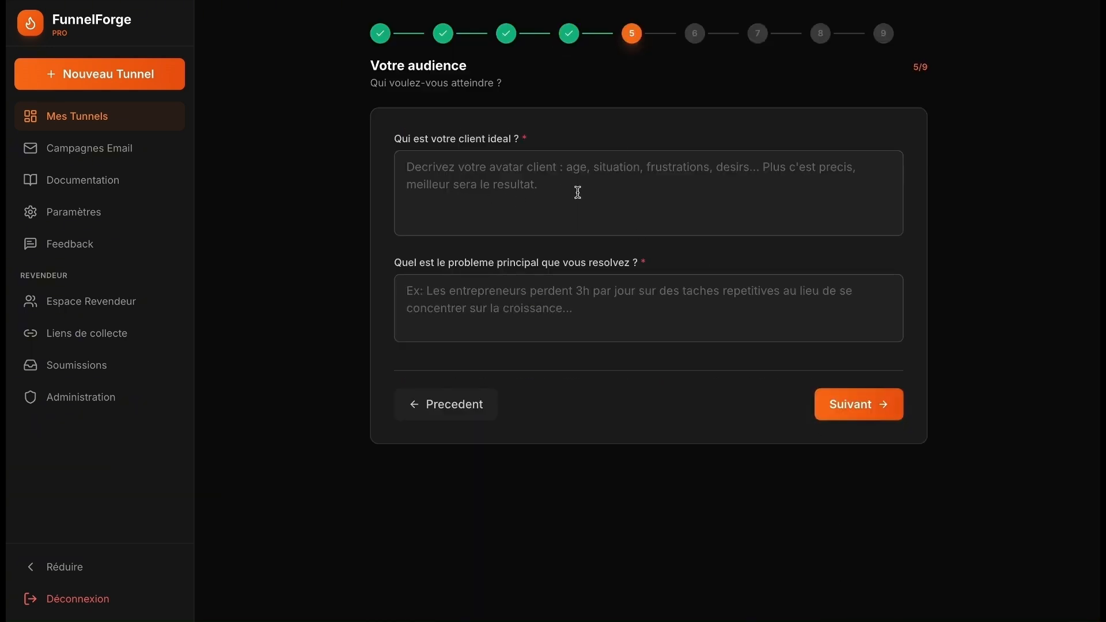
- Describe the ideal client as dog owners aged 55 to 70 and add the white-teeth-via-healthy-food problem
click(549, 188)
text(L)
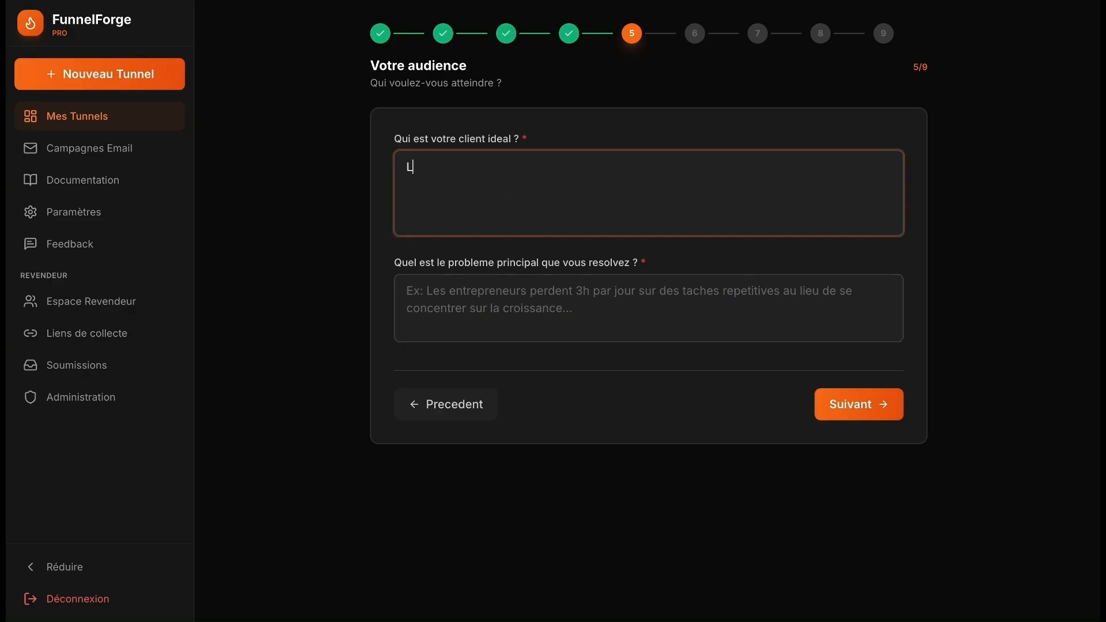
text(es personnes entre )
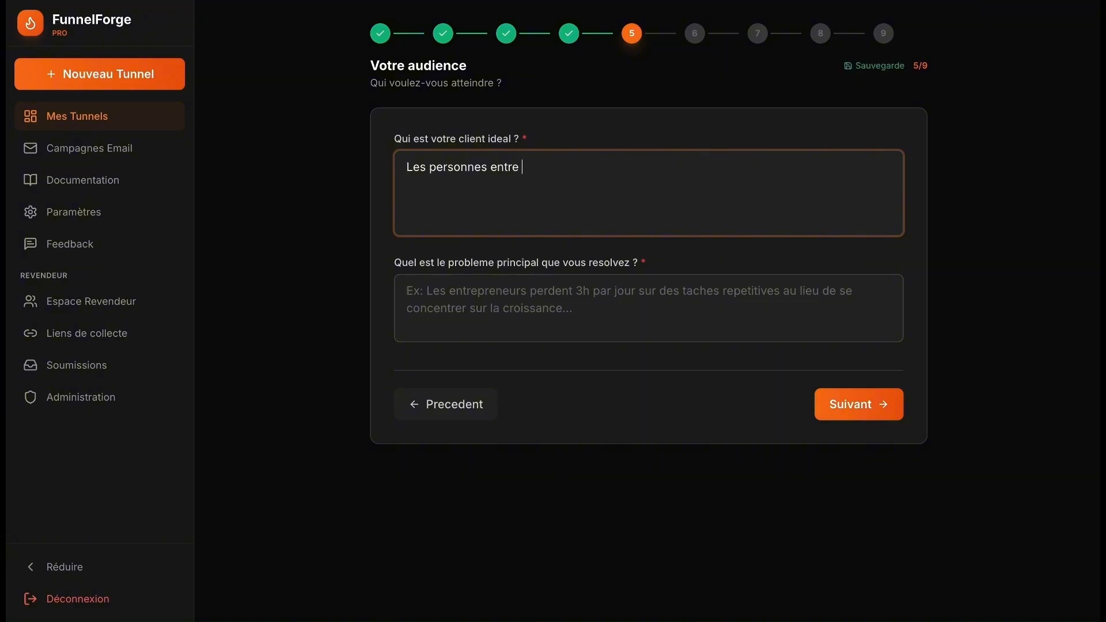
text(55 et 70 ans)
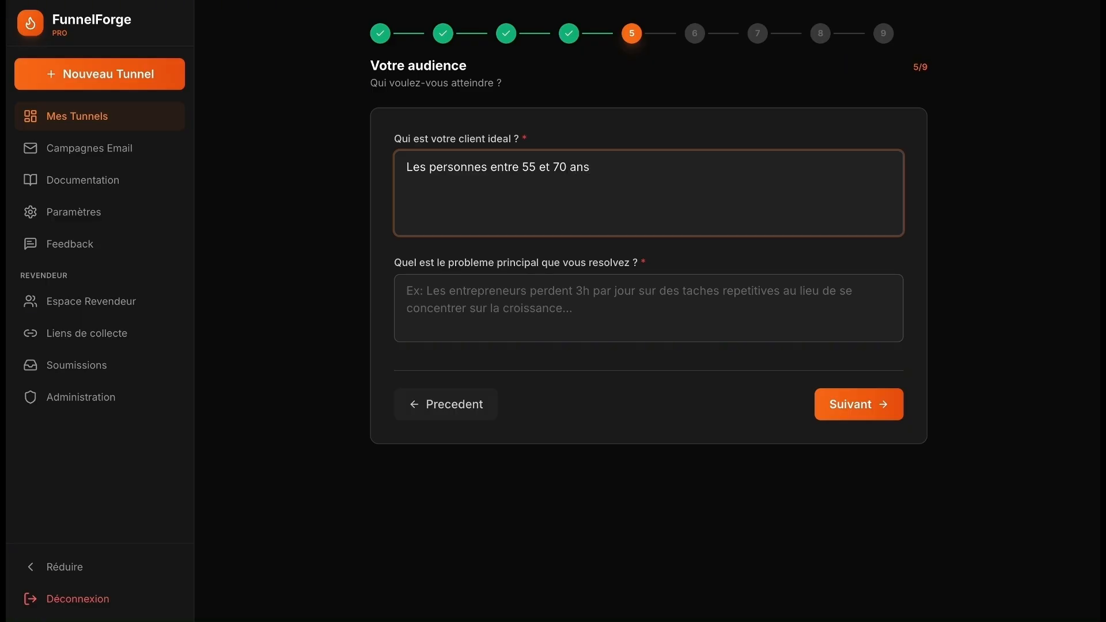
text( qui ont d)
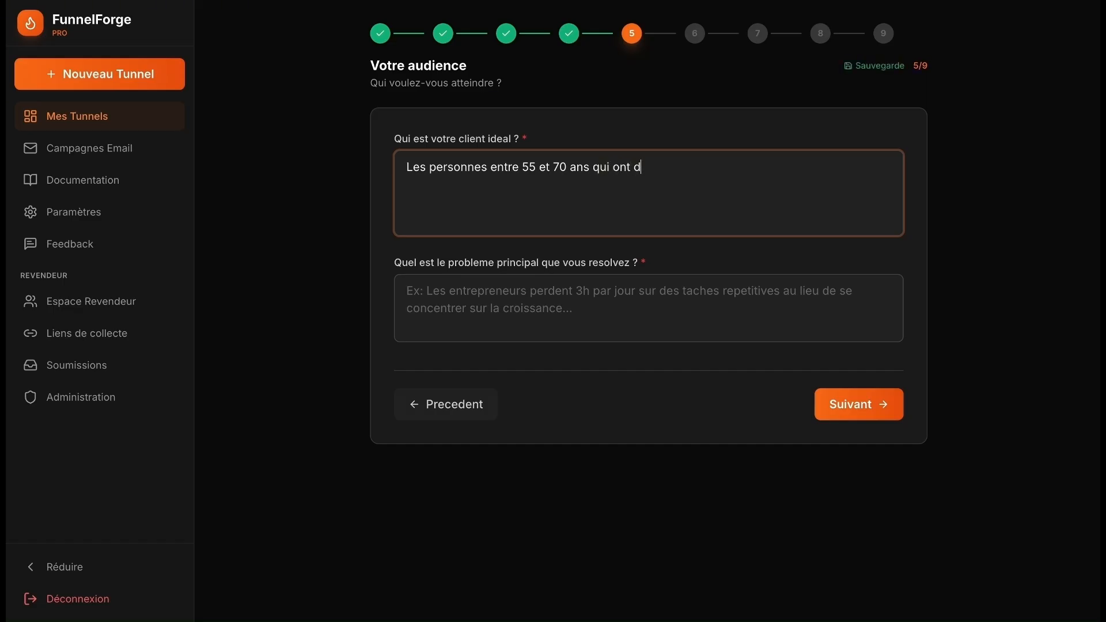
text(es chiens)
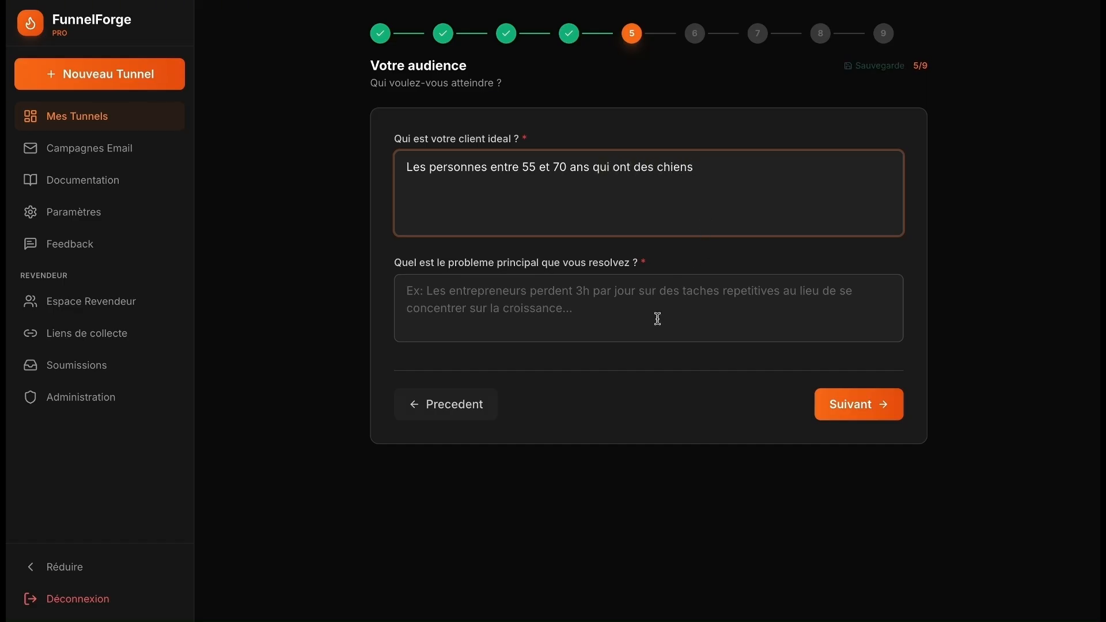
click(655, 322)
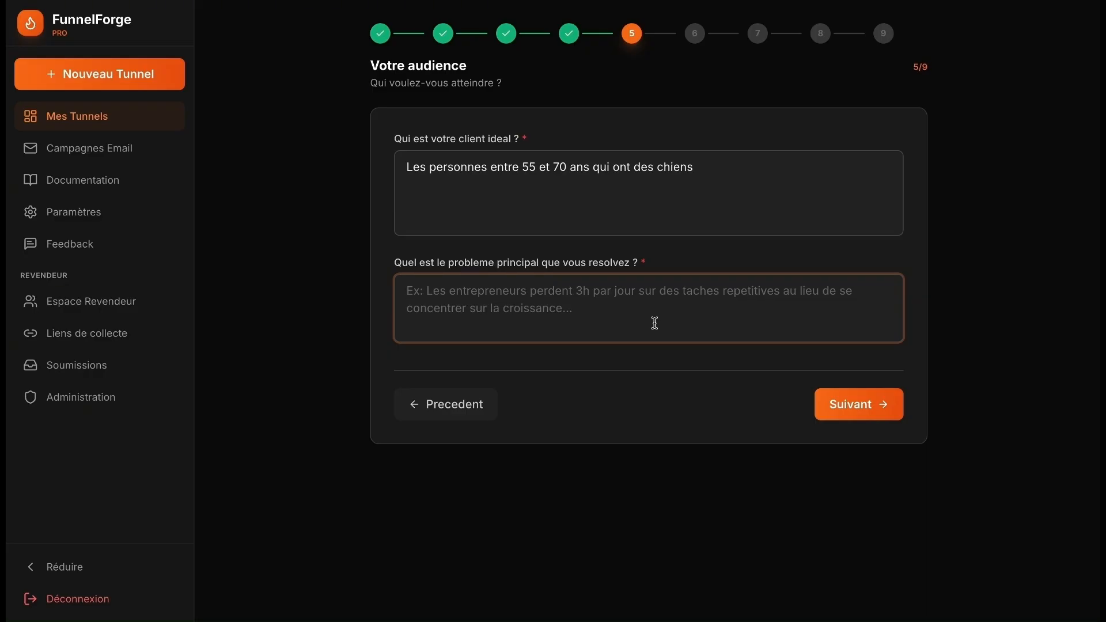
text(Des dents blanche pour les chiens)
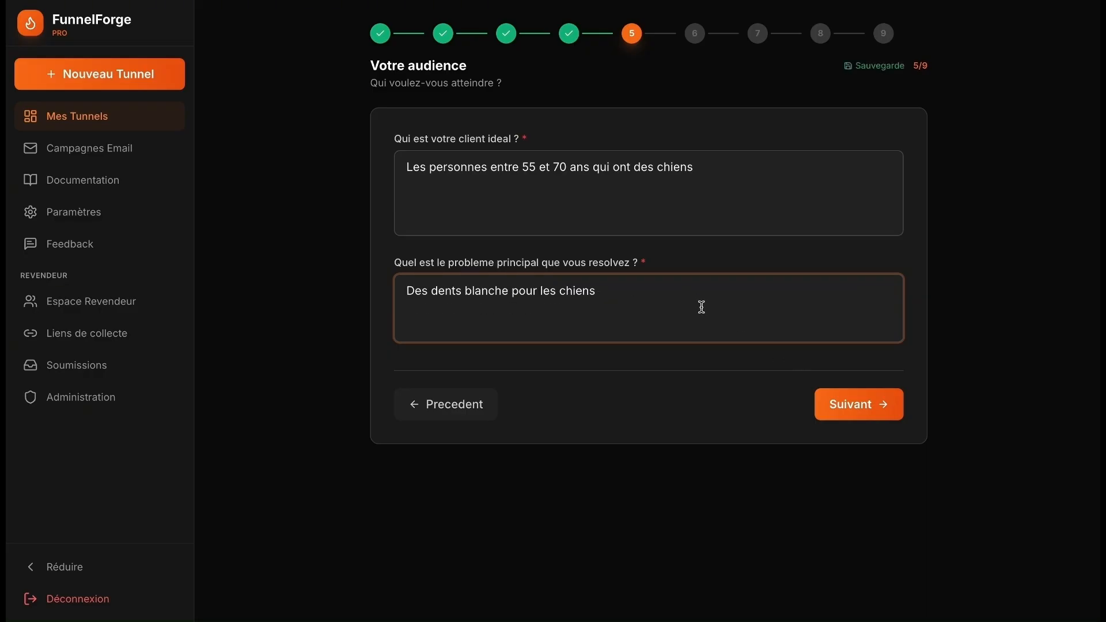
text(grace à une )
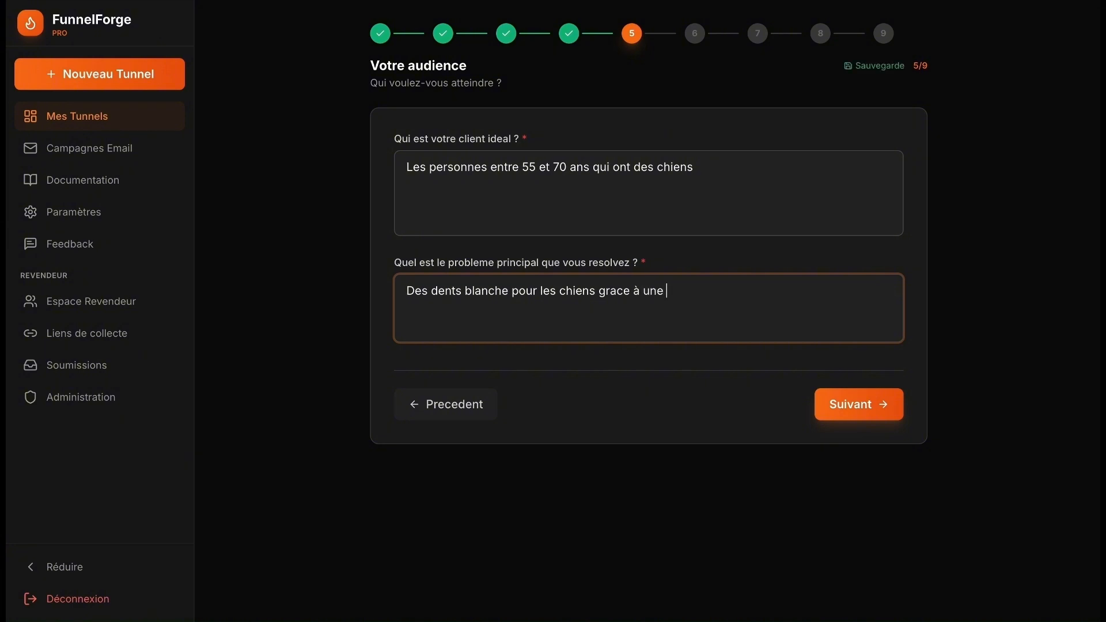
text(nourriture saine)
- Name the product DogFreez with the promise 'Livraison sous 24h à votre domicile'
click(858, 404)
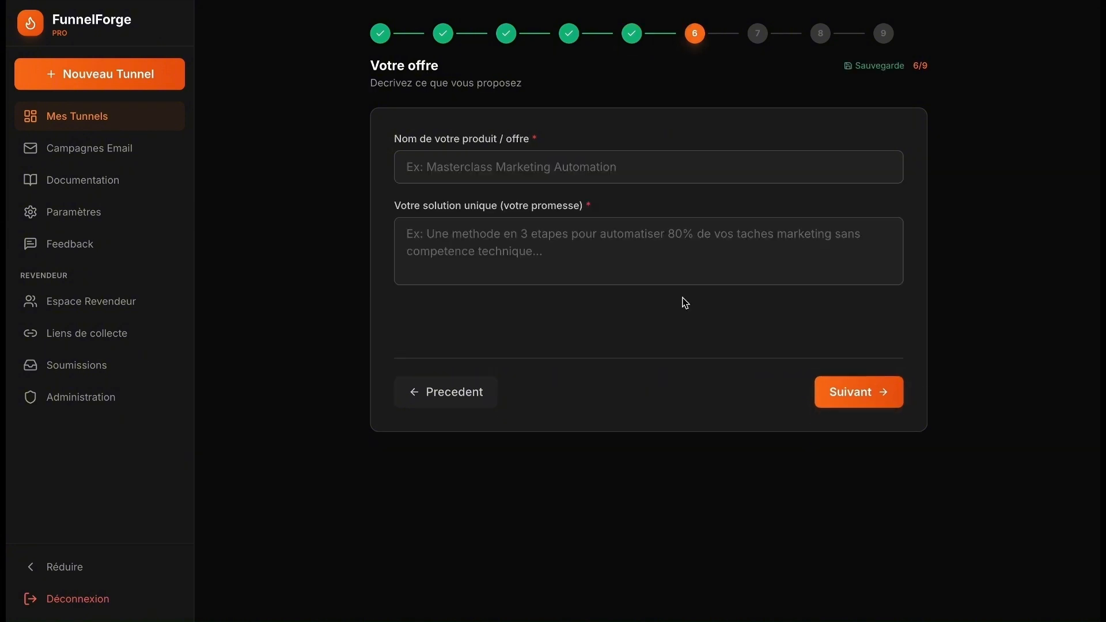
click(535, 176)
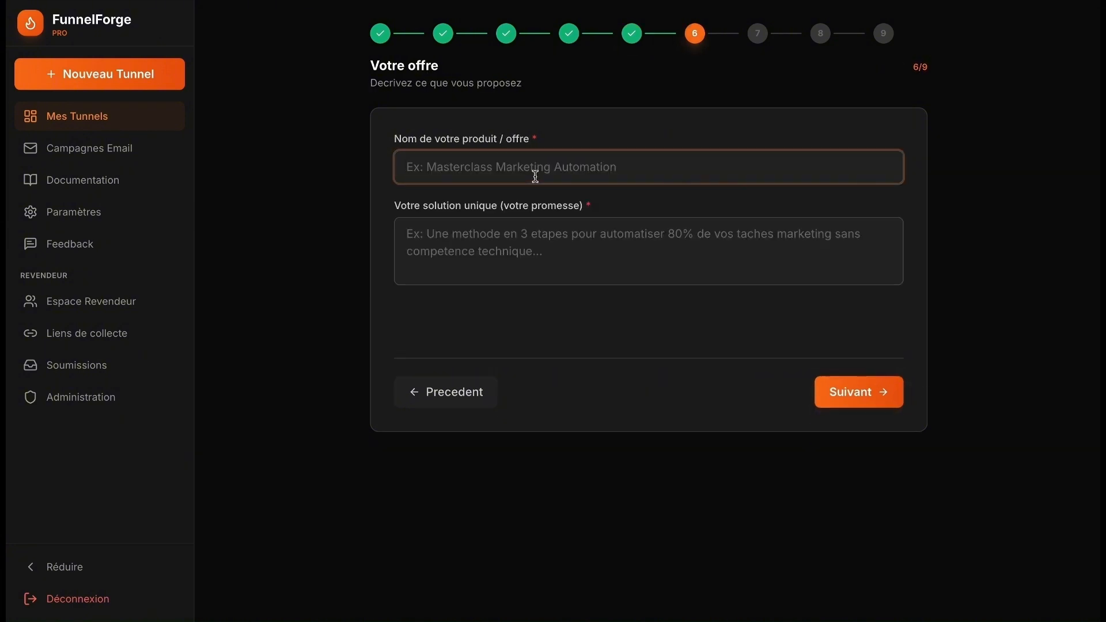
text(Dog)
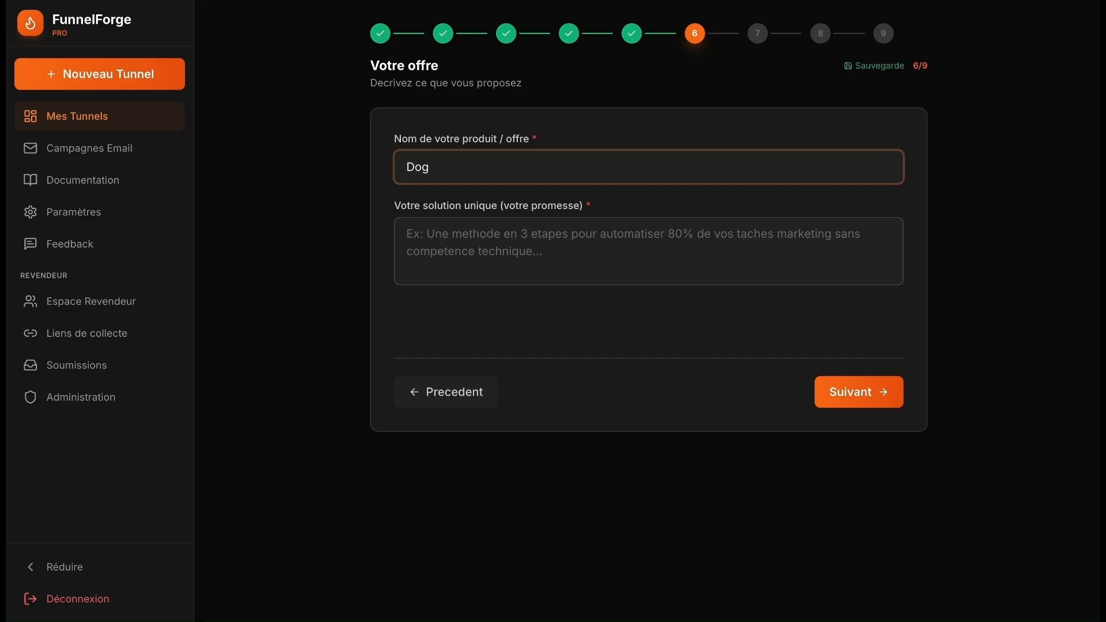
text(Frez)
key(BackSpace)
text(ez)
click(494, 240)
text(L)
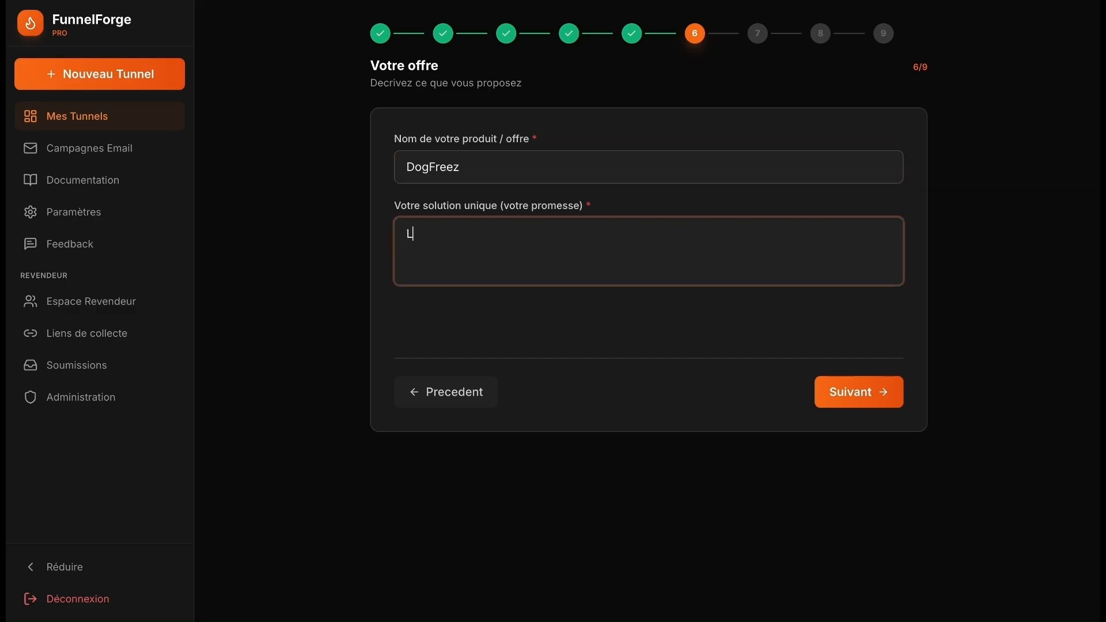
text(ivraison sou s)
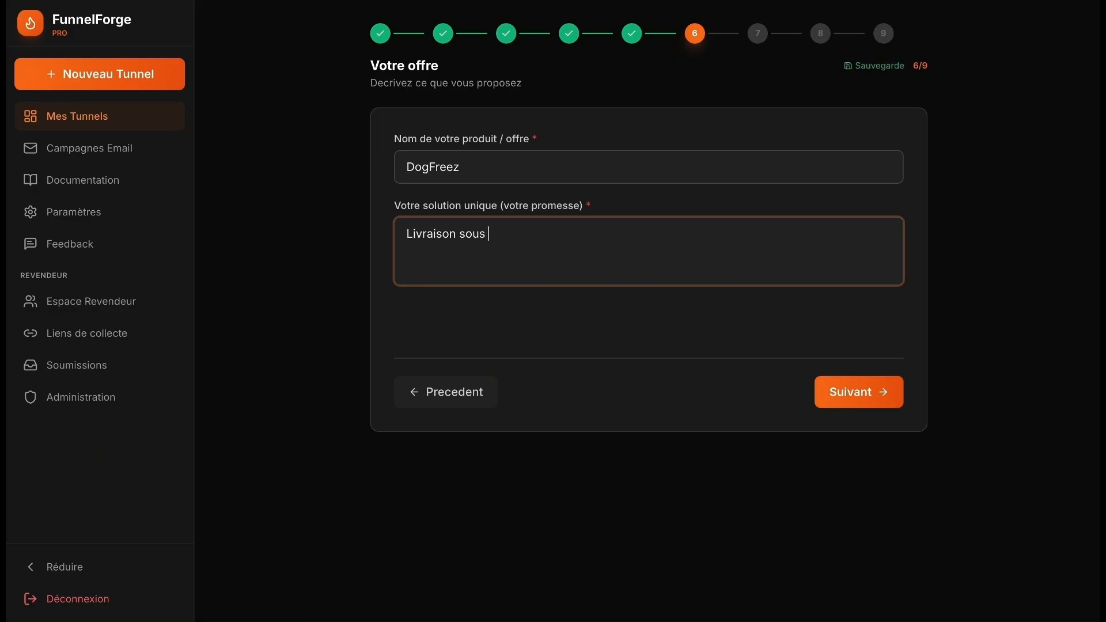
text(24h à votre domicile)
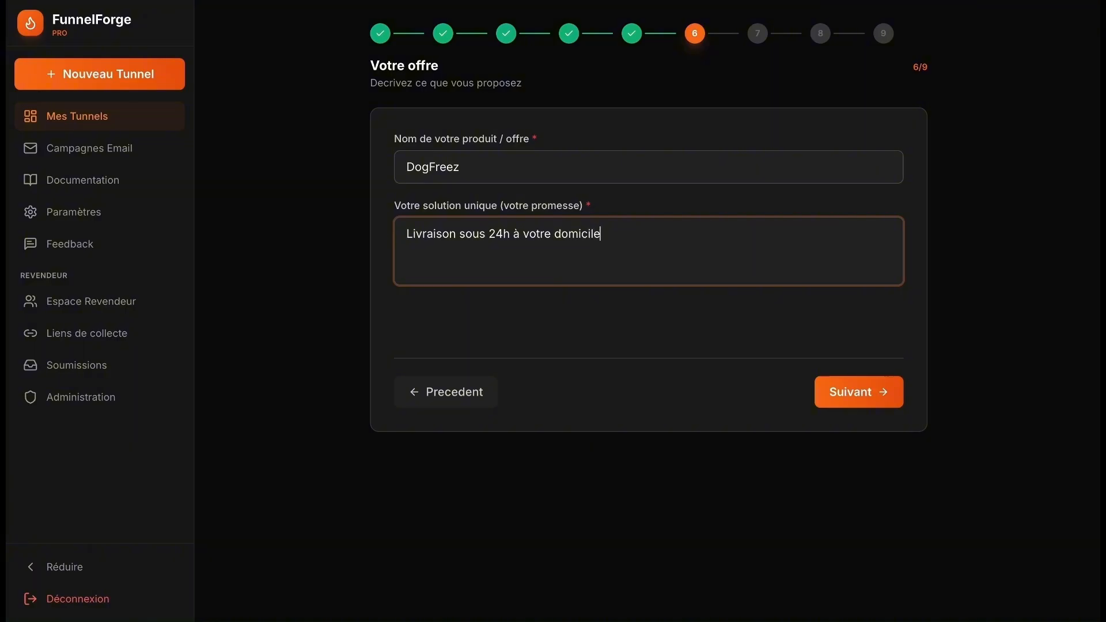
- List the benefits Nourriture saine, Dents blanche and Odeur de la bouche
click(856, 394)
click(492, 159)
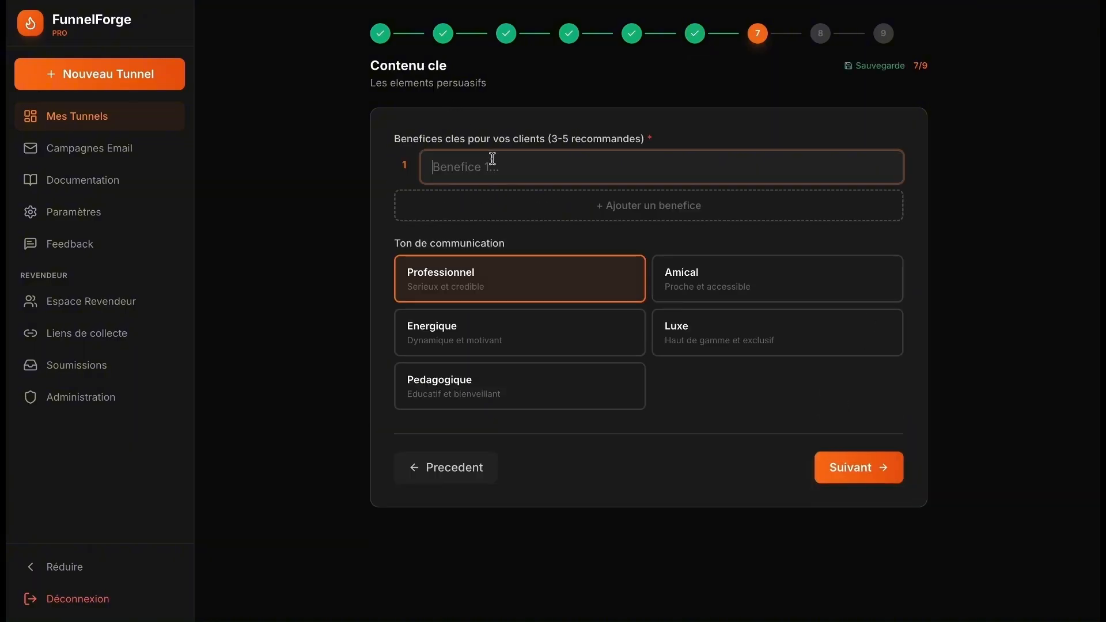
text(Nourriture saine)
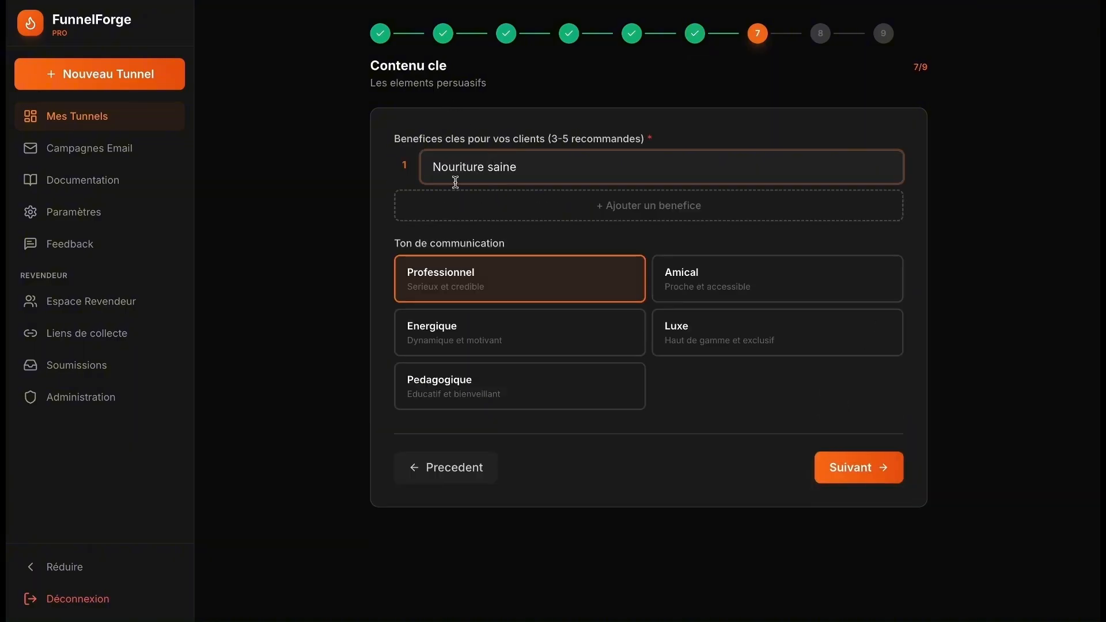
key(Return)
click(552, 217)
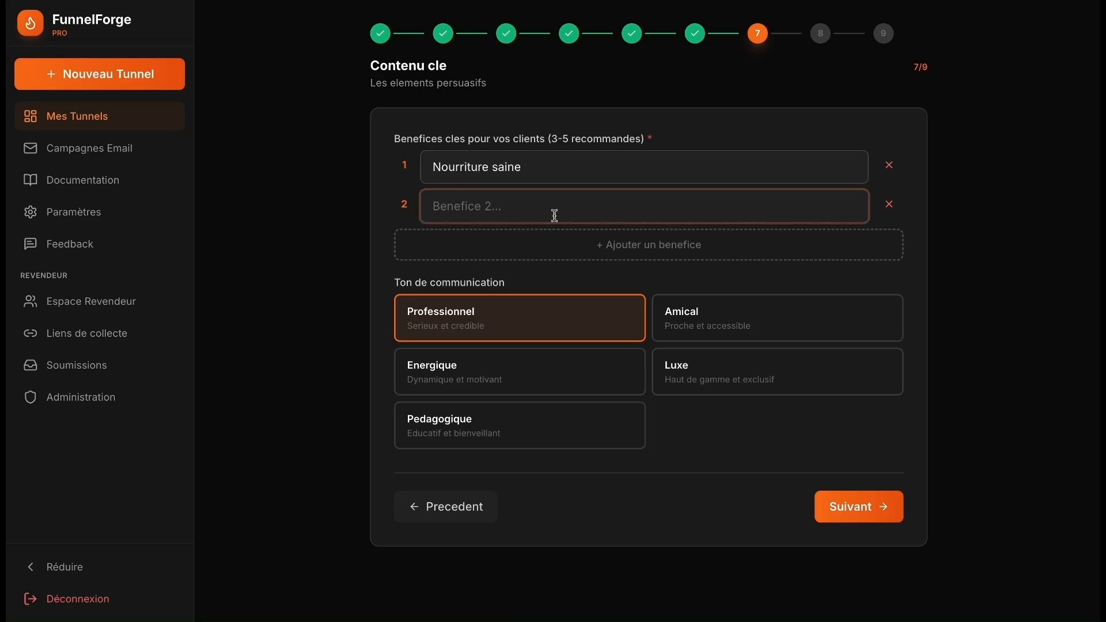
text(Debts b)
key(BackSpace)
key(BackSpace)
key(BackSpace)
key(BackSpace)
key(BackSpace)
text(nts blanche)
click(541, 250)
text(O)
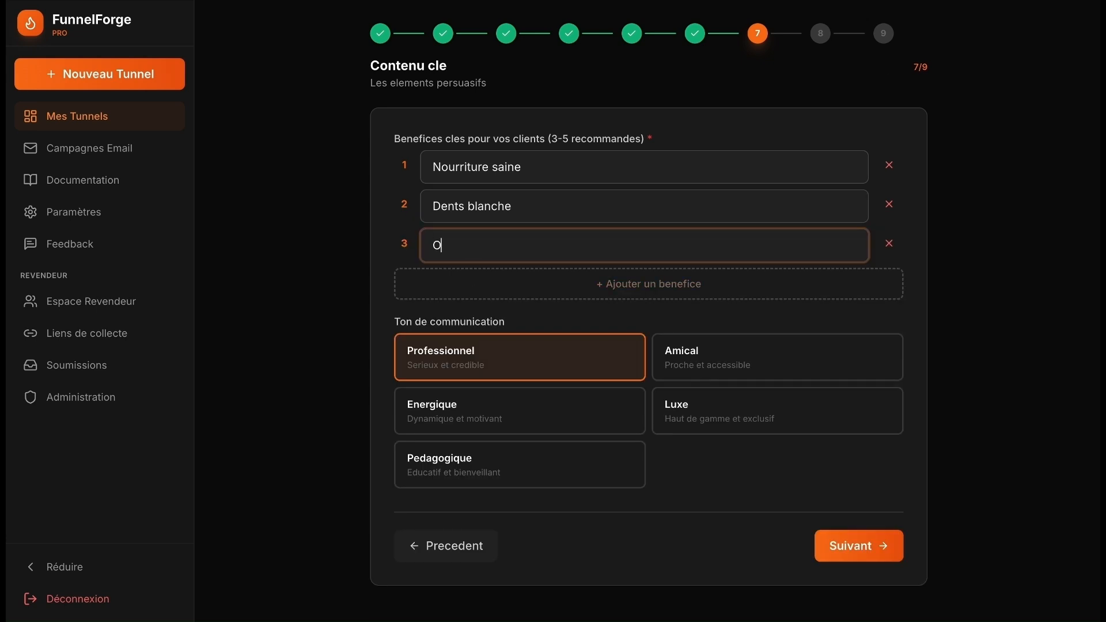
text(deur de la bouche)
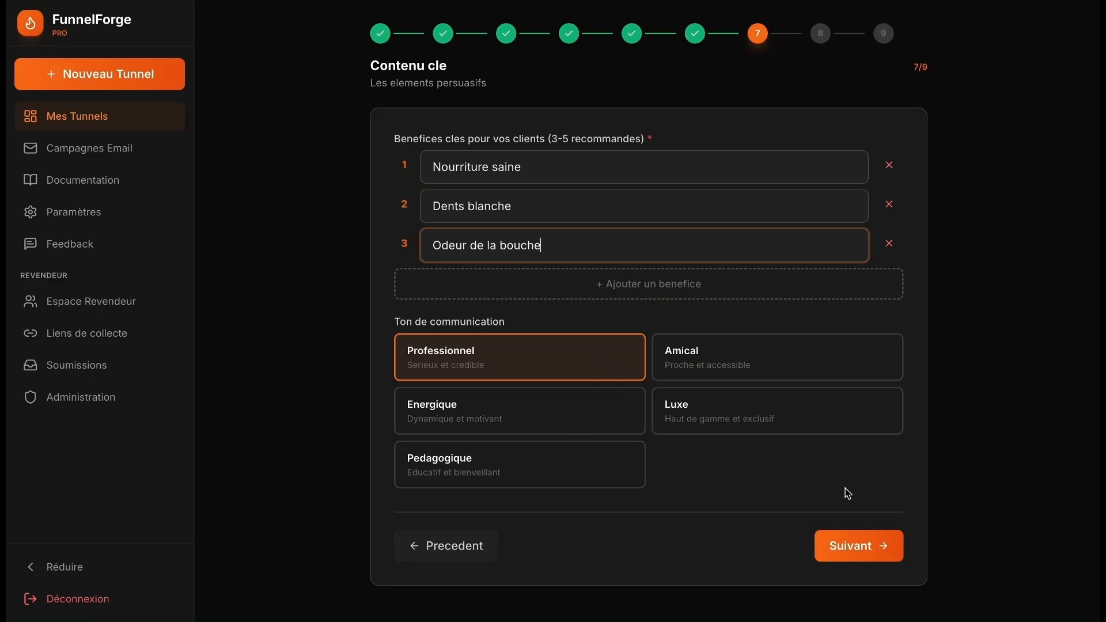
click(852, 546)
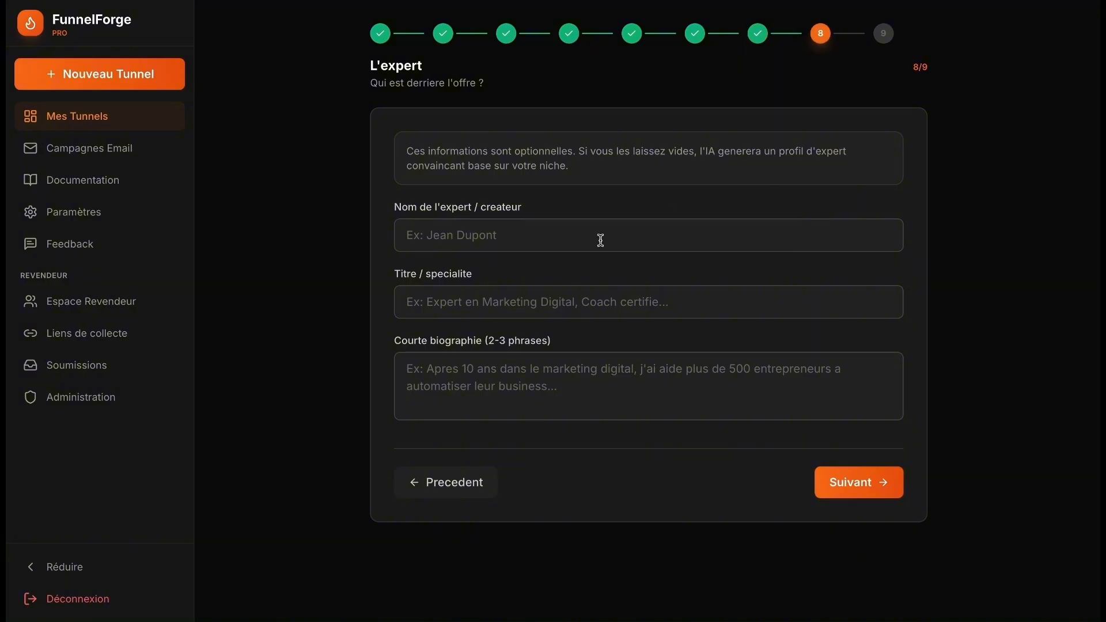
- Enter DogSeller as the expert's name and copy it into the title field
click(511, 236)
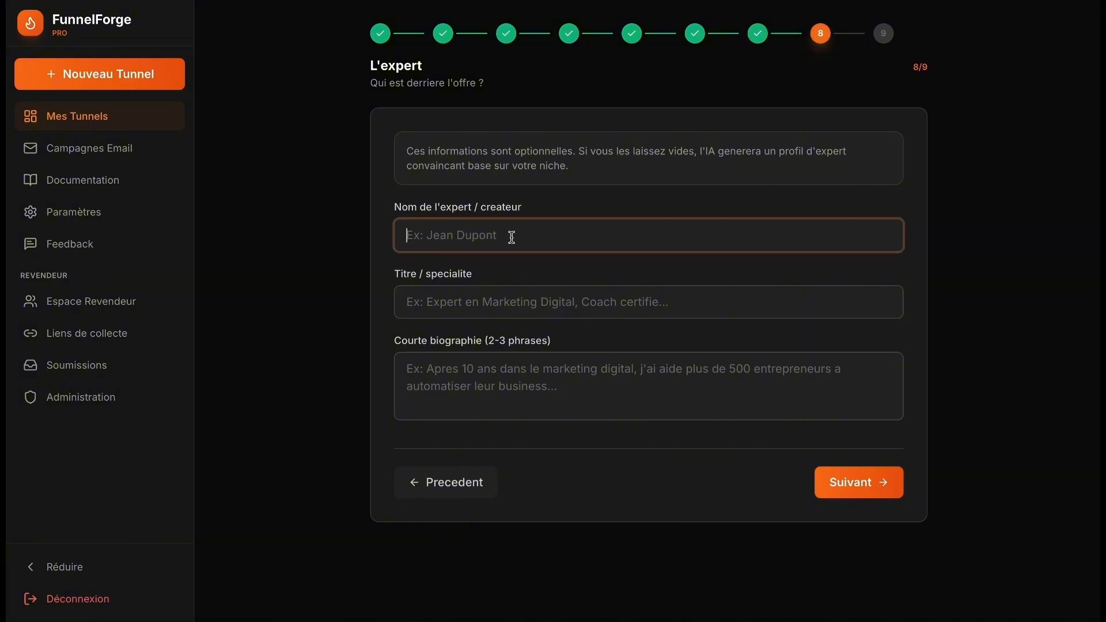
text(Dog Seller)
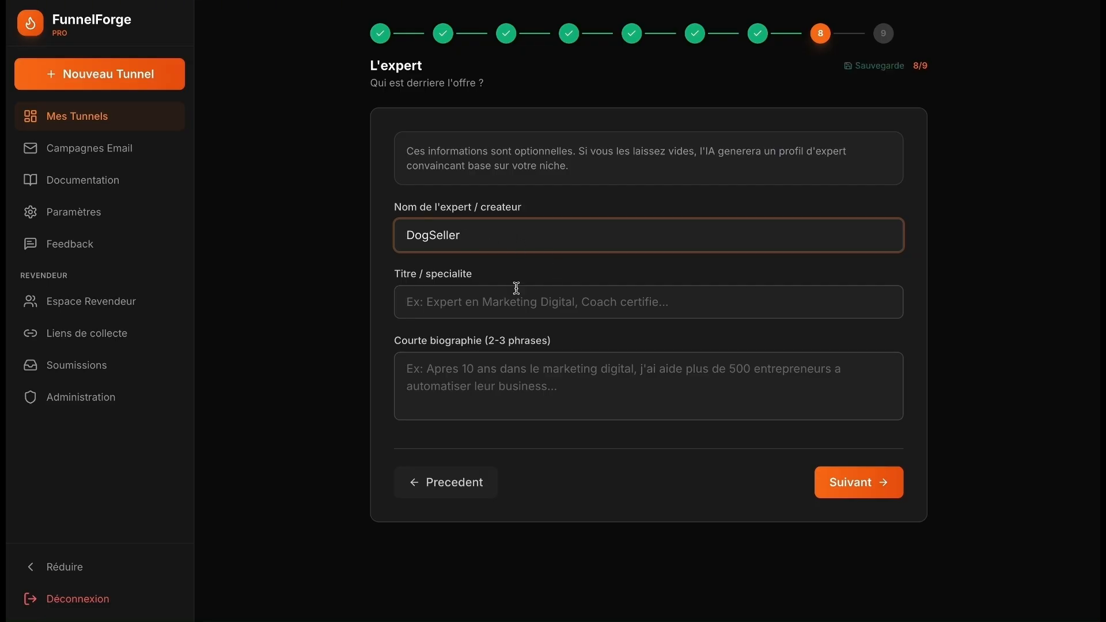
click(496, 301)
click(522, 240)
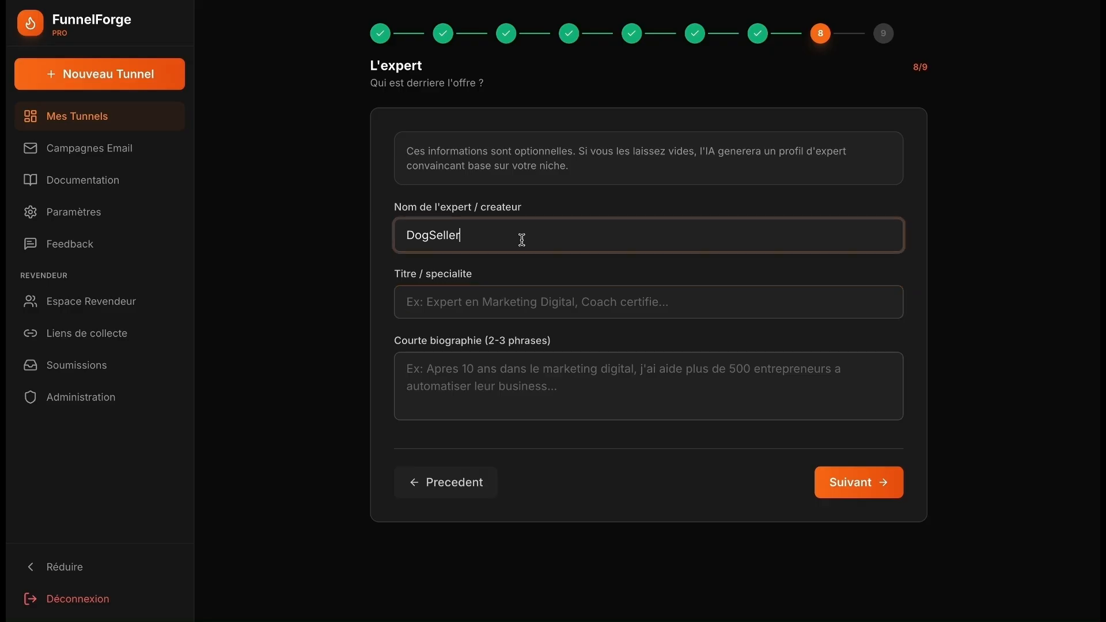
key(ctrl+a)
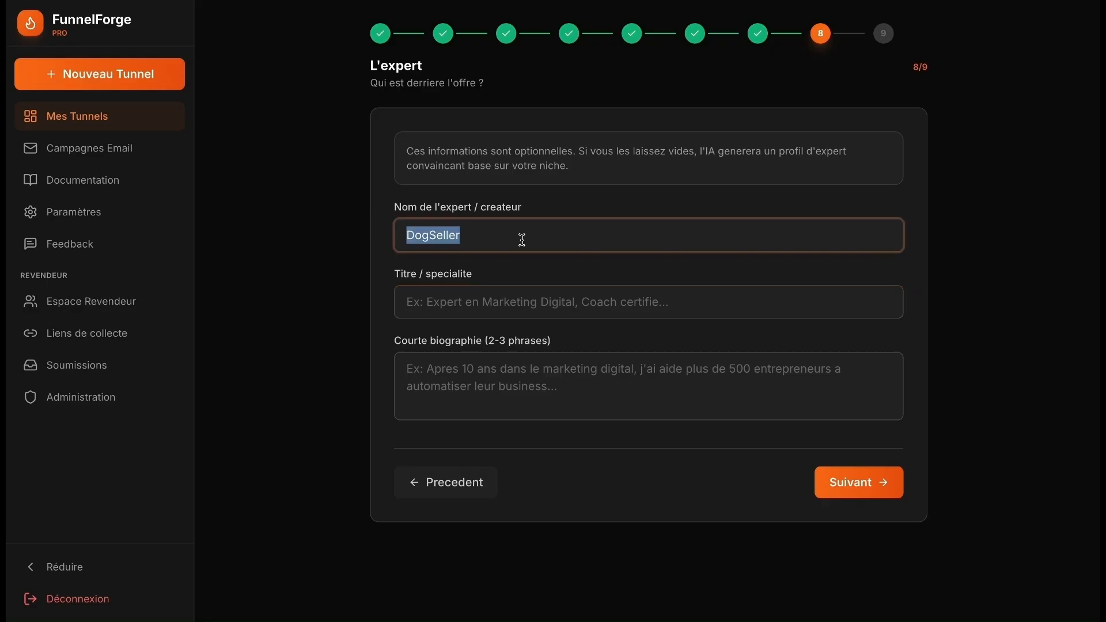
key(ctrl+c)
click(482, 301)
key(ctrl+v)
- Write the expert bio 'DogSeller : numéro un sur le marché francophone'
click(467, 383)
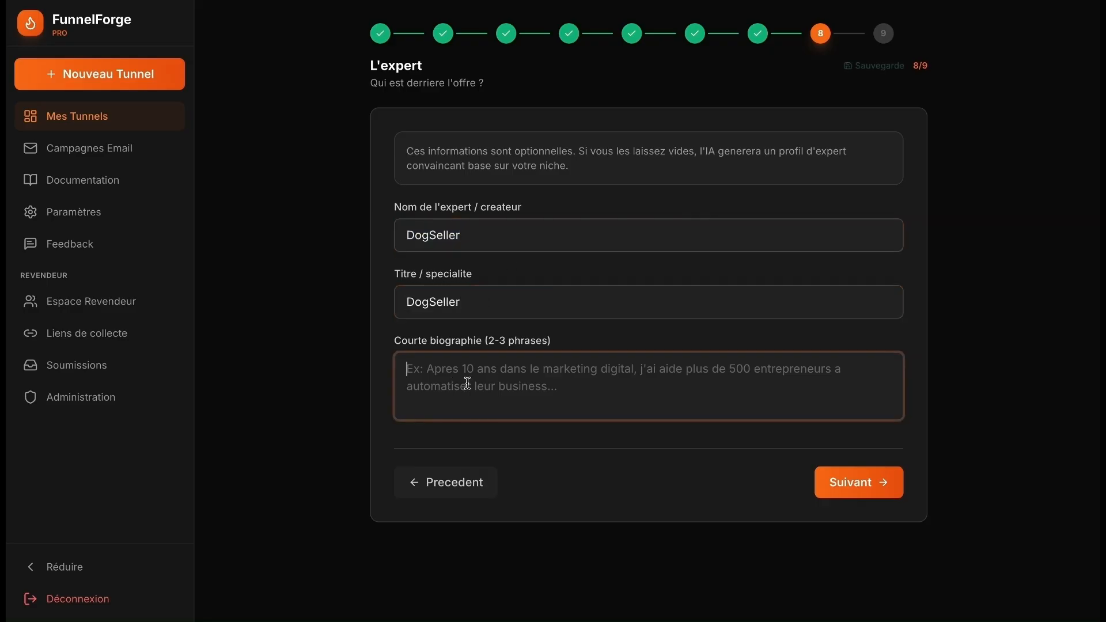
key(ctrl+v)
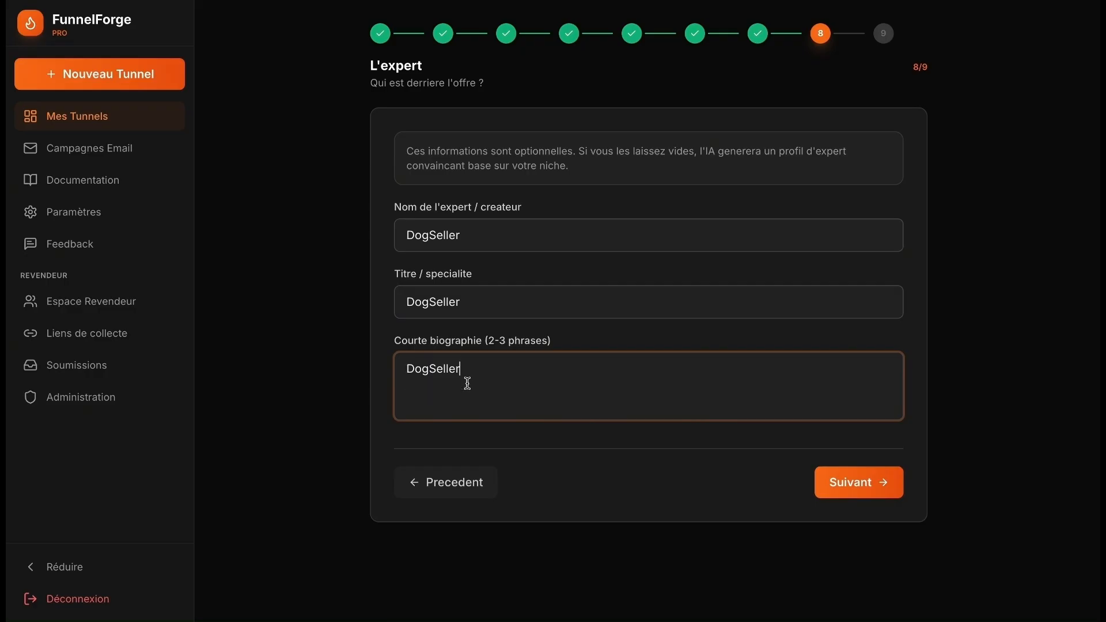
text(:num)
text(éro un sur le marché )
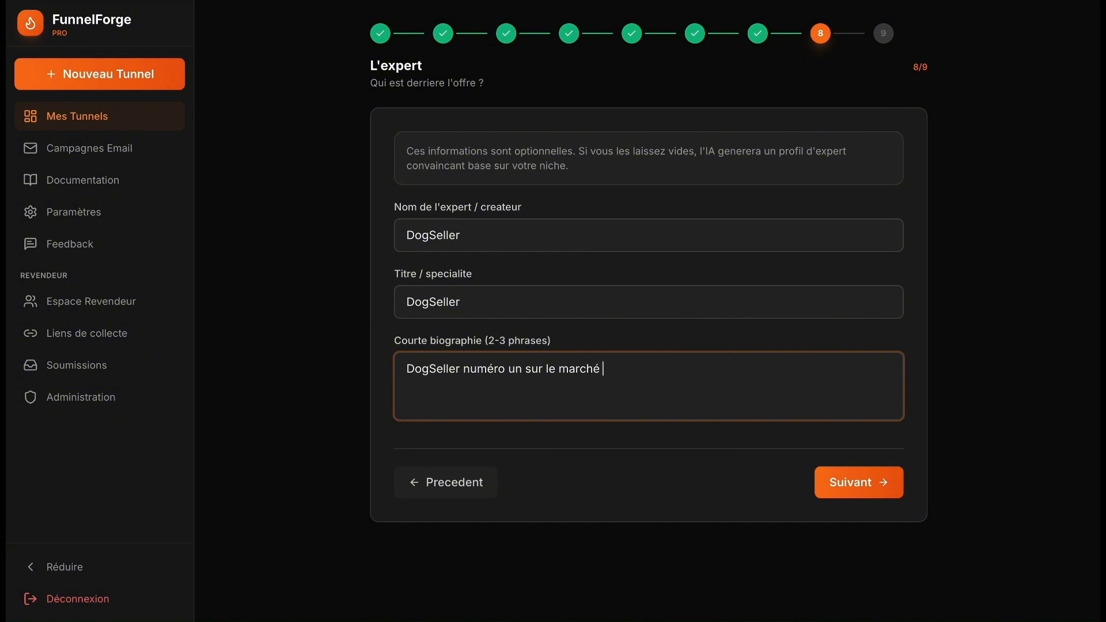
text(francophone)
click(465, 369)
text(:)
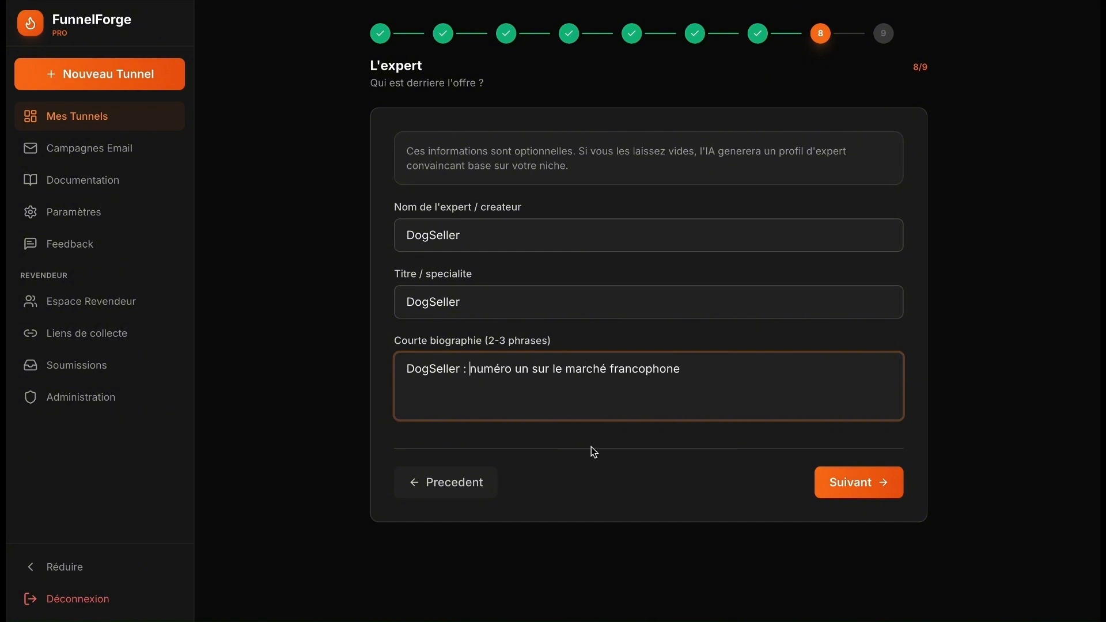
click(858, 482)
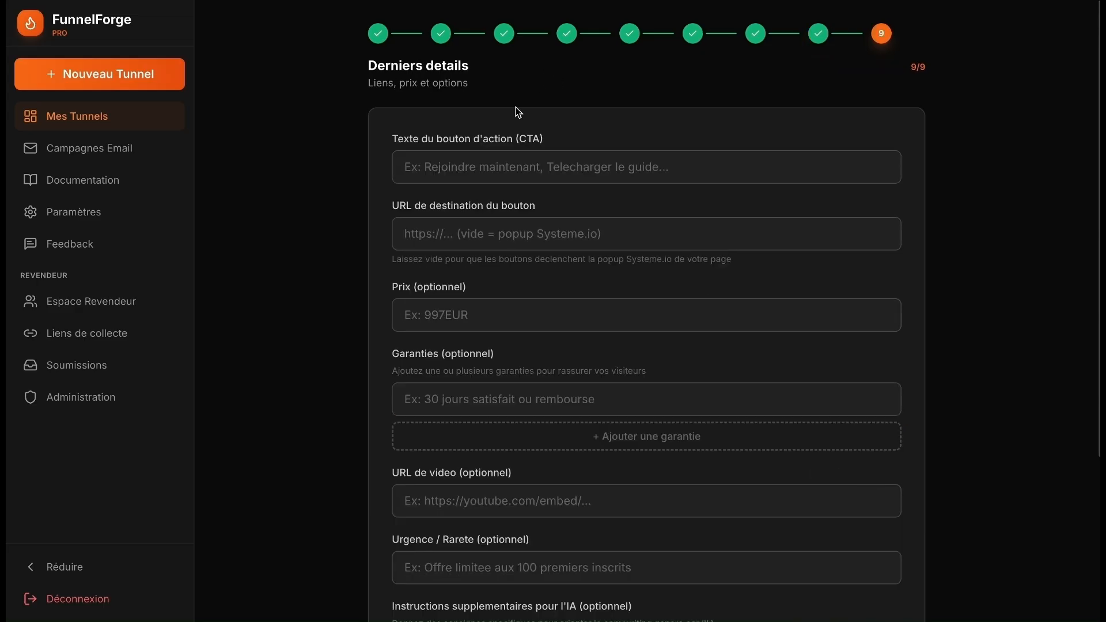
- Set the call-to-action text to 'JE COMMANDE MAINTENANT'
click(509, 157)
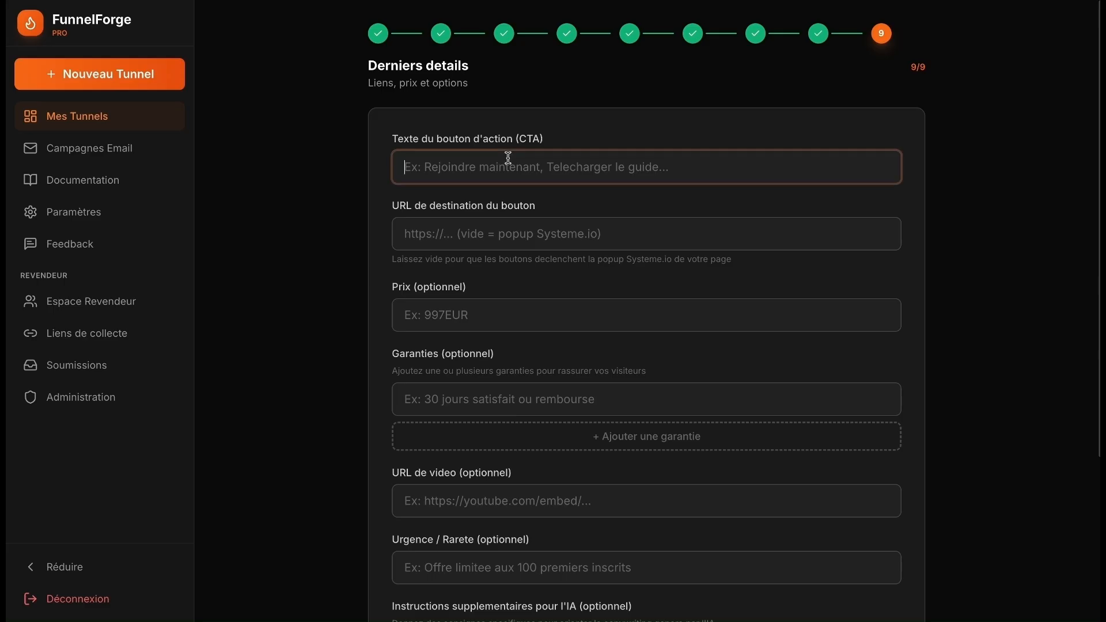
text(JE COMMANDE )
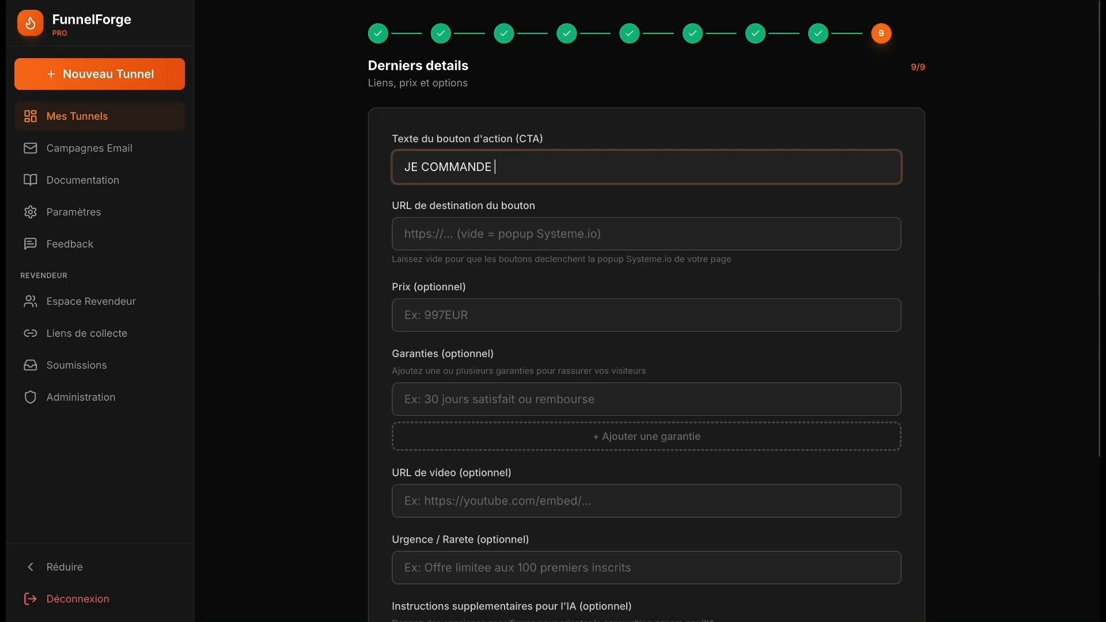
text(MAINTENANT)
scroll(605, 275, down, 4)
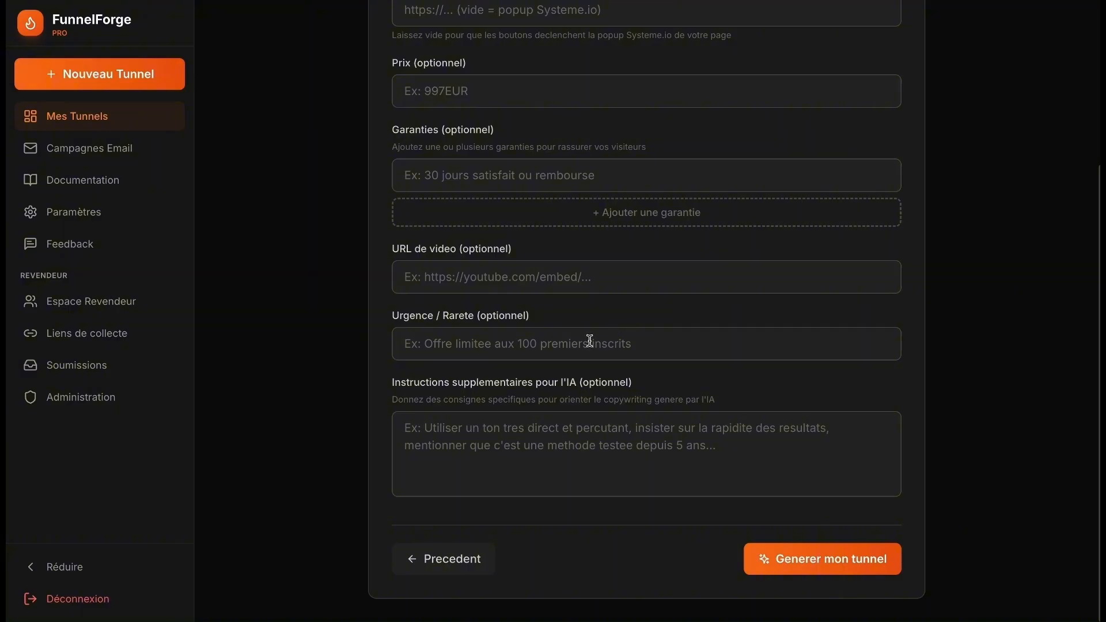
scroll(642, 316, up, 3)
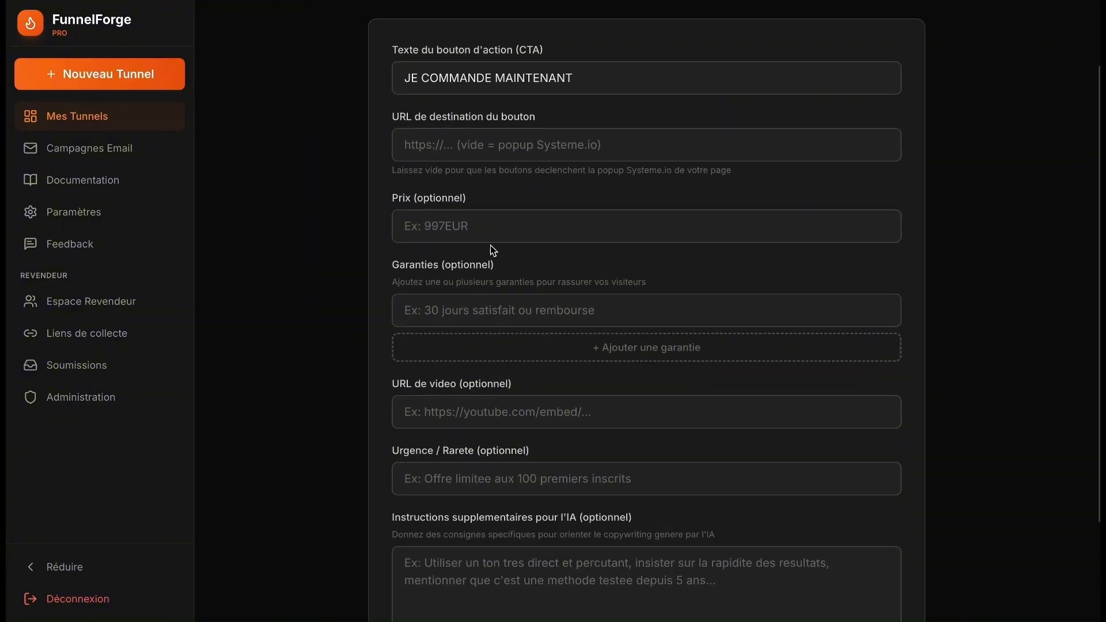
- Set the price to 47 and the guarantee to 30 jours
click(529, 227)
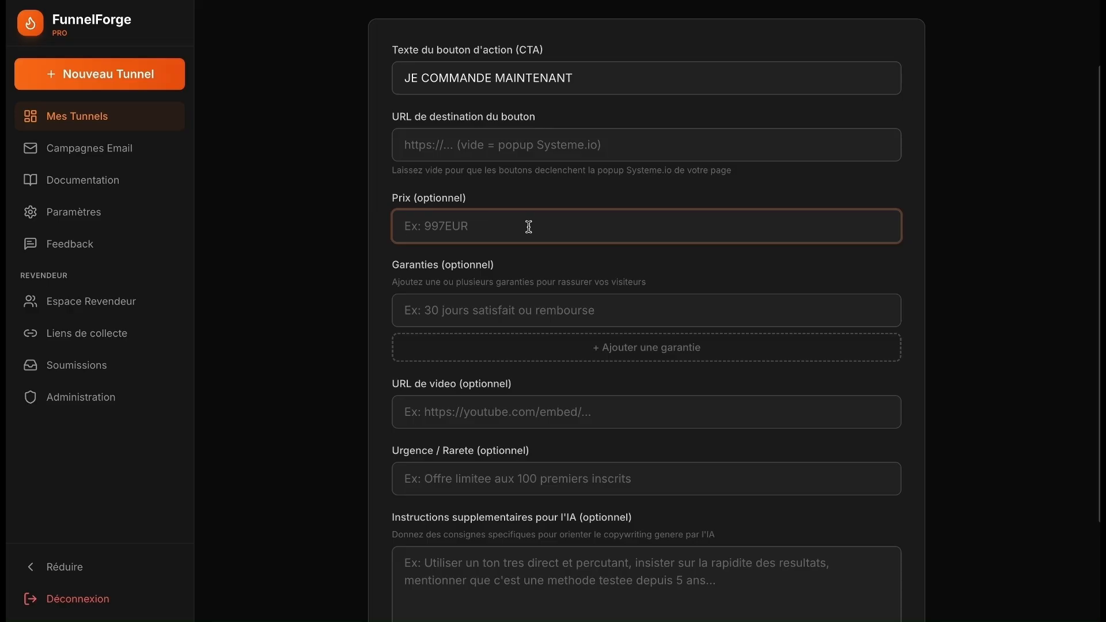
text(47)
scroll(558, 279, down, 3)
key(Tab)
text(30 jours)
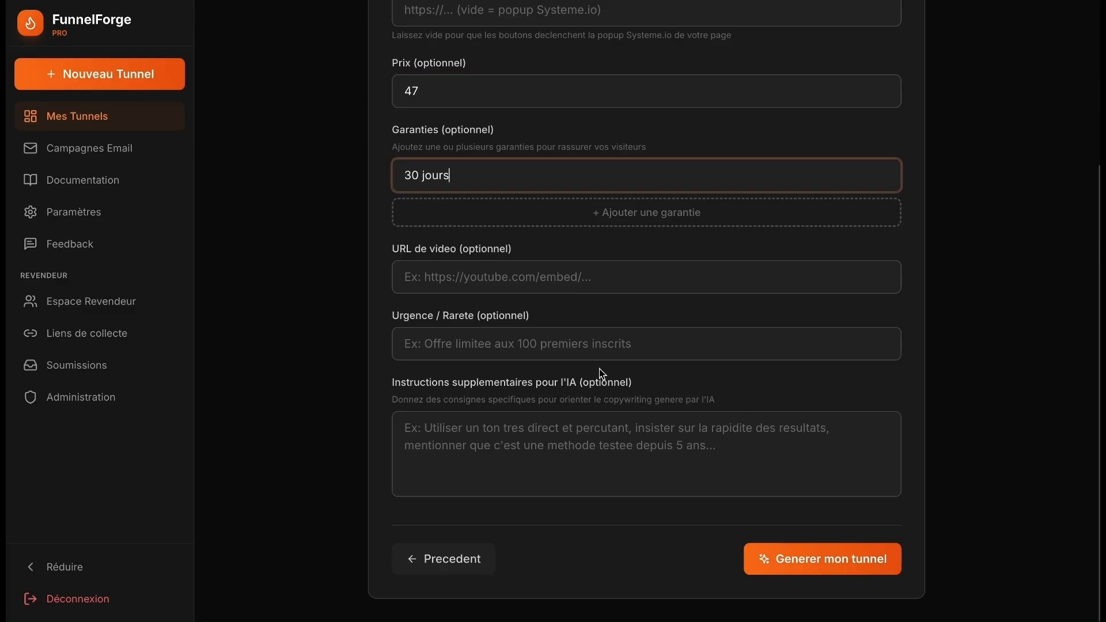
- Add urgency 'Livraison gratuite pour 15 premiers membres' and begin an AI instruction adding the word clown
click(651, 344)
text(Livra)
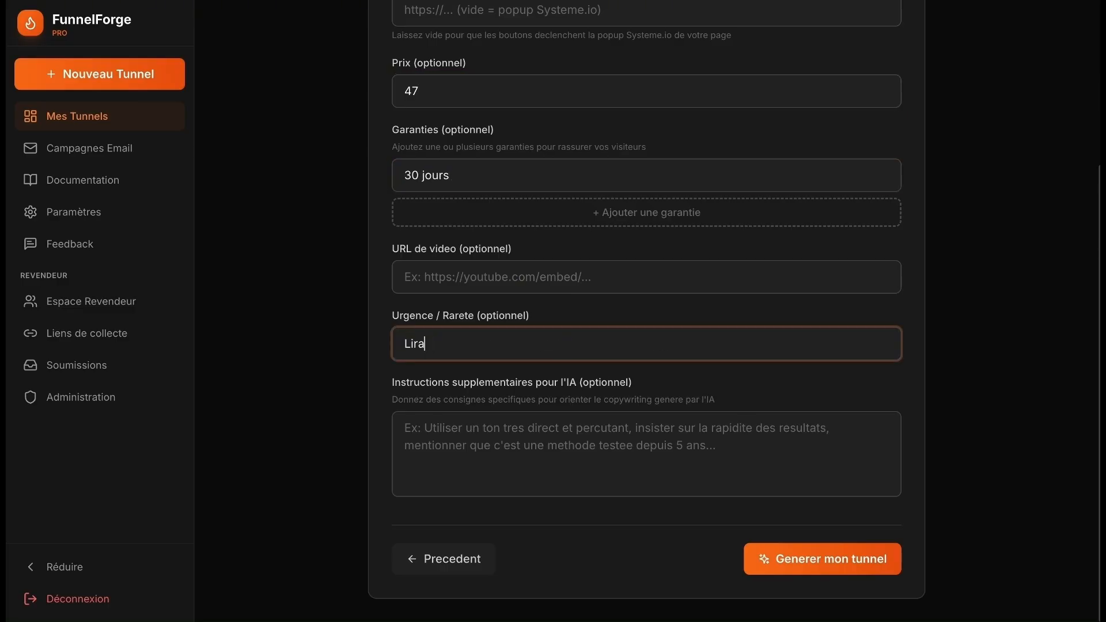
key(BackSpace)
key(BackSpace)
text(vraison gratuite pour 15 premiers )
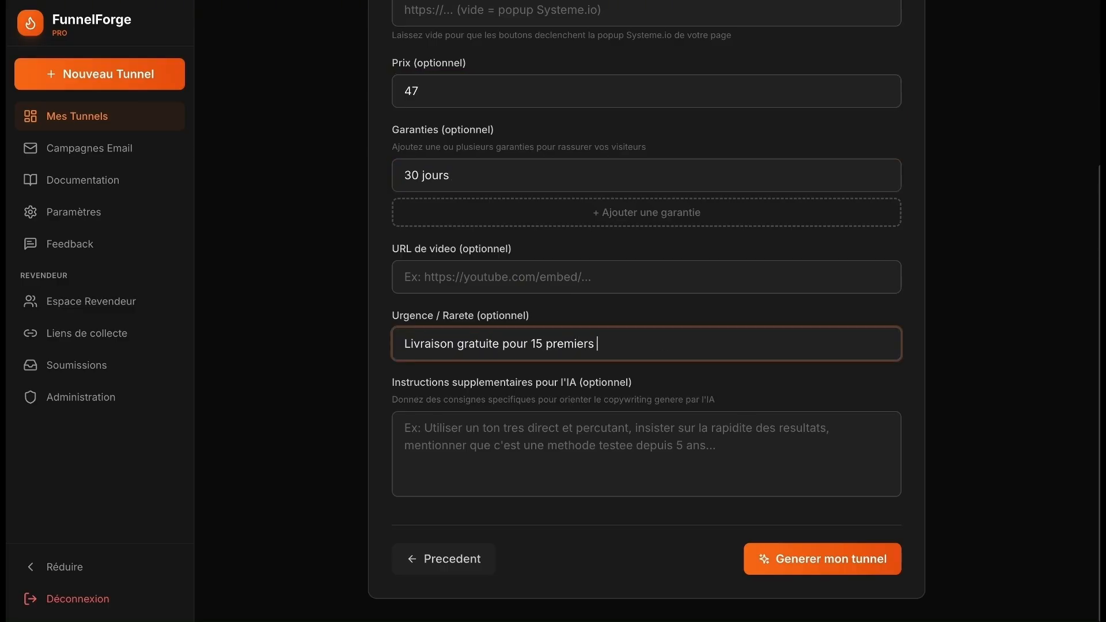
text(membres)
click(652, 441)
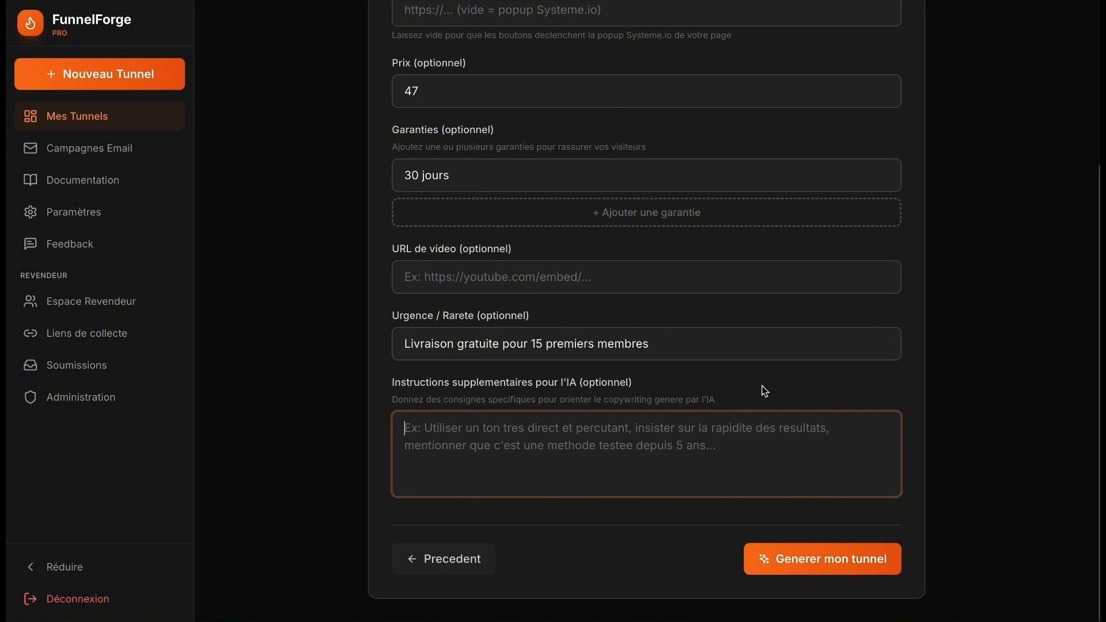
text(Ajoute le mot clown s)
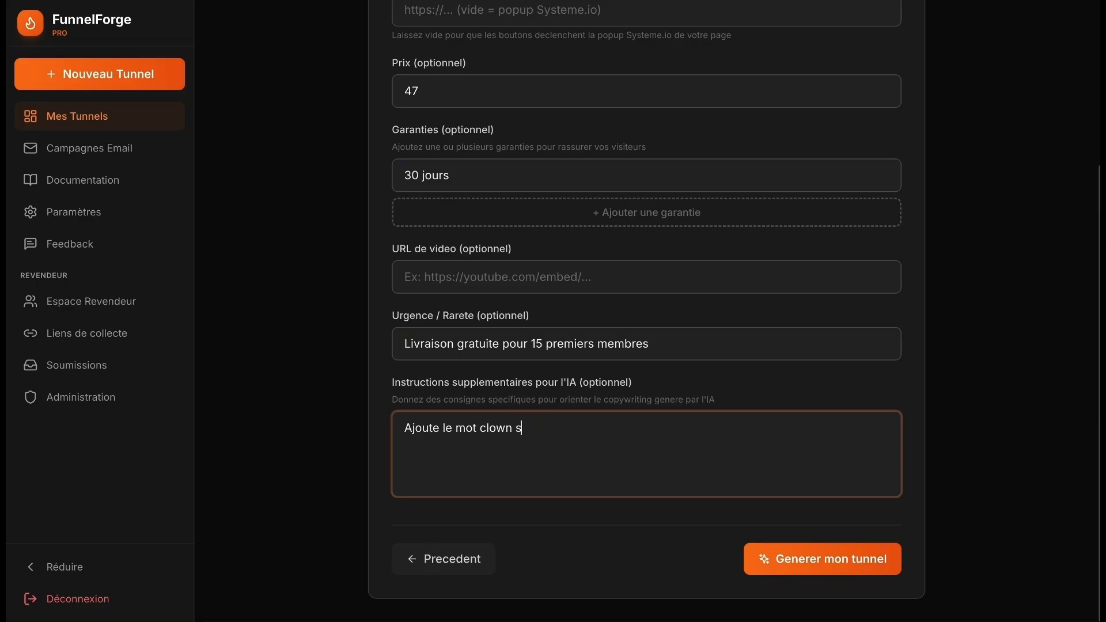
- Generate the DogFreez funnel sections with AI after verifying the API key, then open the result for editing
text(tunnel)
click(836, 562)
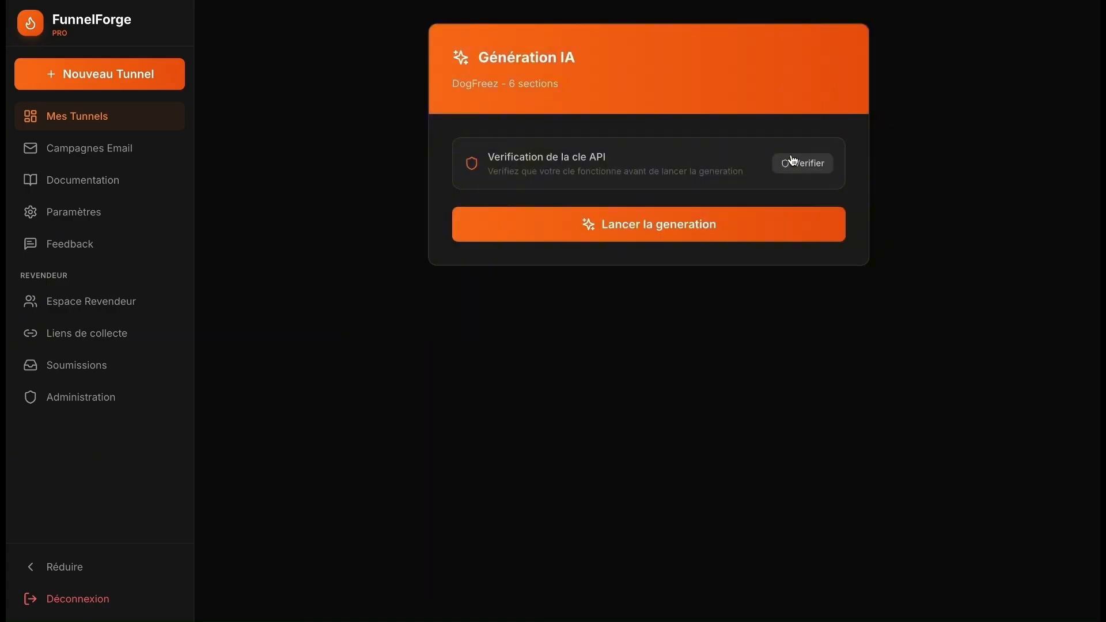
click(798, 167)
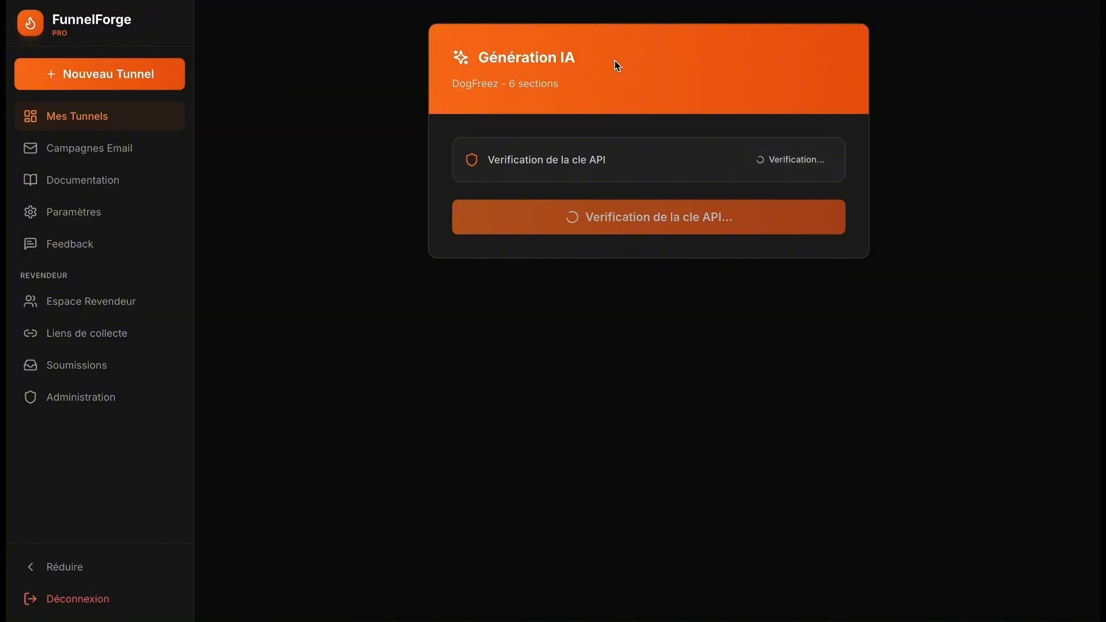
click(639, 233)
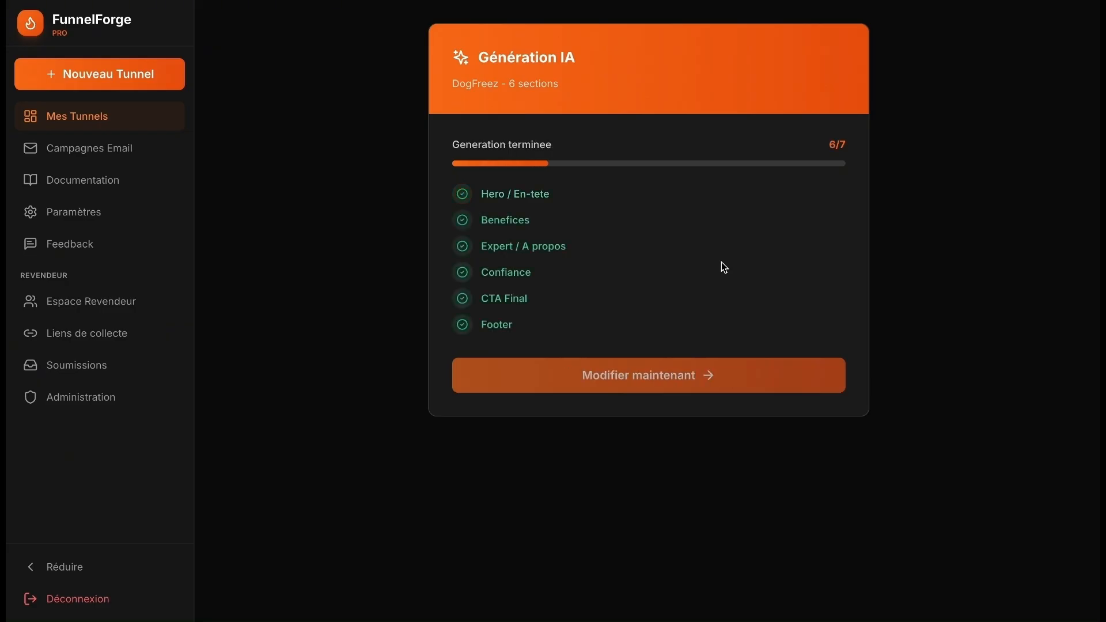
click(679, 376)
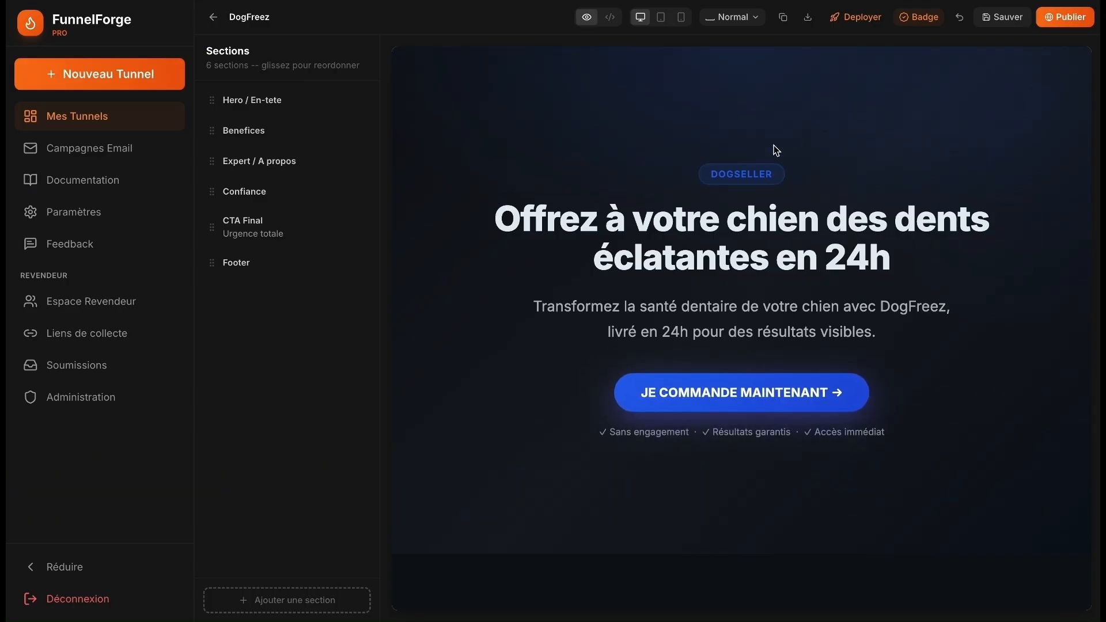
- Review the hero badge and headline, try the Split screen layout then revert, and inspect the order button
click(761, 174)
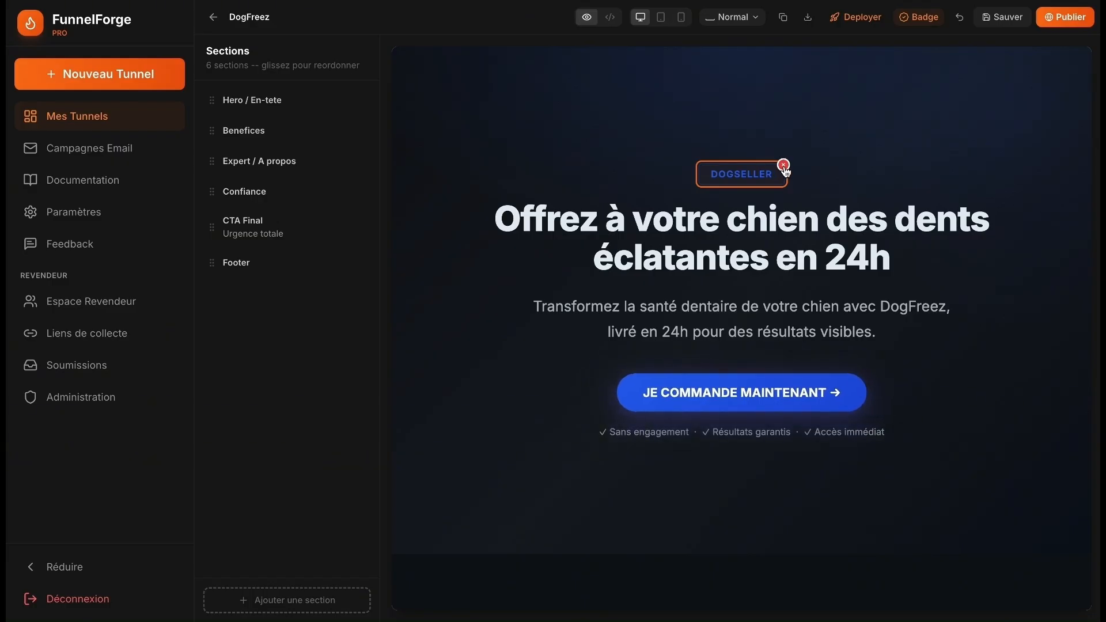
click(720, 208)
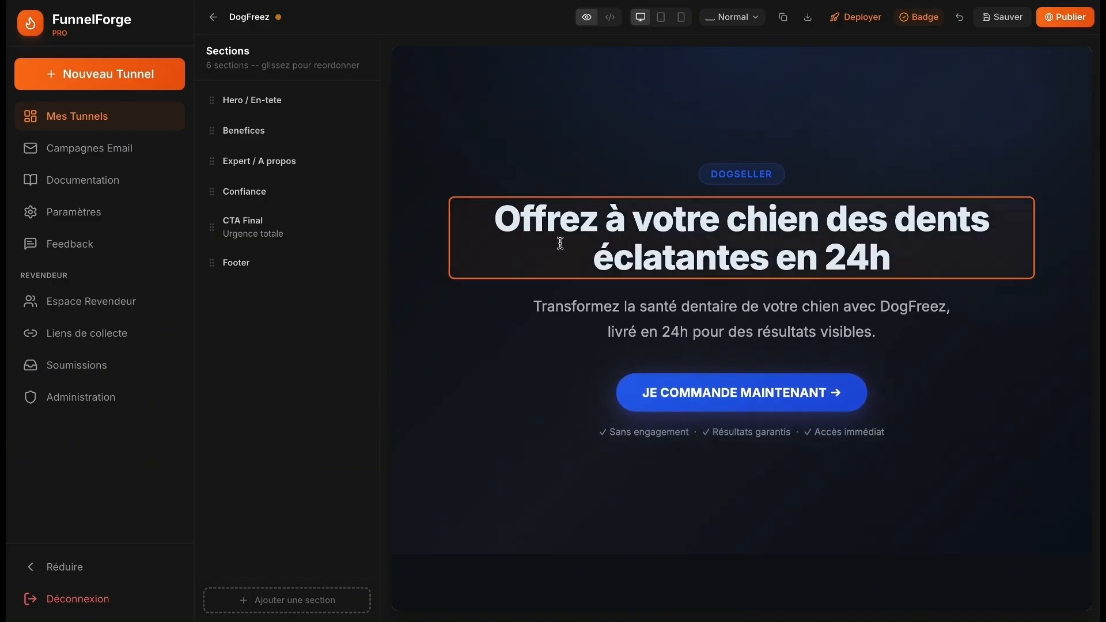
click(607, 138)
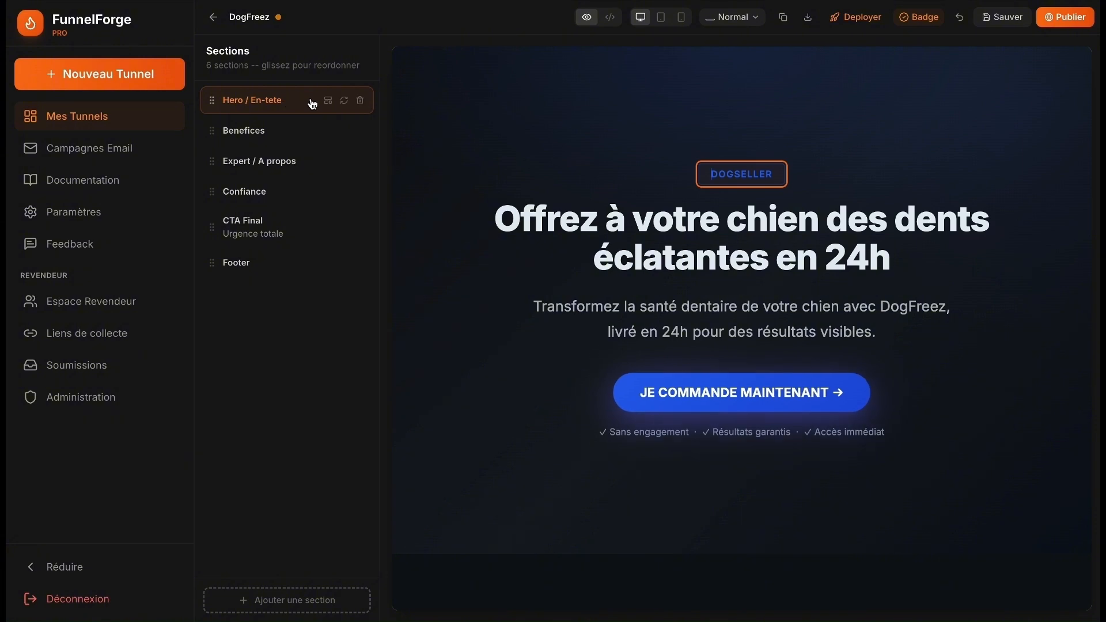
click(332, 103)
click(273, 202)
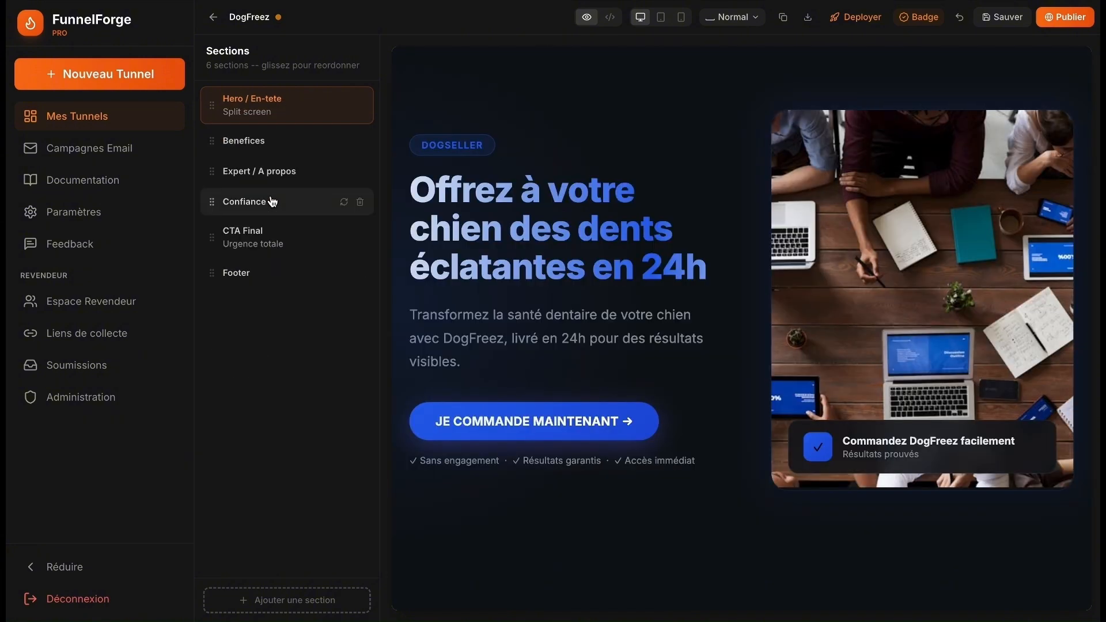
click(311, 163)
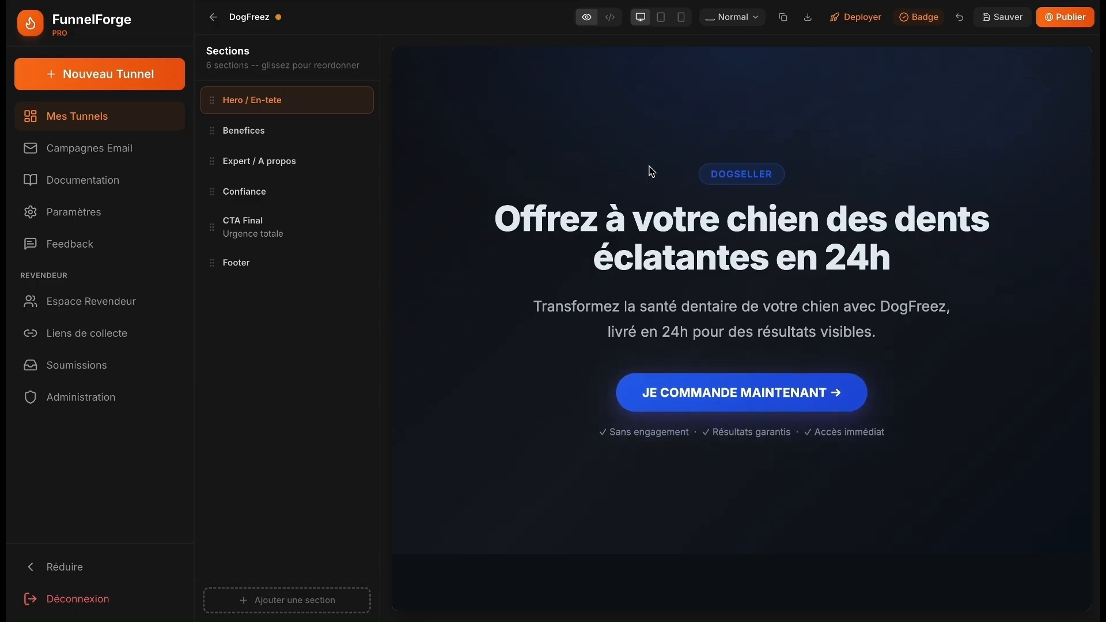
click(757, 400)
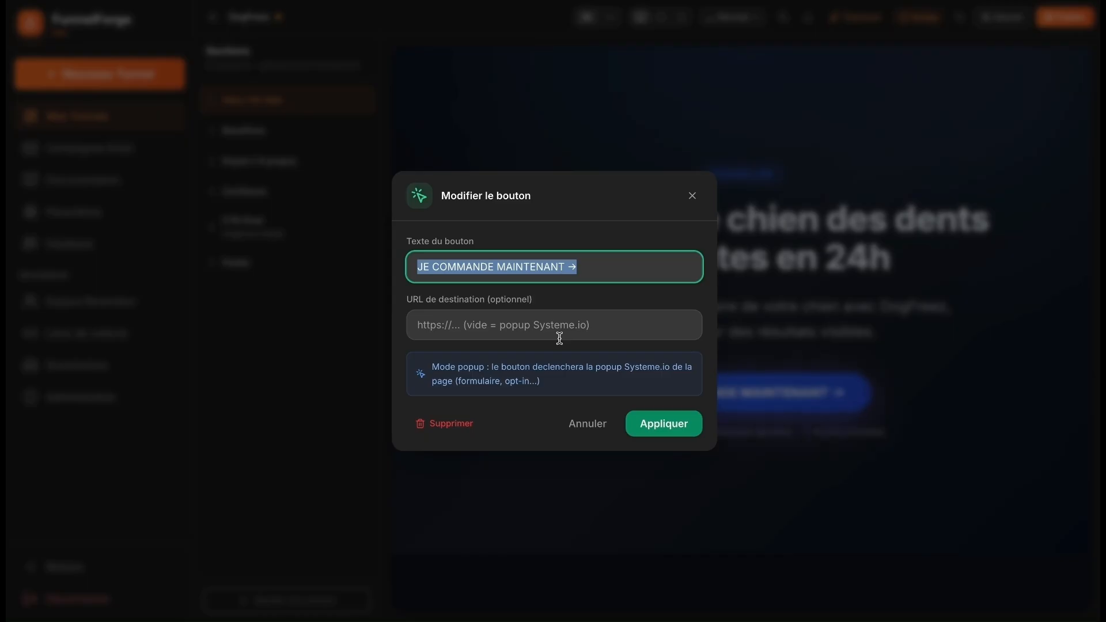
click(692, 196)
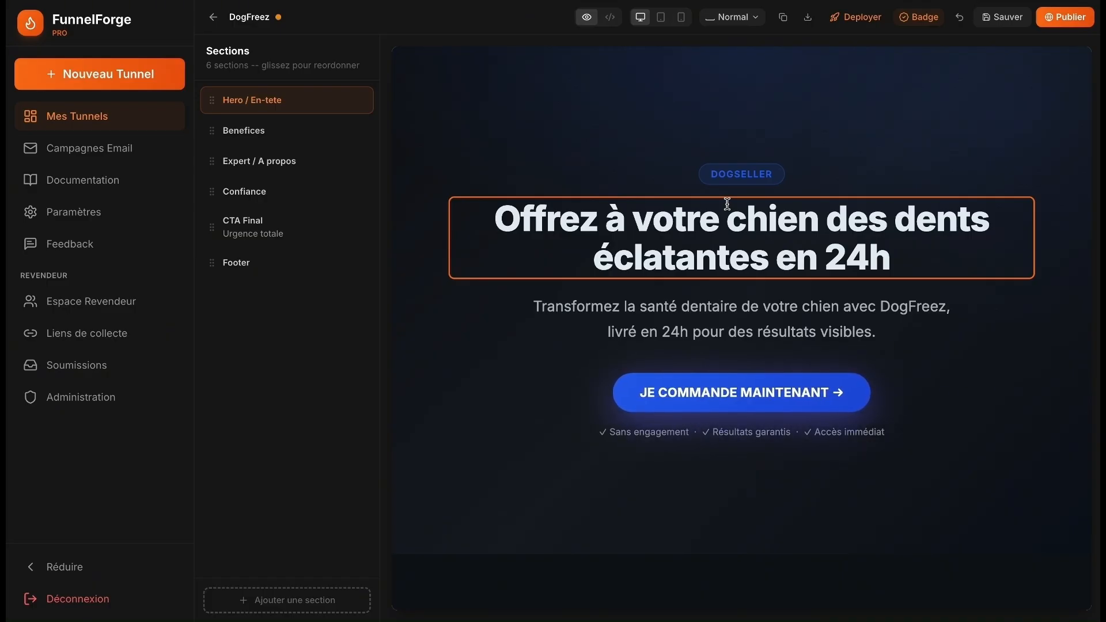
- Replace the lightning icon on the 'Haleine fraîche en permanence' card with the ✨ emoji
scroll(761, 167, down, 2)
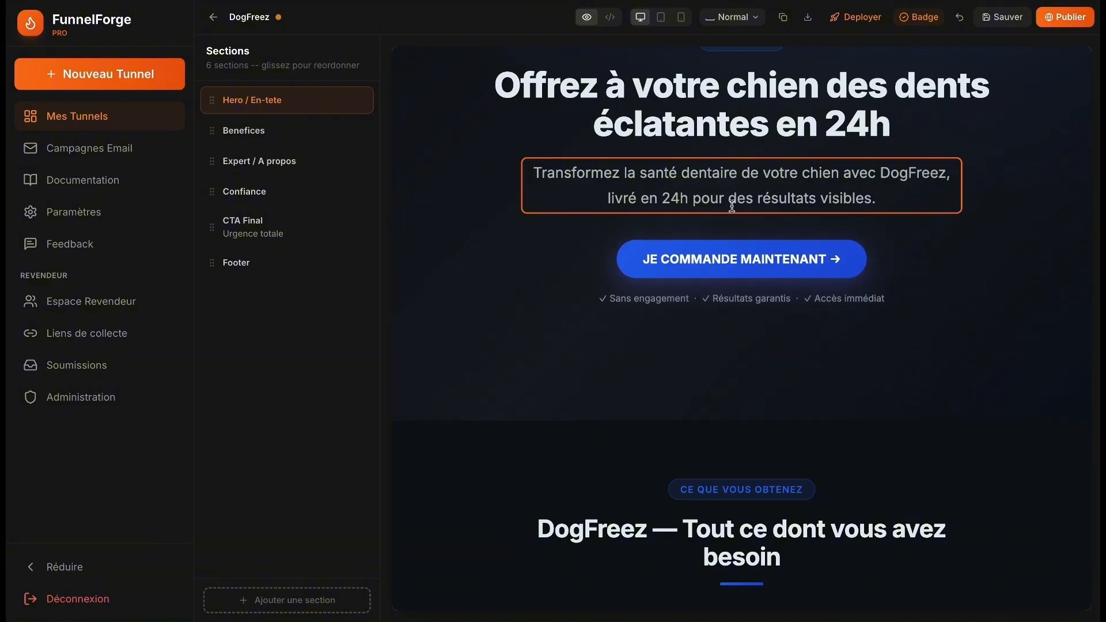
scroll(652, 481, down, 2)
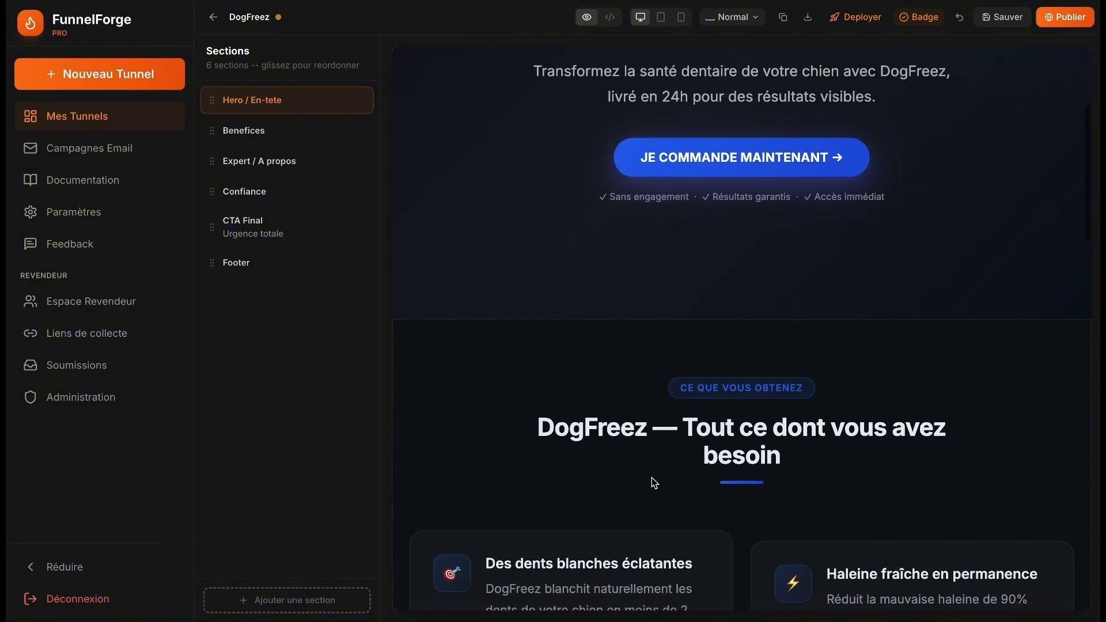
scroll(651, 478, down, 10)
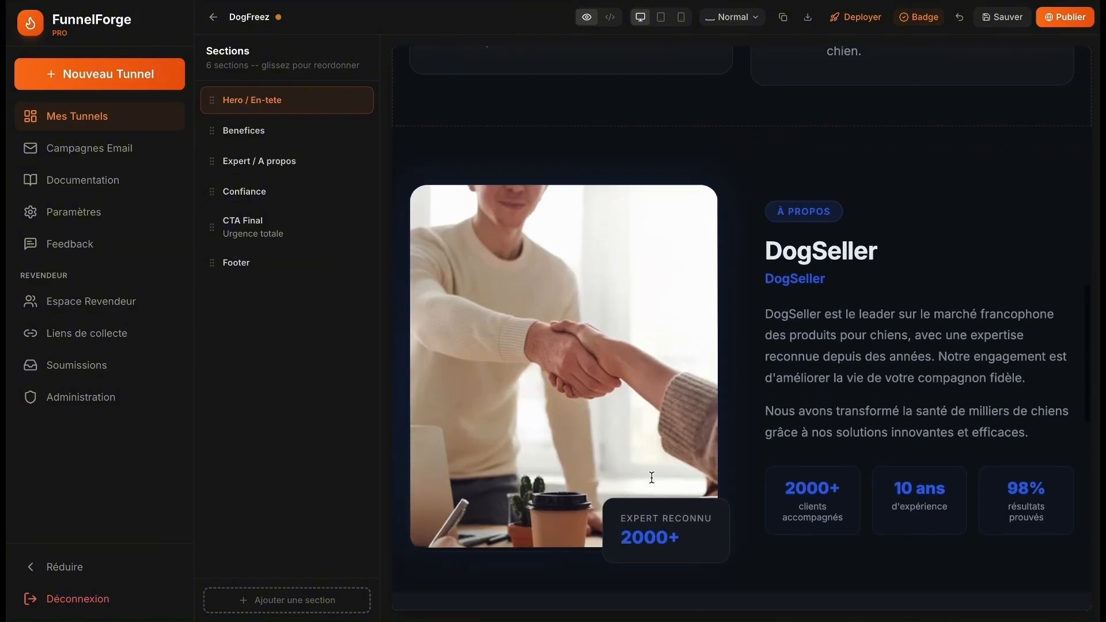
scroll(651, 477, up, 10)
scroll(653, 478, down, 3)
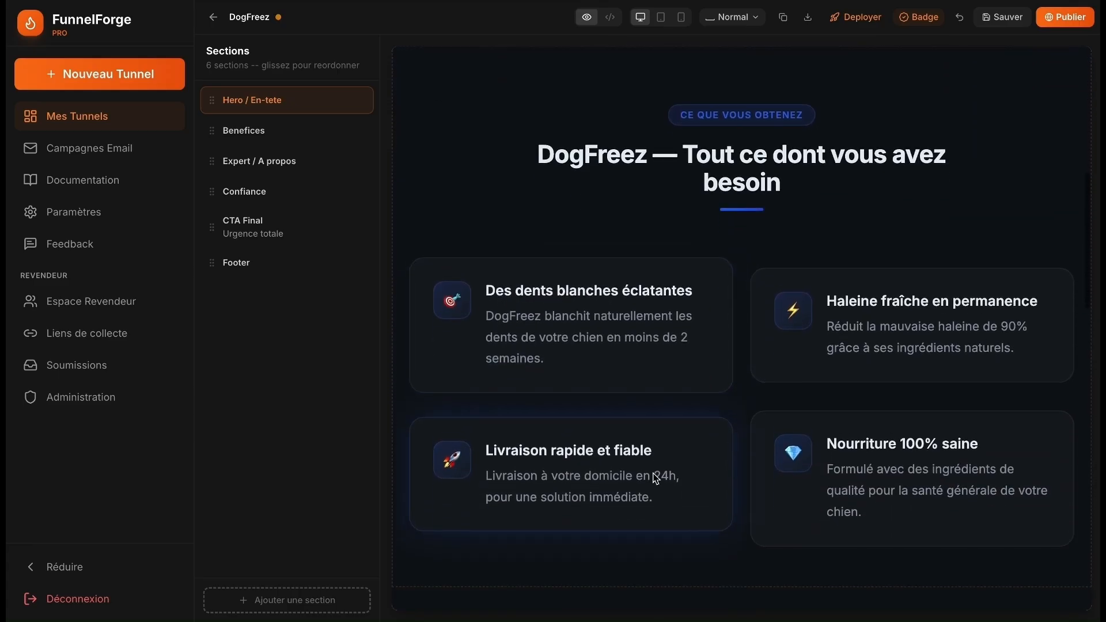
click(793, 314)
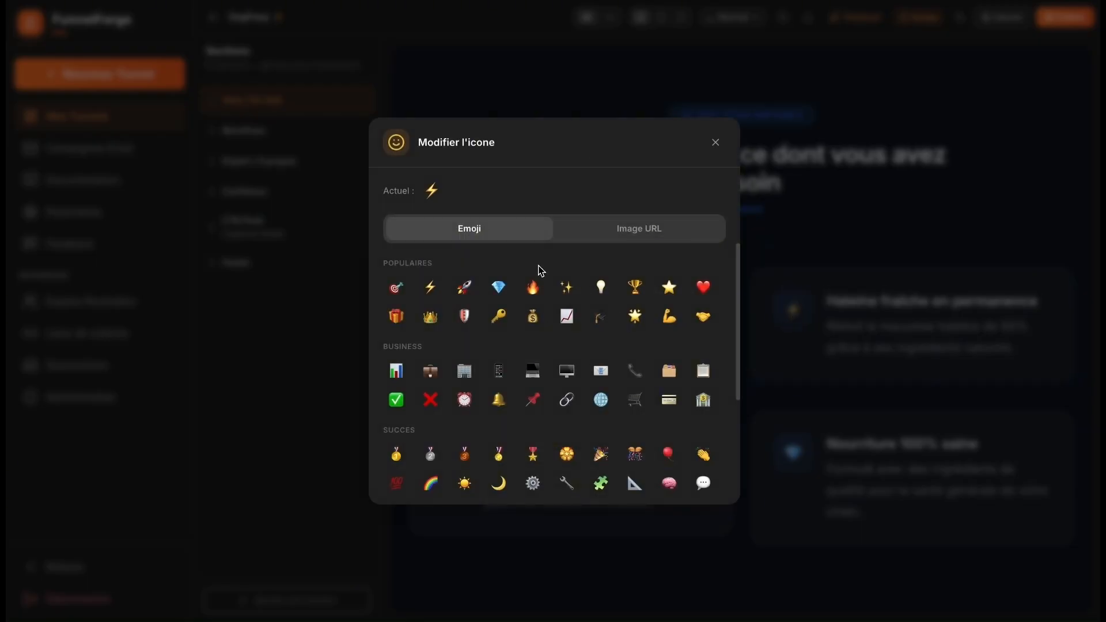
click(566, 287)
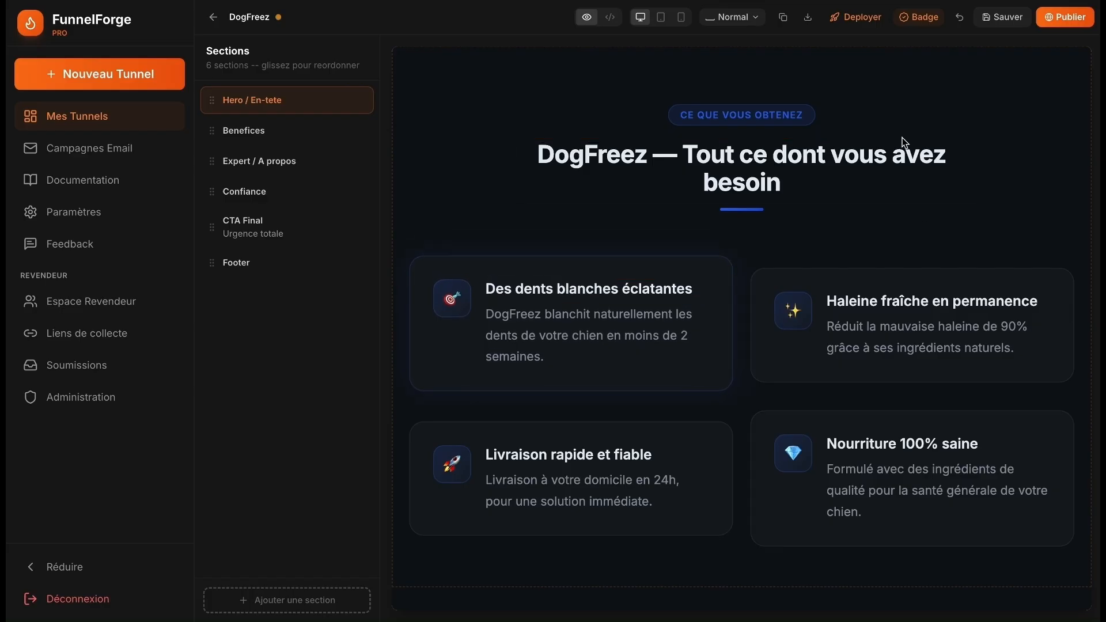
scroll(920, 208, down, 12)
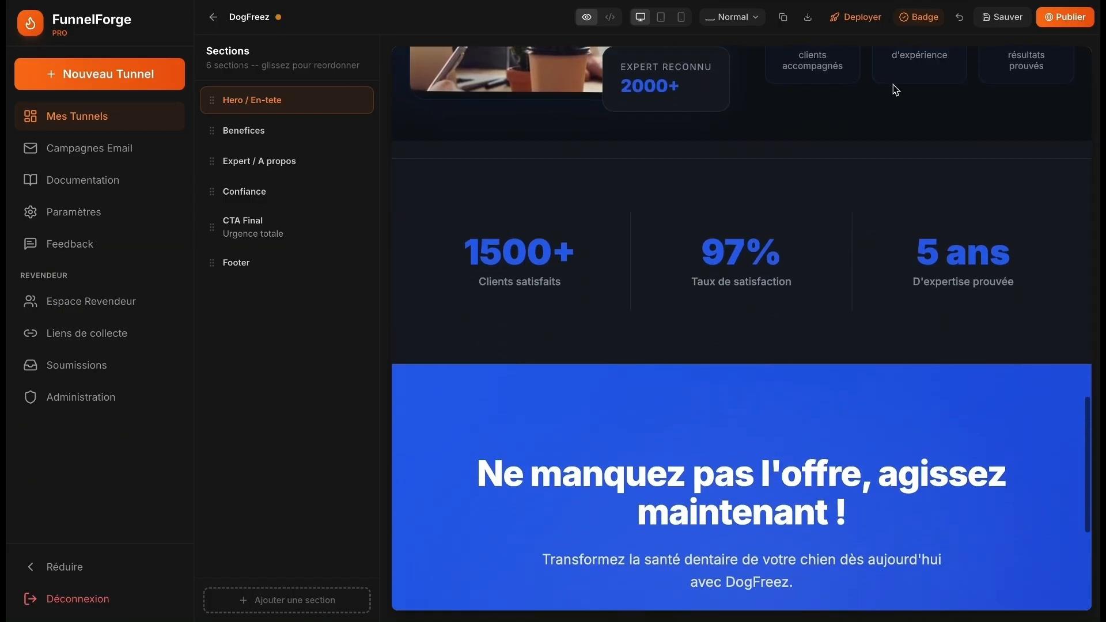
scroll(893, 85, down, 5)
scroll(798, 152, up, 20)
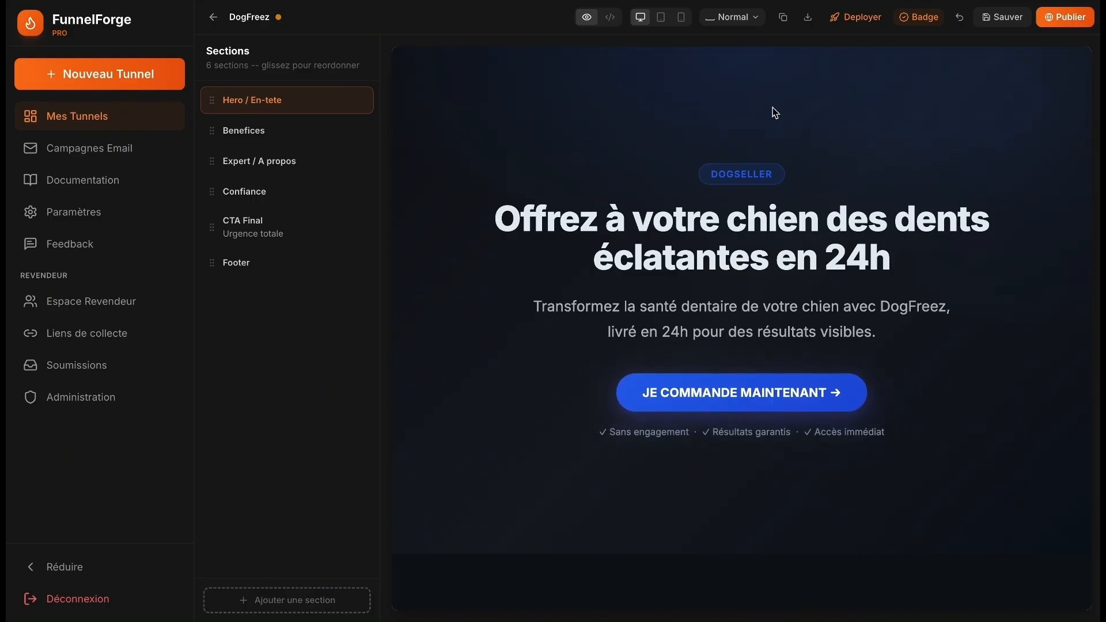
scroll(773, 108, down, 10)
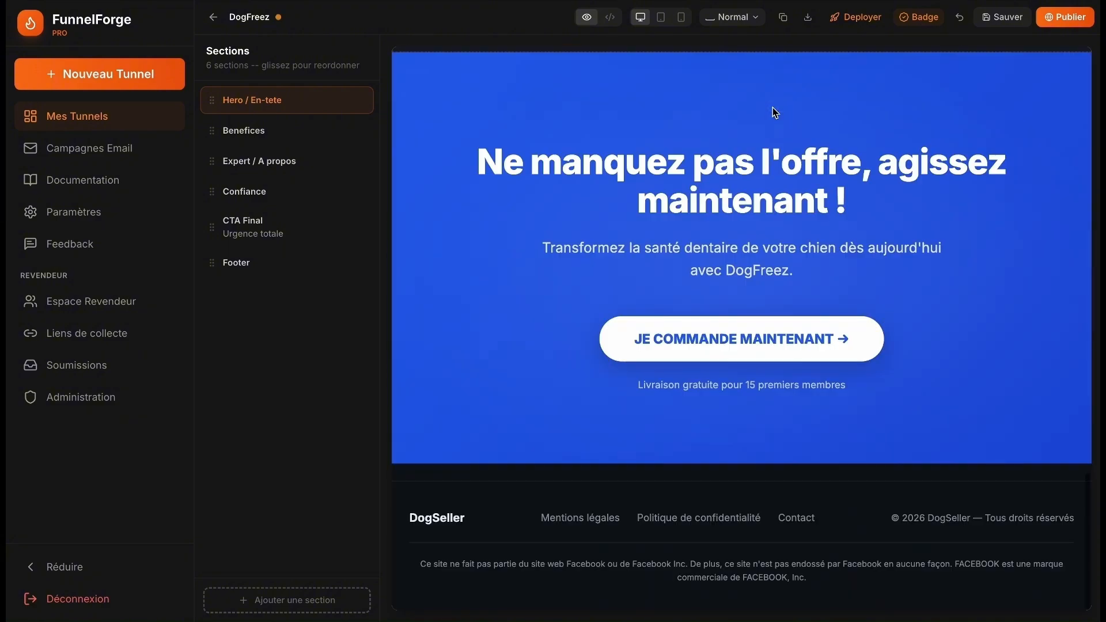
scroll(772, 112, up, 10)
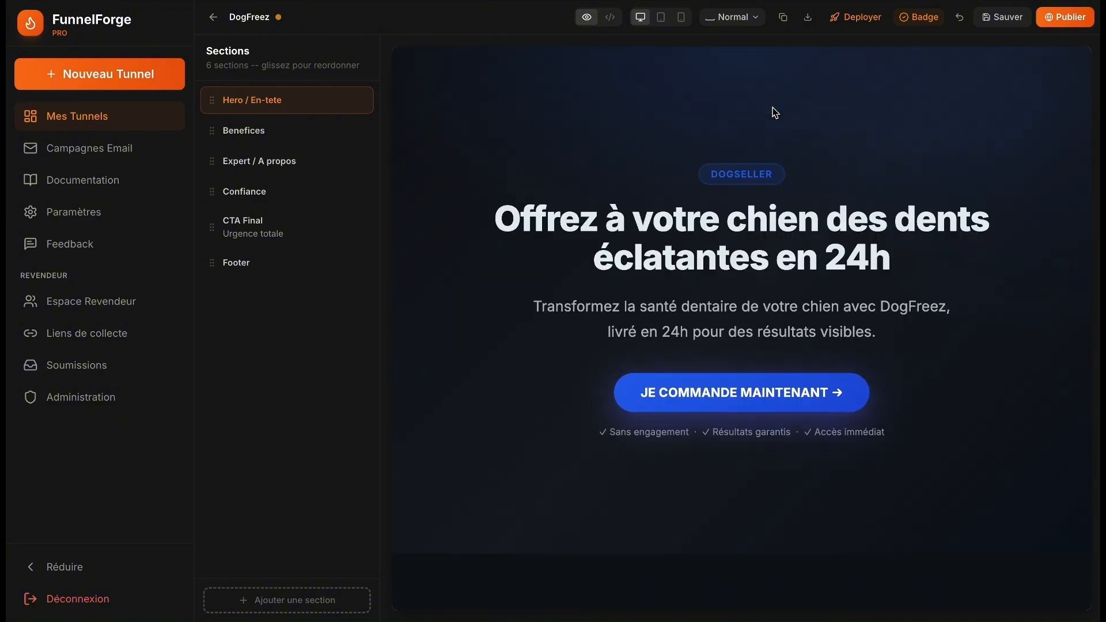
scroll(772, 109, down, 10)
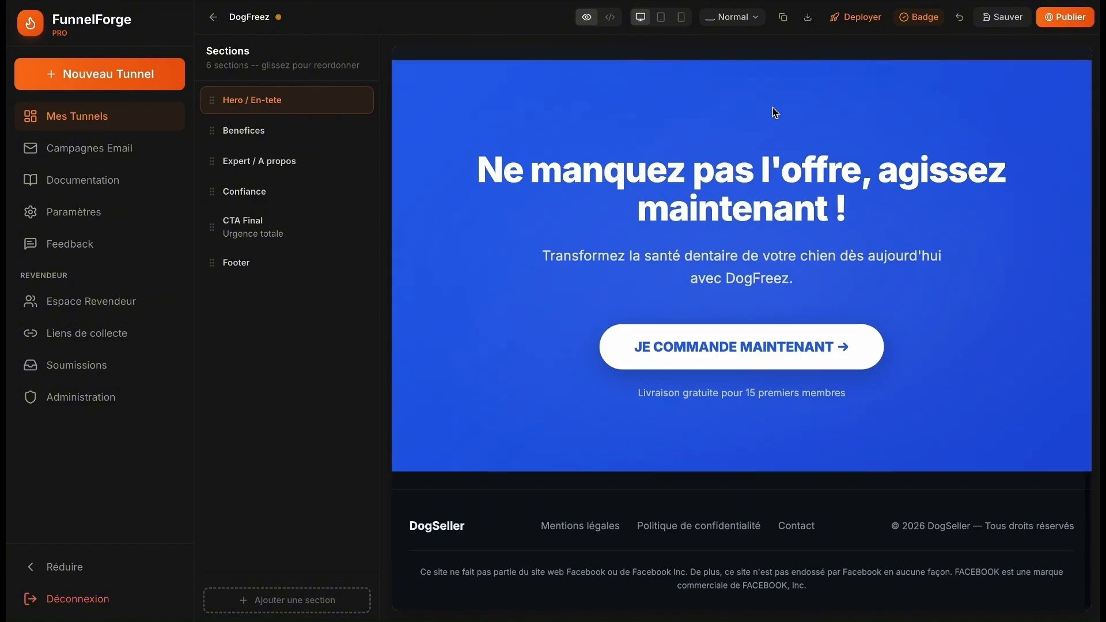
scroll(772, 107, up, 8)
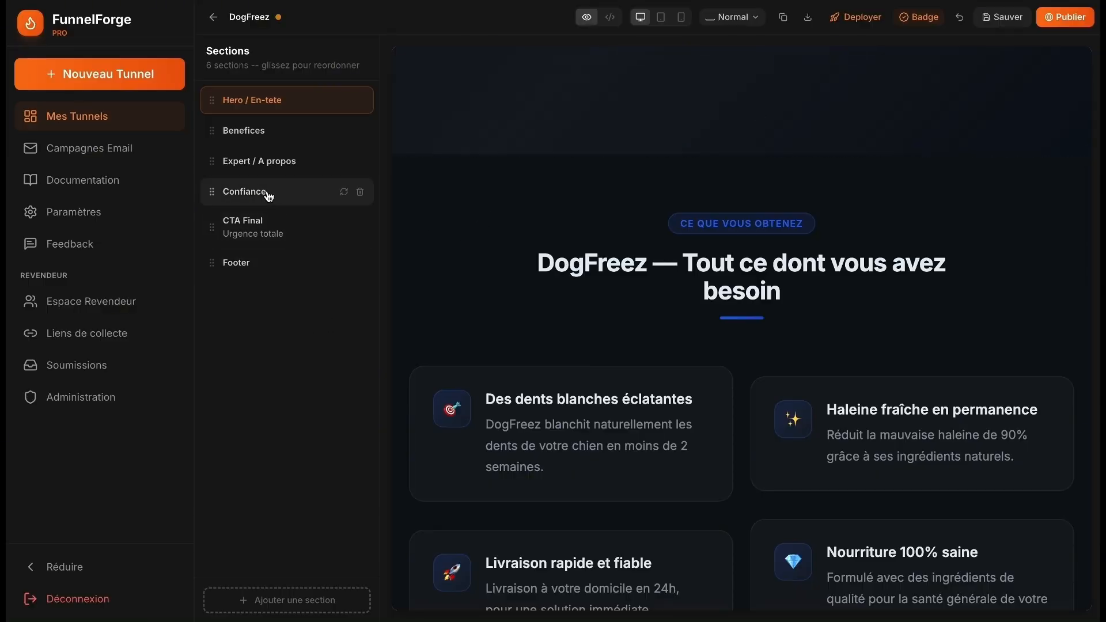
click(270, 164)
click(260, 230)
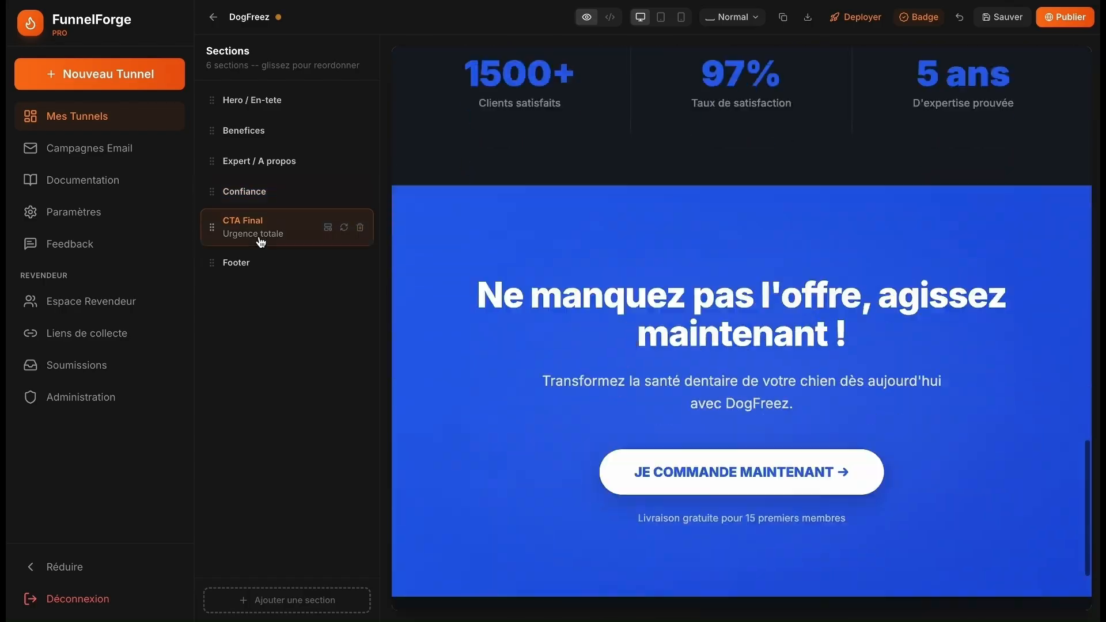
click(252, 265)
click(278, 603)
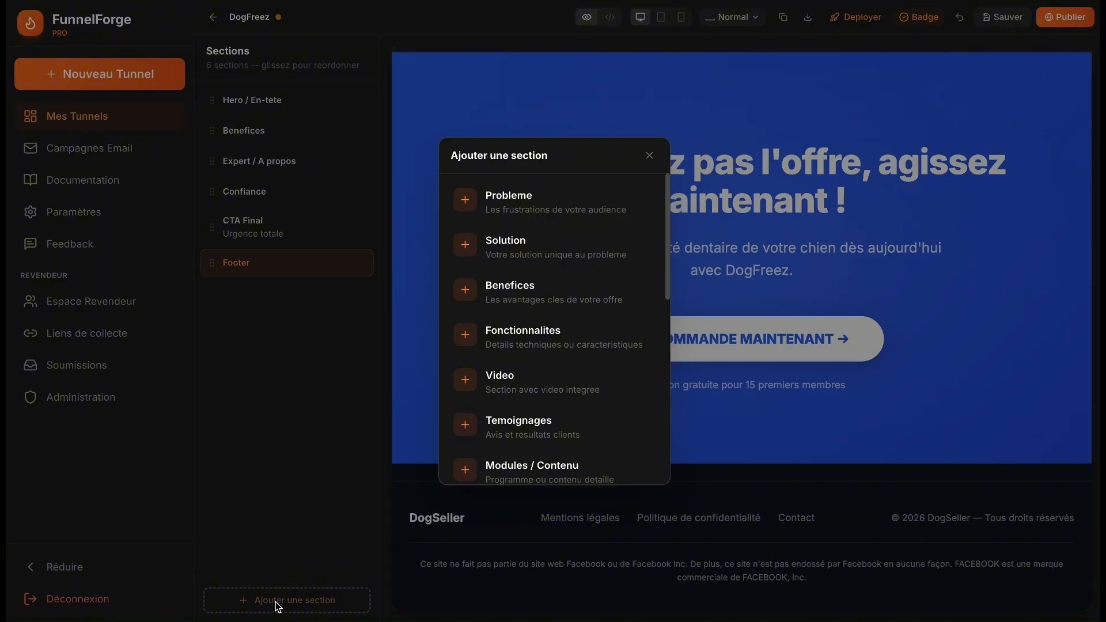
scroll(461, 378, down, 7)
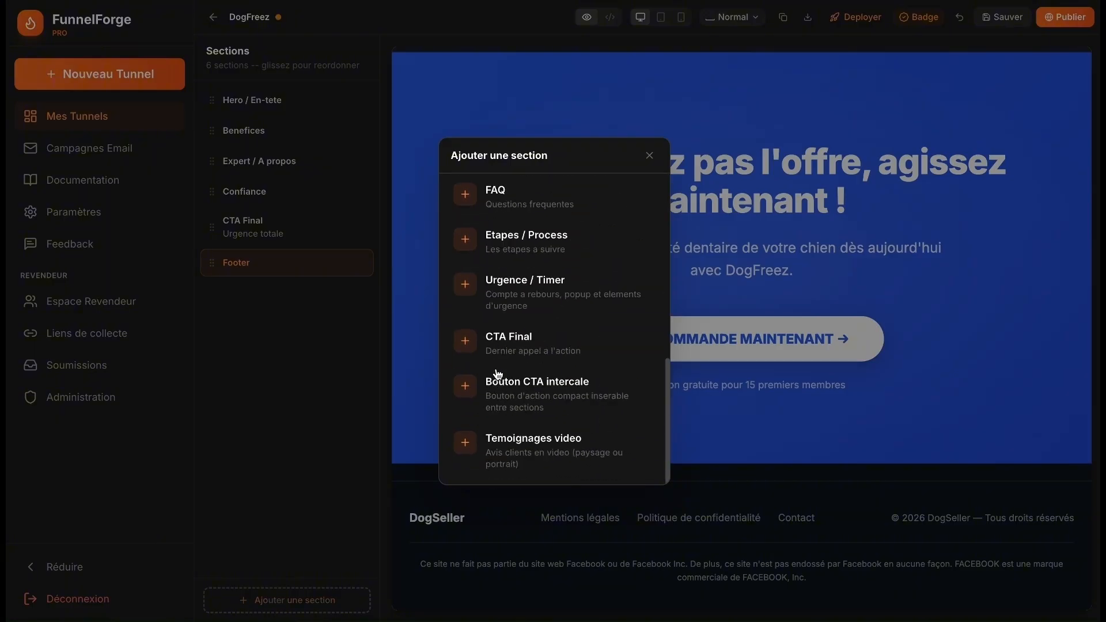
click(547, 454)
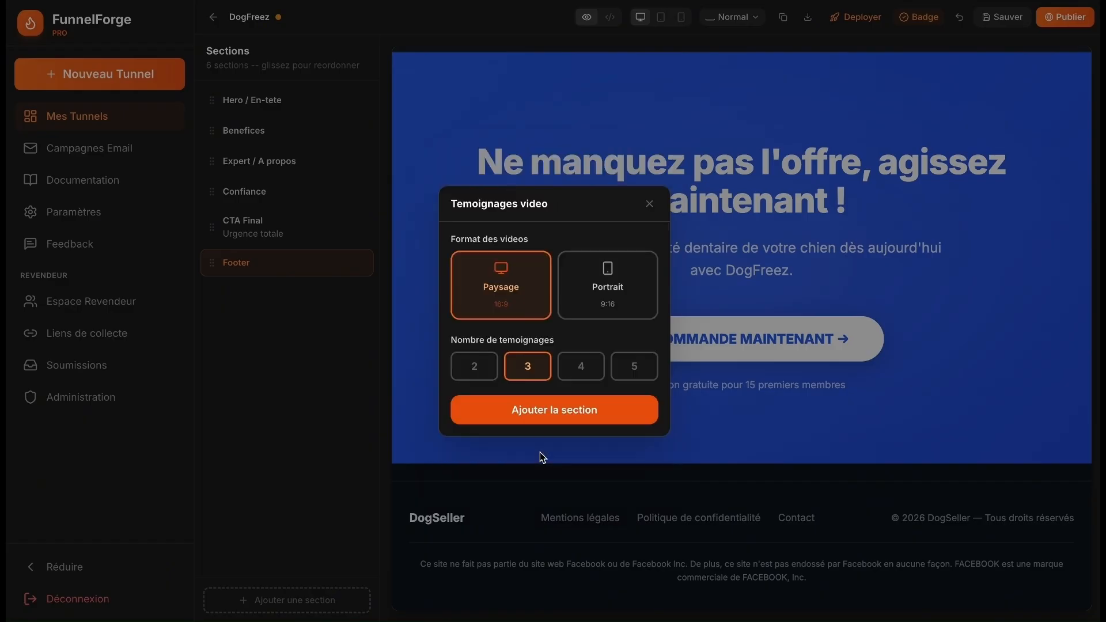
click(598, 284)
click(547, 286)
click(593, 366)
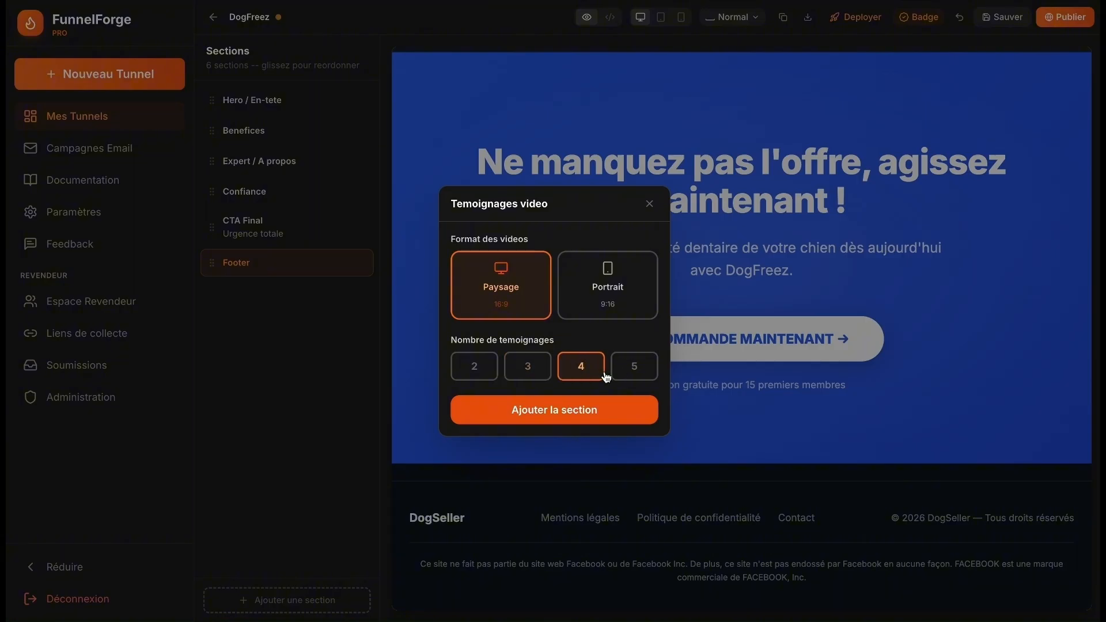
click(517, 379)
click(649, 203)
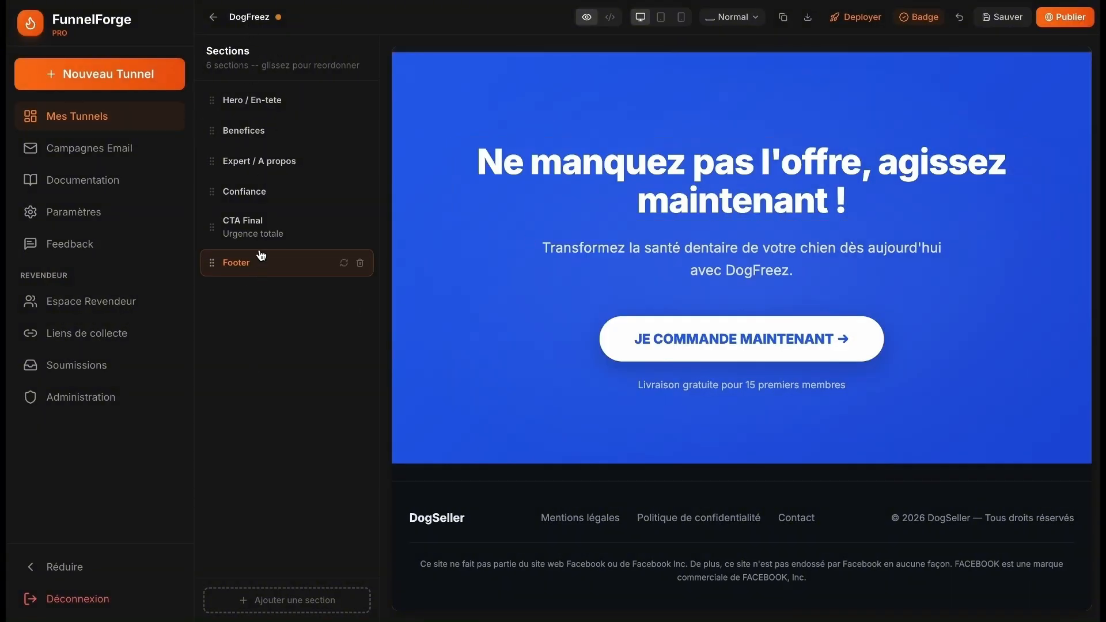
- Check the Mentions légales footer link without changes and save the DogFreez funnel
mouse_move(361, 199)
scroll(782, 301, up, 3)
scroll(782, 301, down, 3)
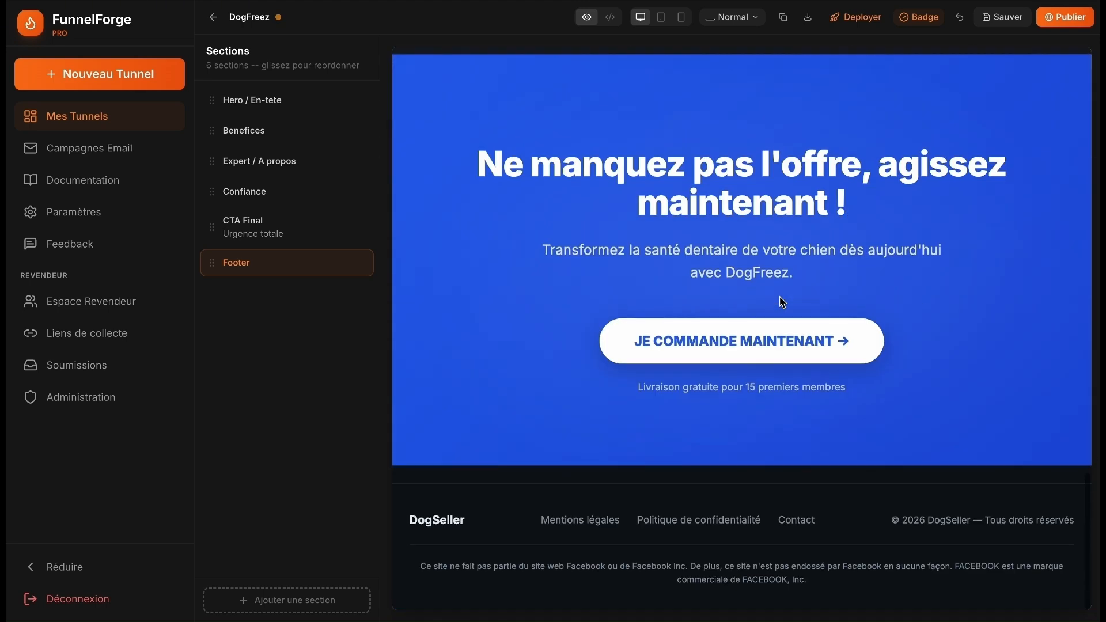
click(579, 520)
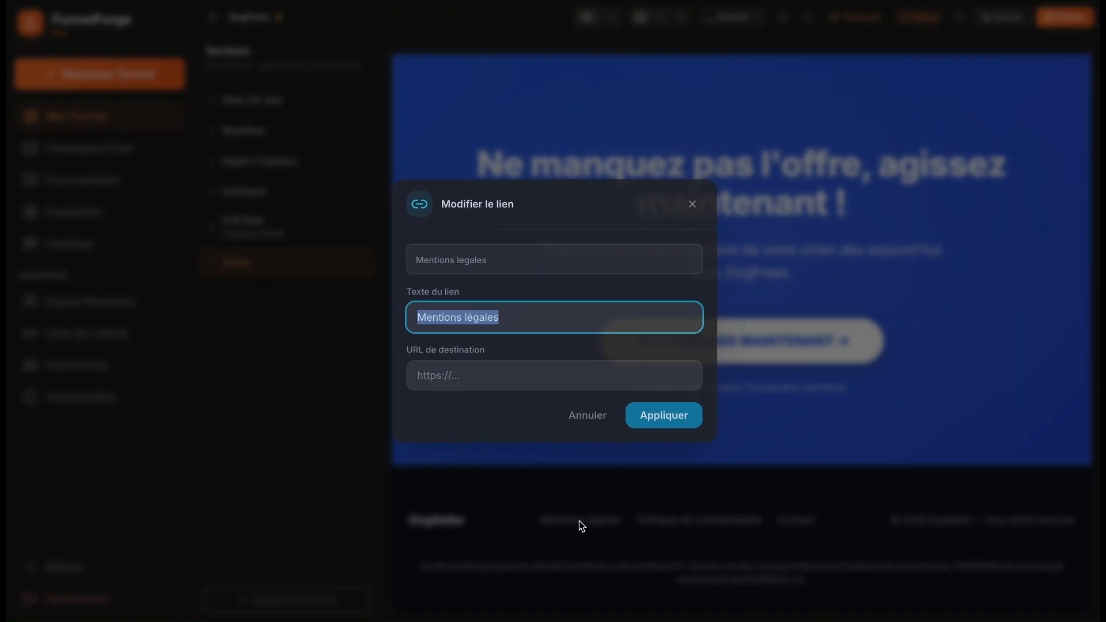
click(691, 204)
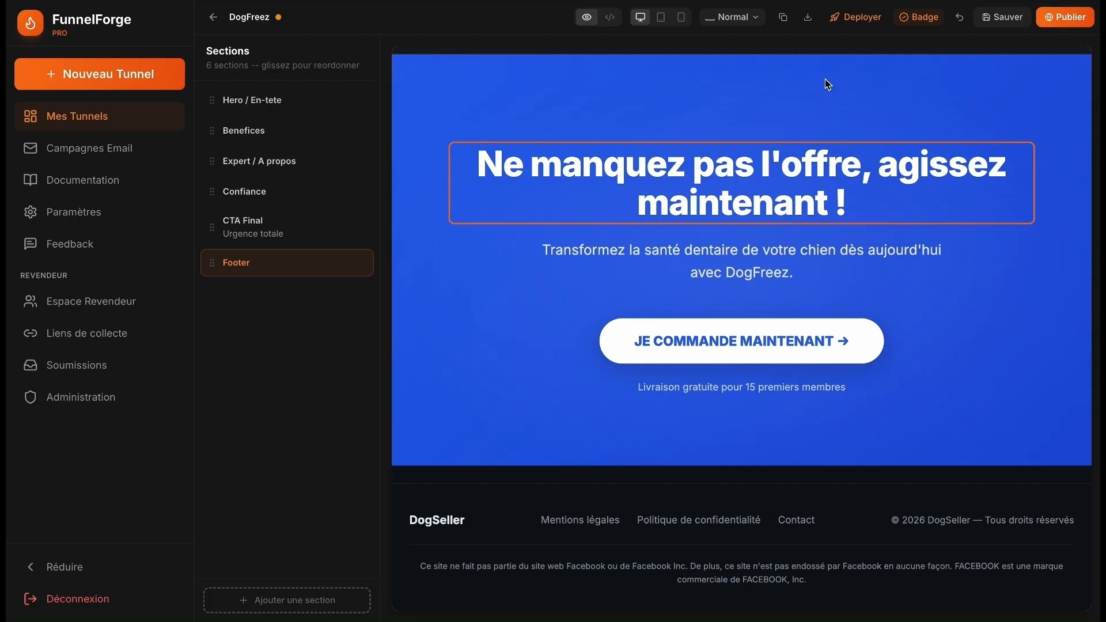
click(1003, 15)
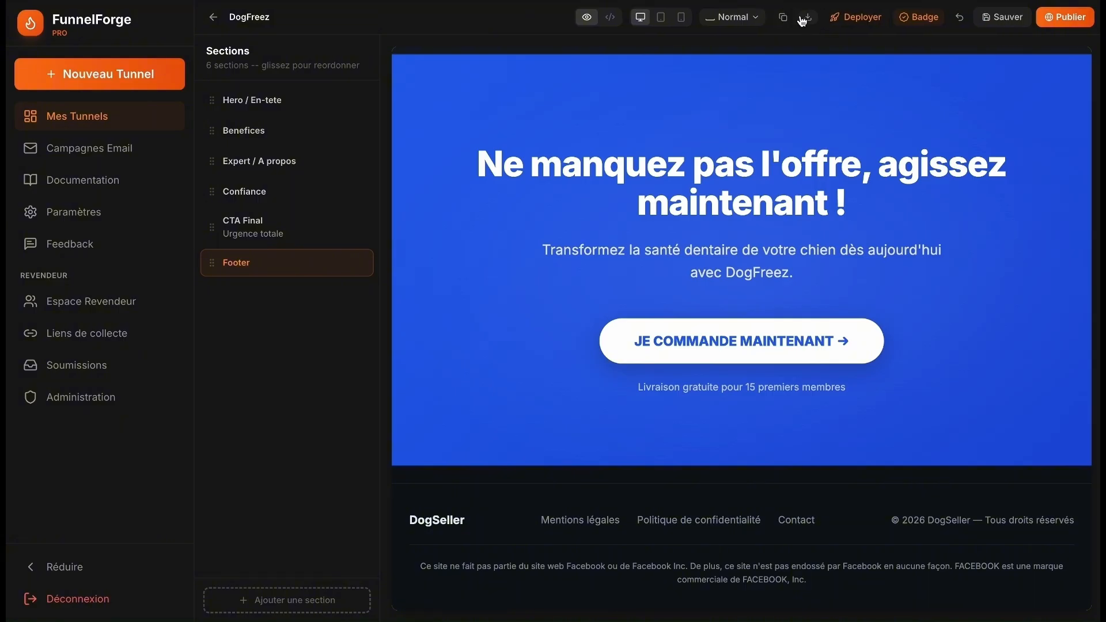
- Deploy the funnel and open the FunnelForge template on Systeme.io
click(857, 22)
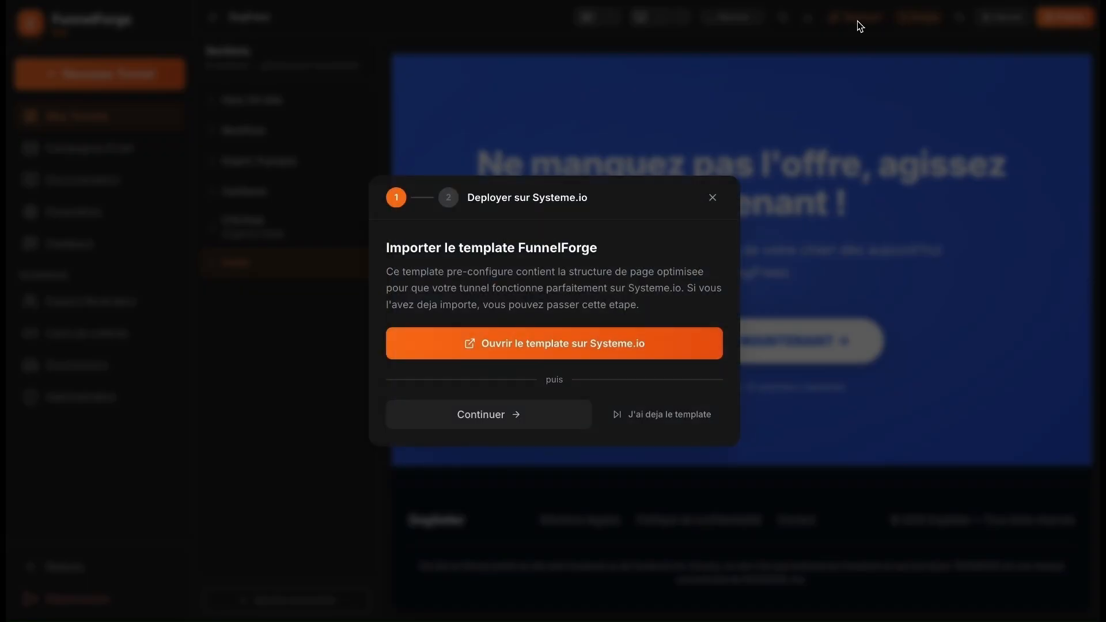
click(597, 347)
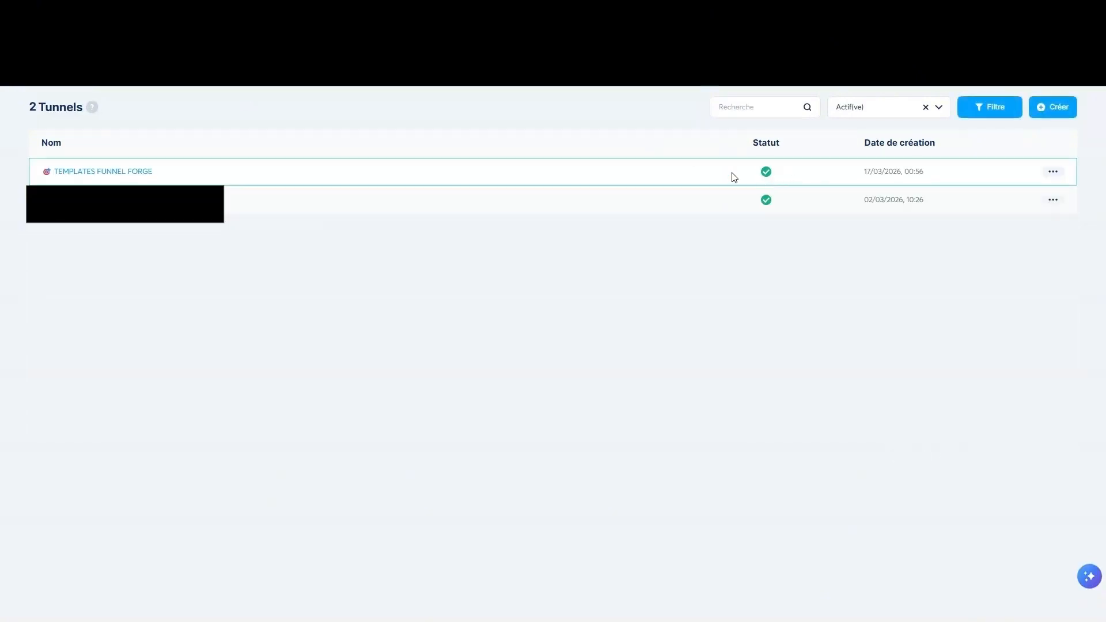
- Open the TEMPLATES FUNNEL FORGE sales page in Systeme.io's editor and copy FunnelForge's HTML code
click(131, 172)
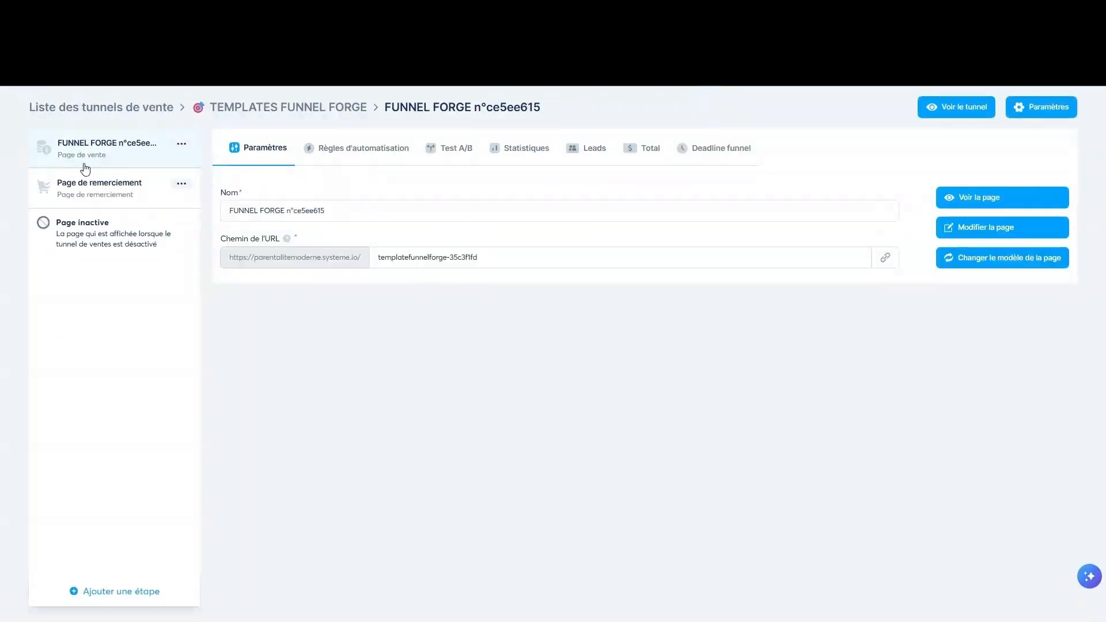
click(985, 227)
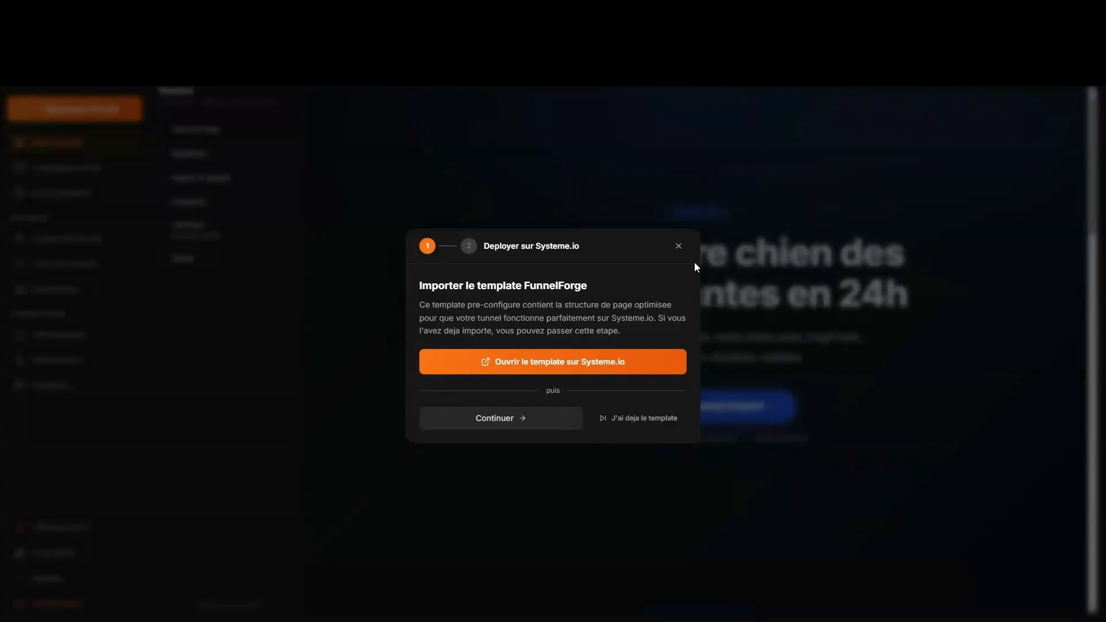
click(529, 419)
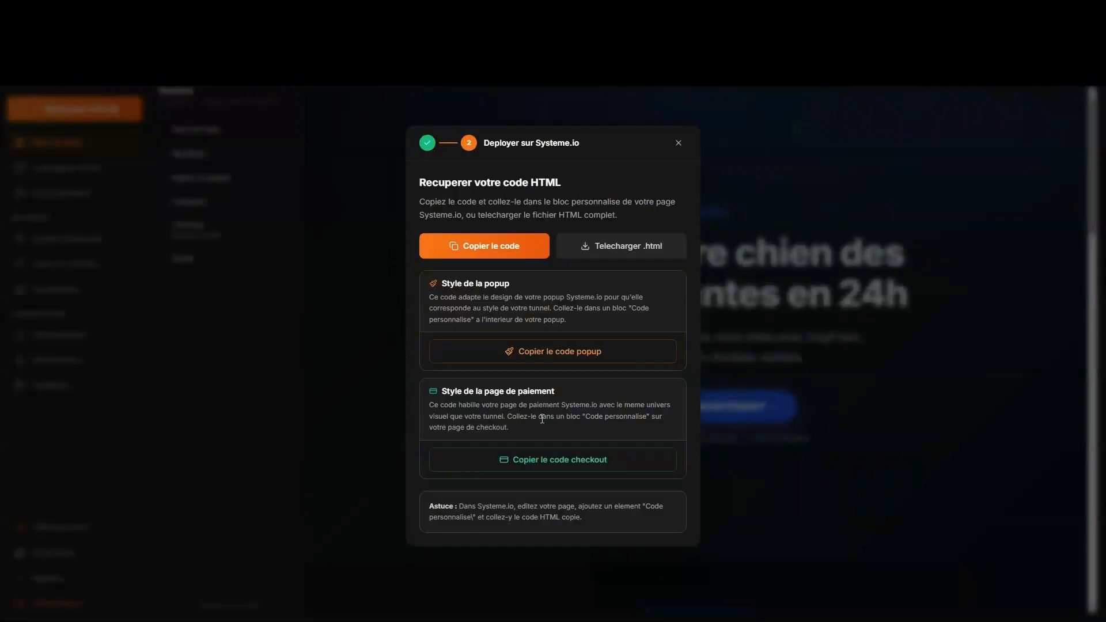
click(494, 249)
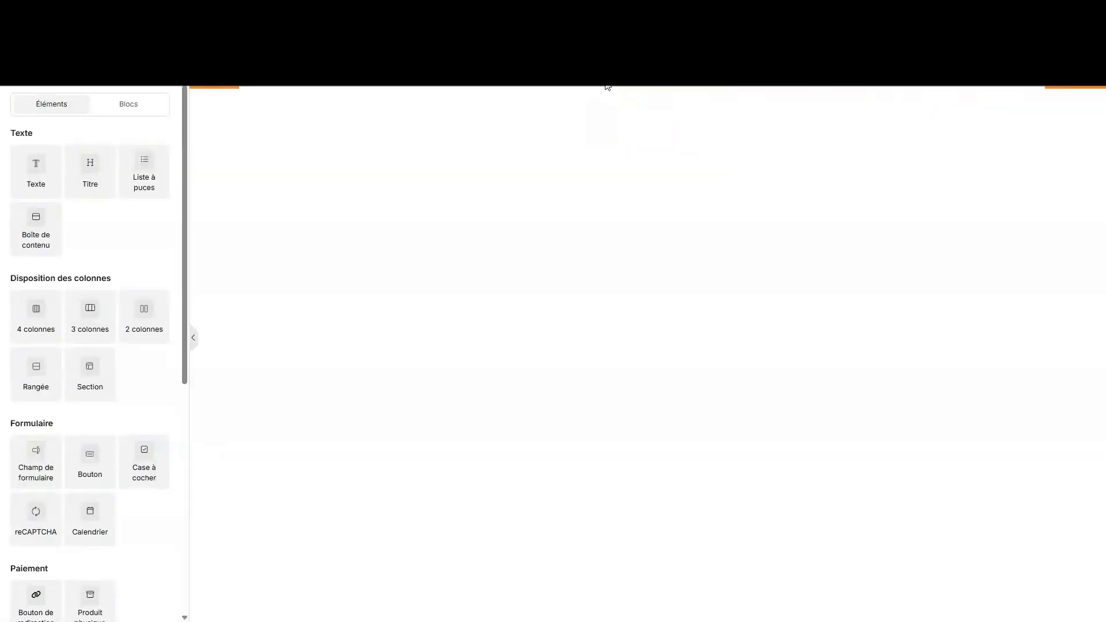
- Replace the page's custom HTML block code with the copied FunnelForge HTML and save it
click(622, 86)
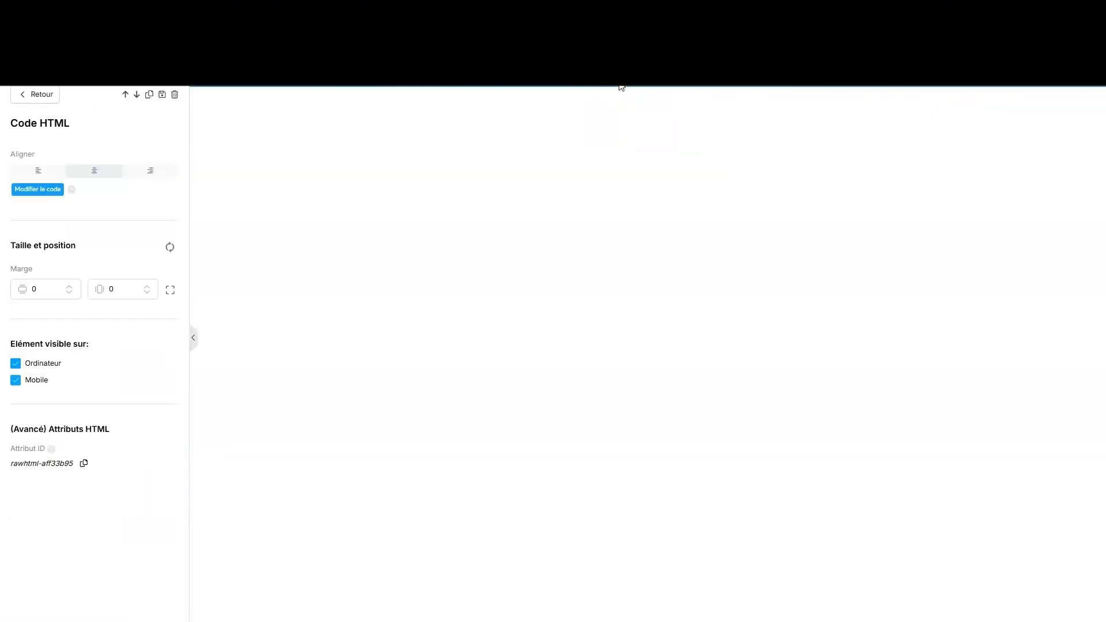
click(45, 190)
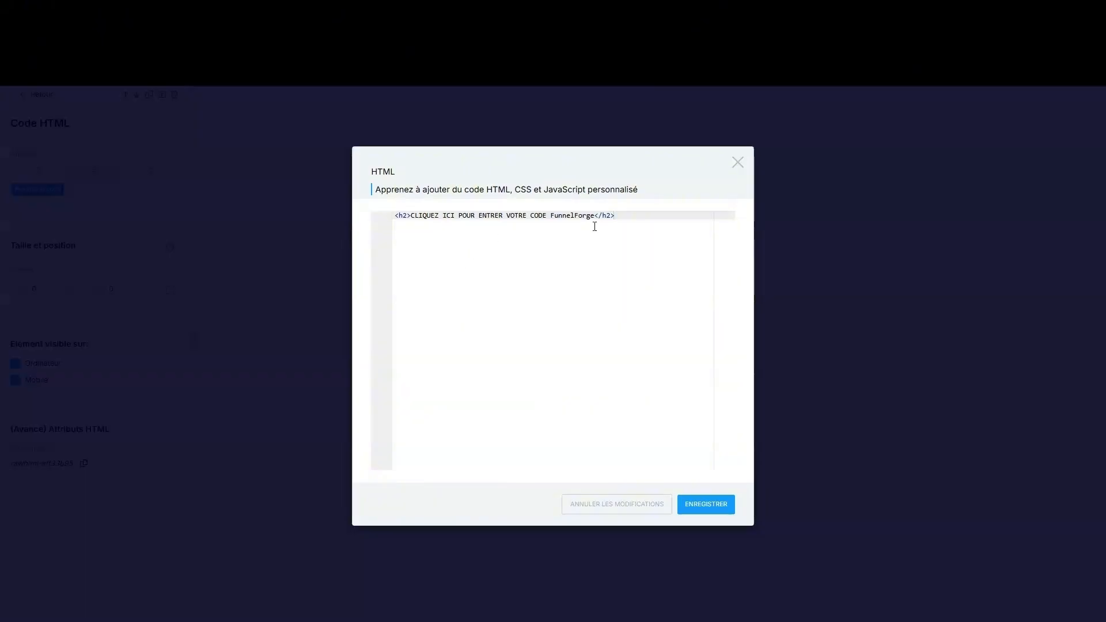
key(ctrl+a)
key(ctrl+v)
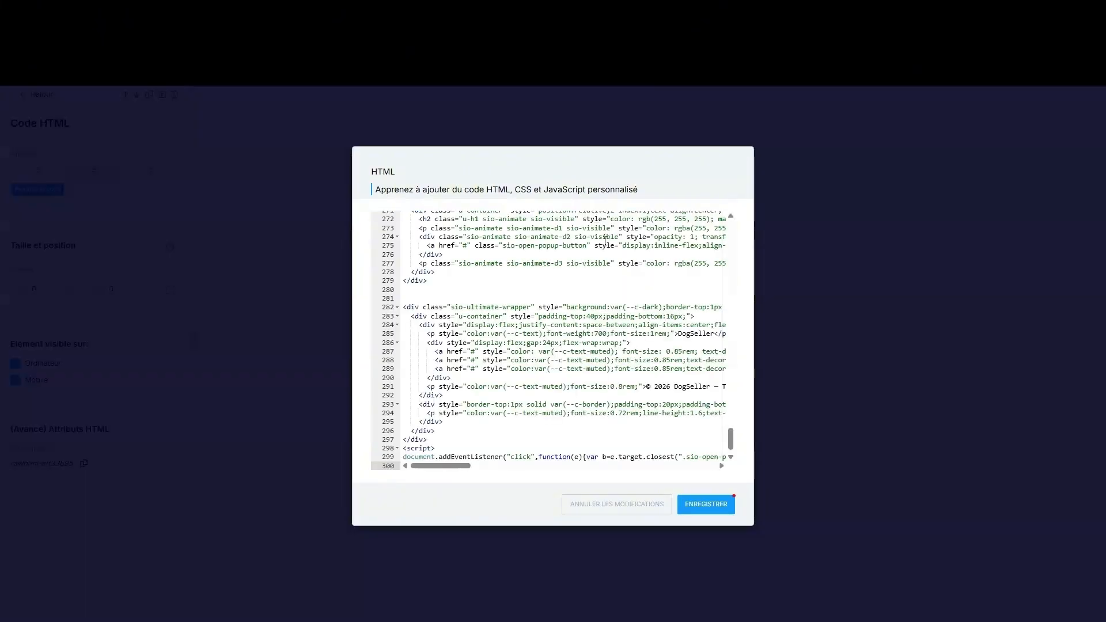
click(706, 504)
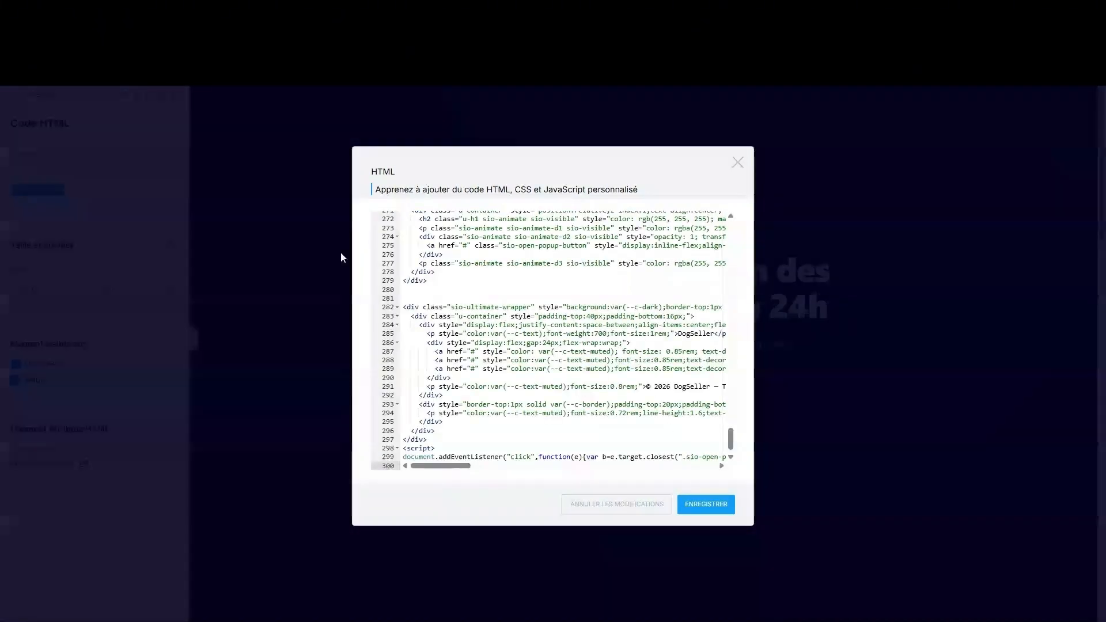
click(341, 253)
click(342, 254)
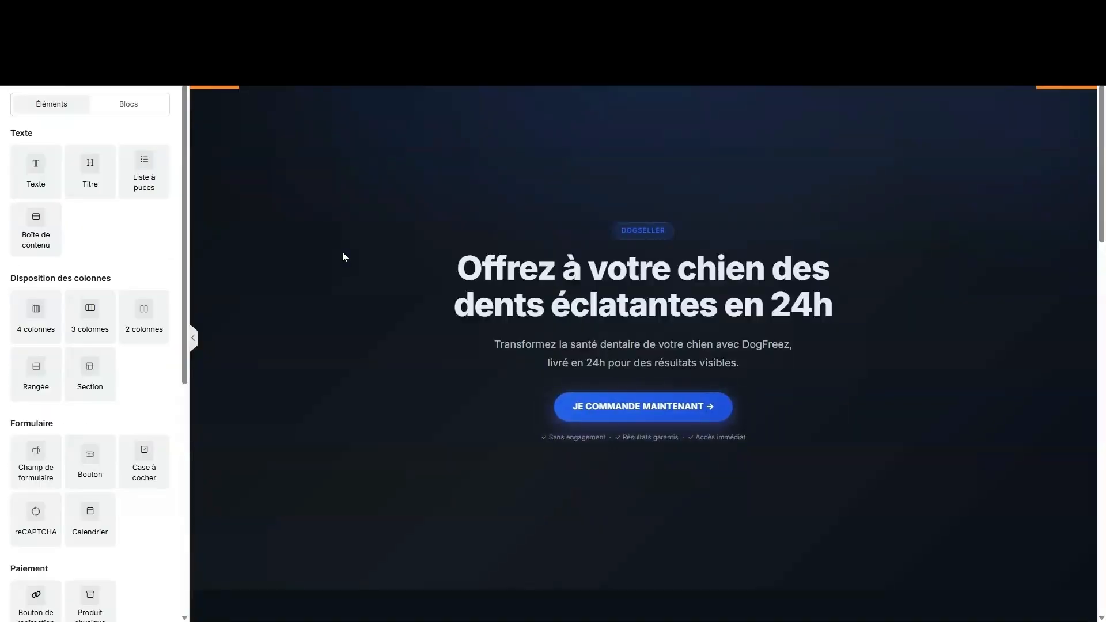
- Test the signup popup twice from the JE COMMANDE MAINTENANT button, then return to the editor
scroll(370, 221, down, 2)
scroll(370, 224, down, 10)
scroll(631, 208, up, 3)
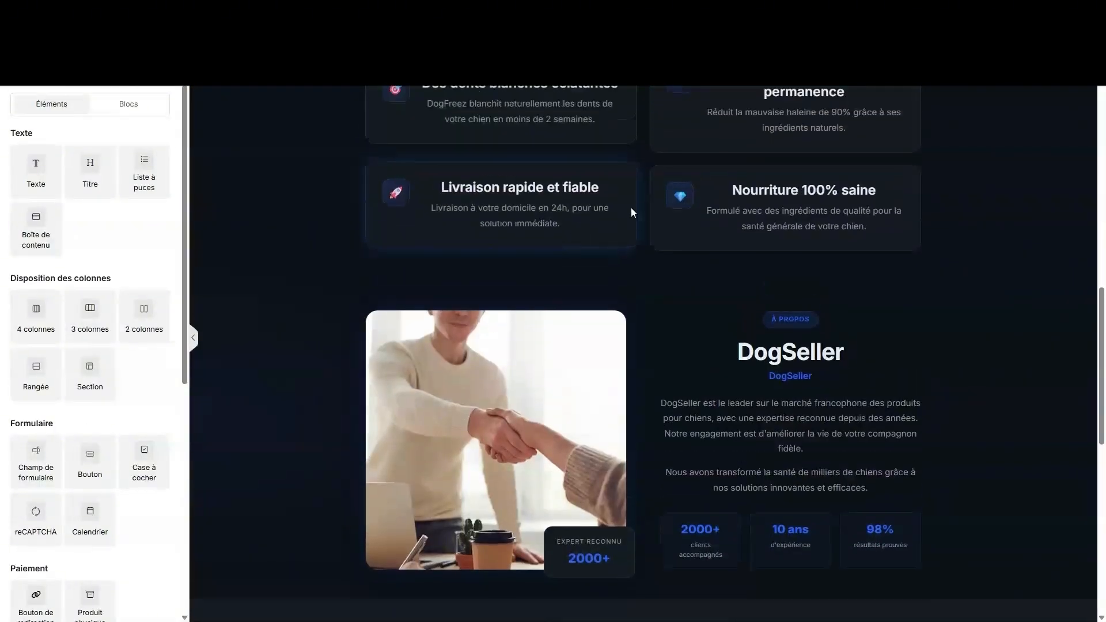
scroll(467, 299, up, 2)
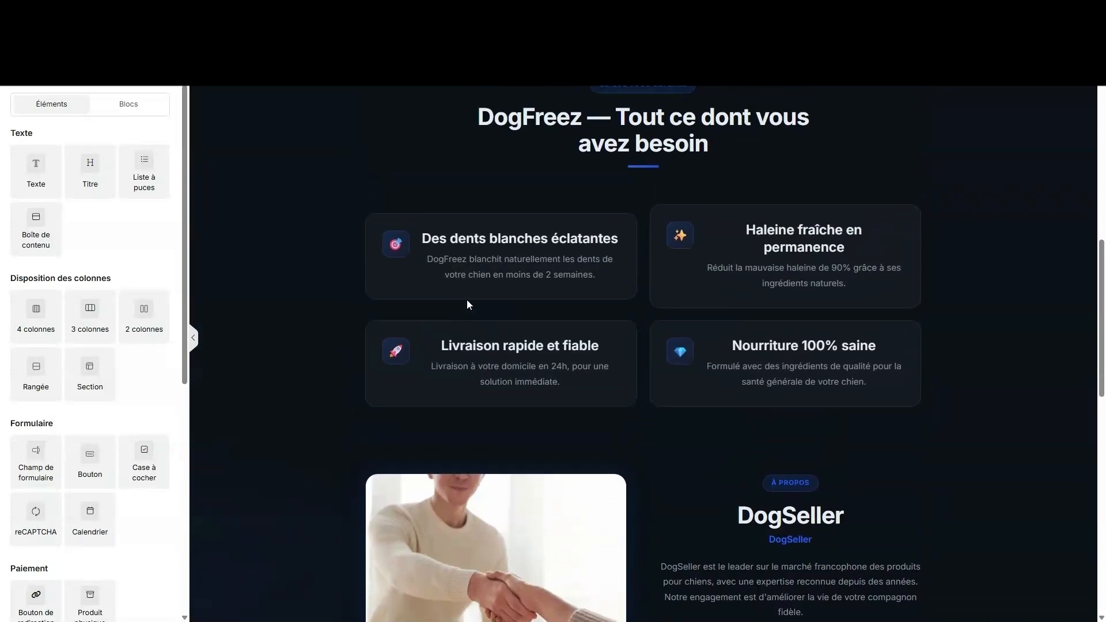
scroll(431, 293, up, 1)
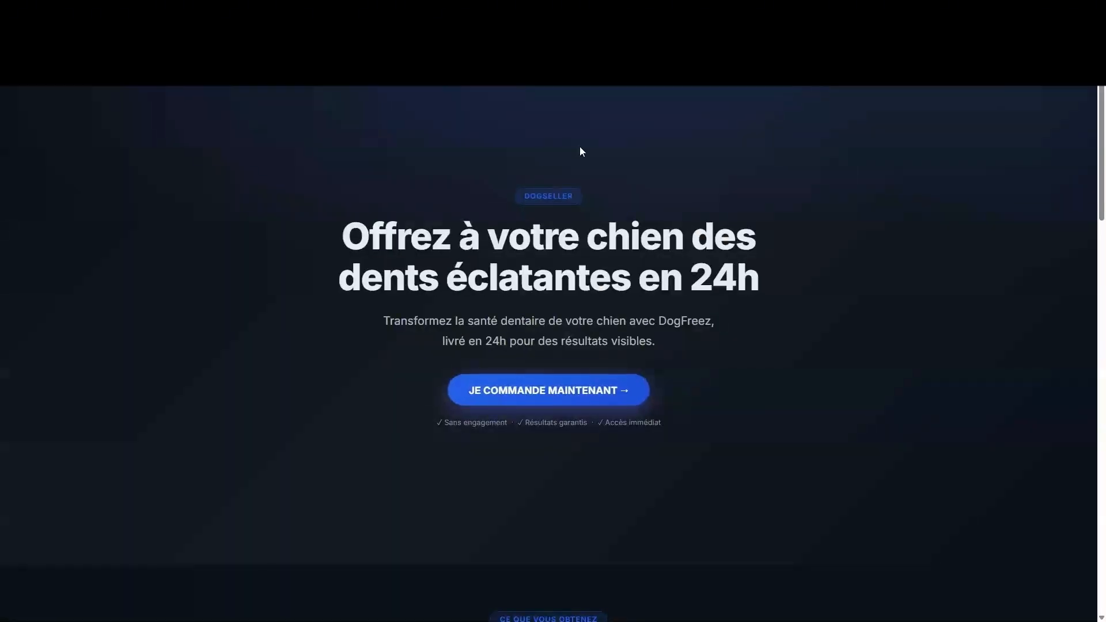
click(511, 385)
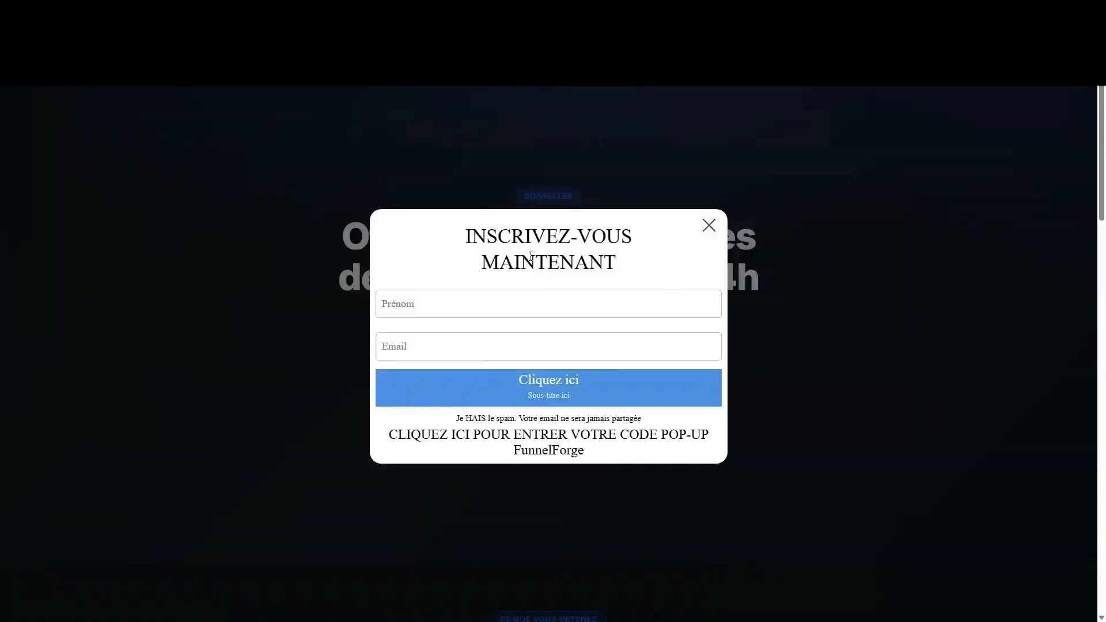
click(709, 225)
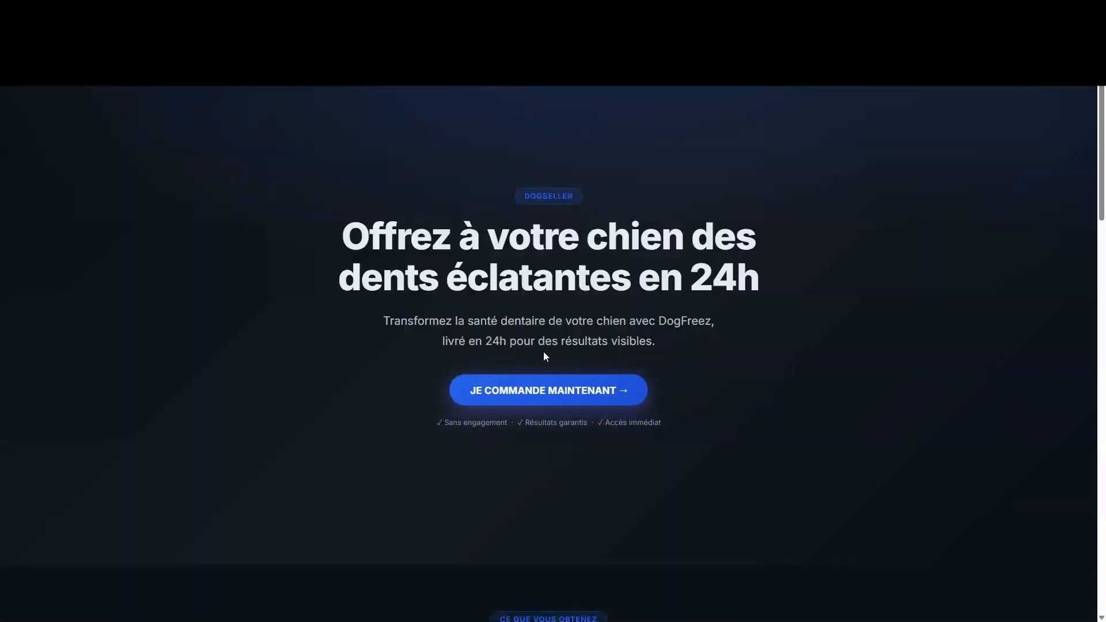
click(597, 387)
click(708, 225)
scroll(489, 215, down, 5)
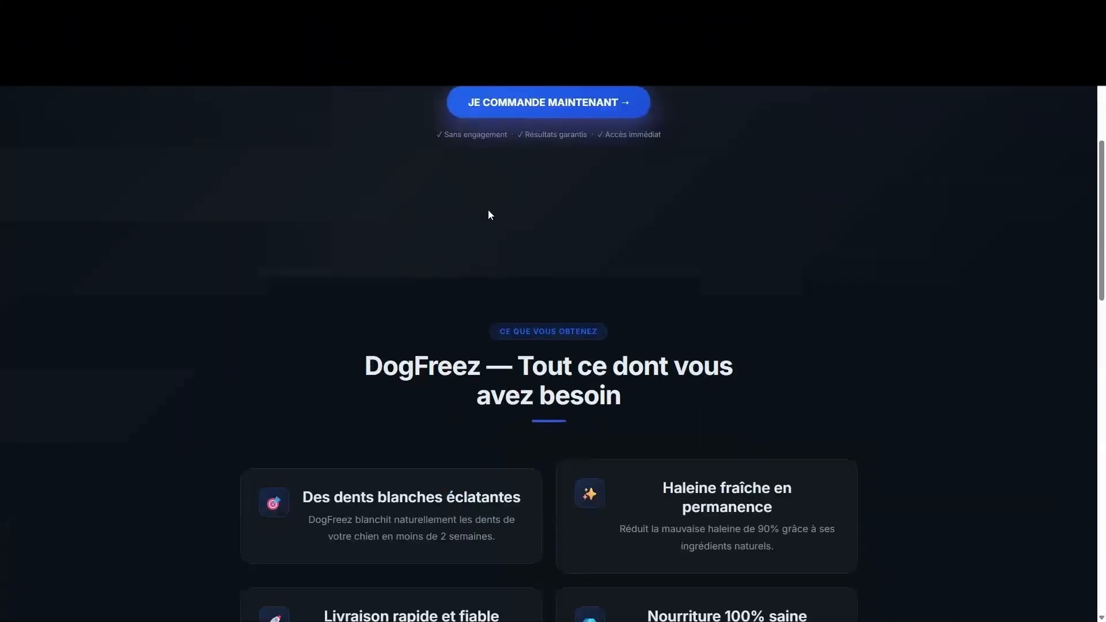
scroll(489, 215, up, 5)
key(ctrl+shift+Tab)
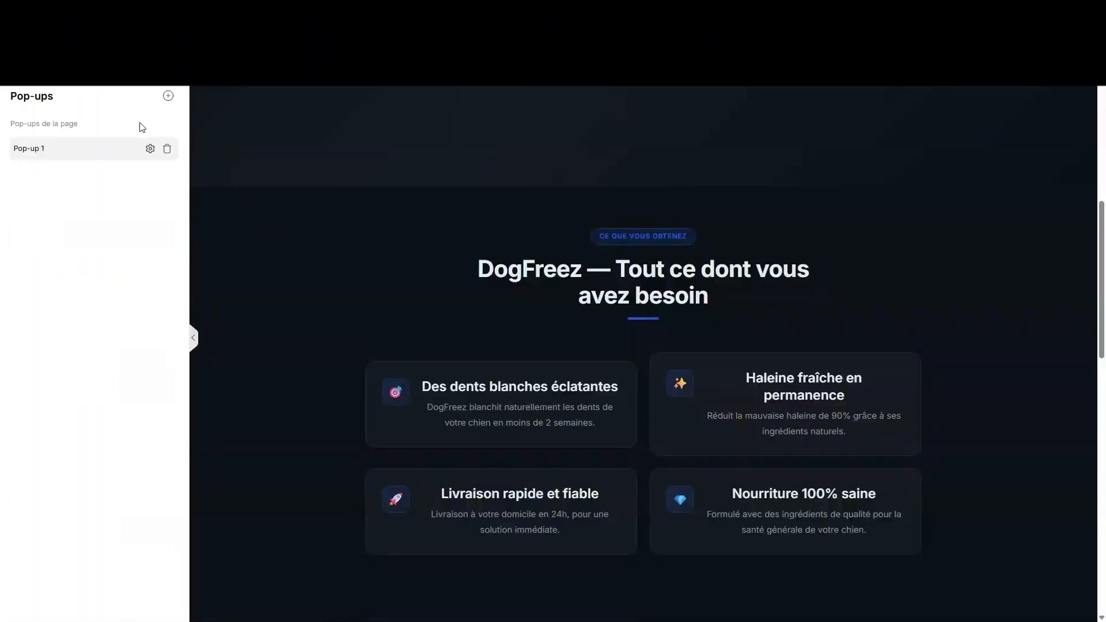
- Replace Pop-up 1's custom HTML block code with FunnelForge's popup styling code and save
click(108, 151)
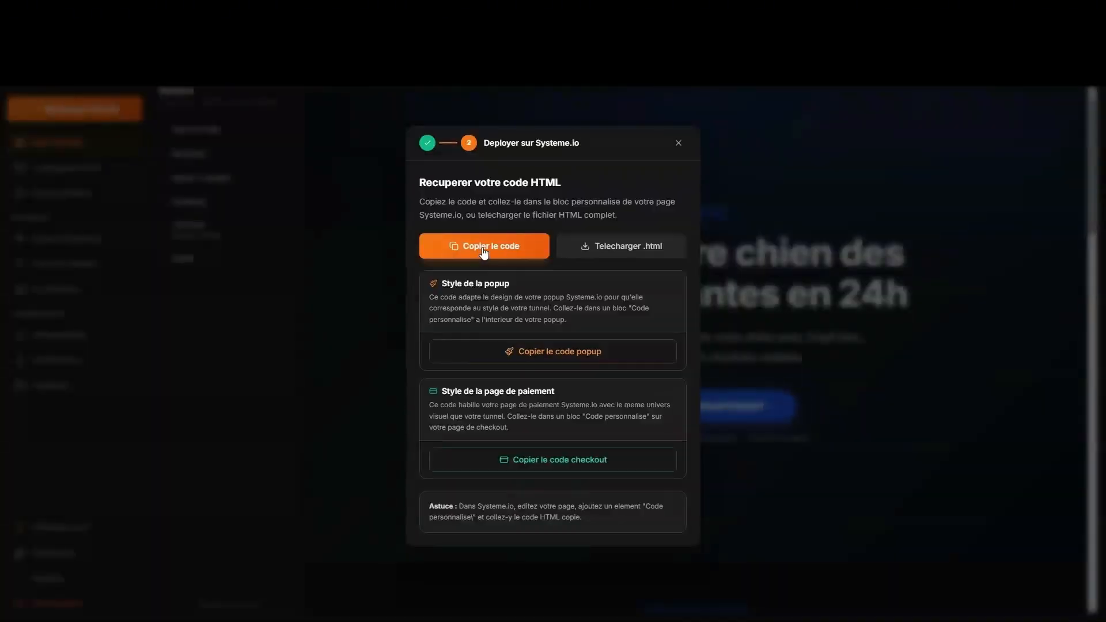
click(558, 356)
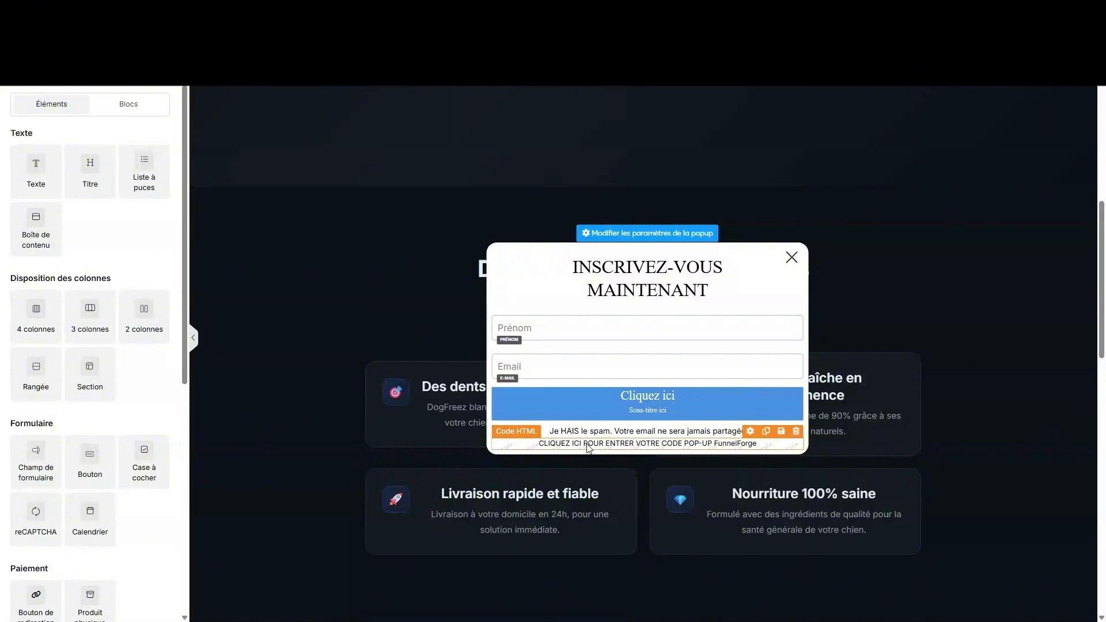
click(588, 446)
click(38, 188)
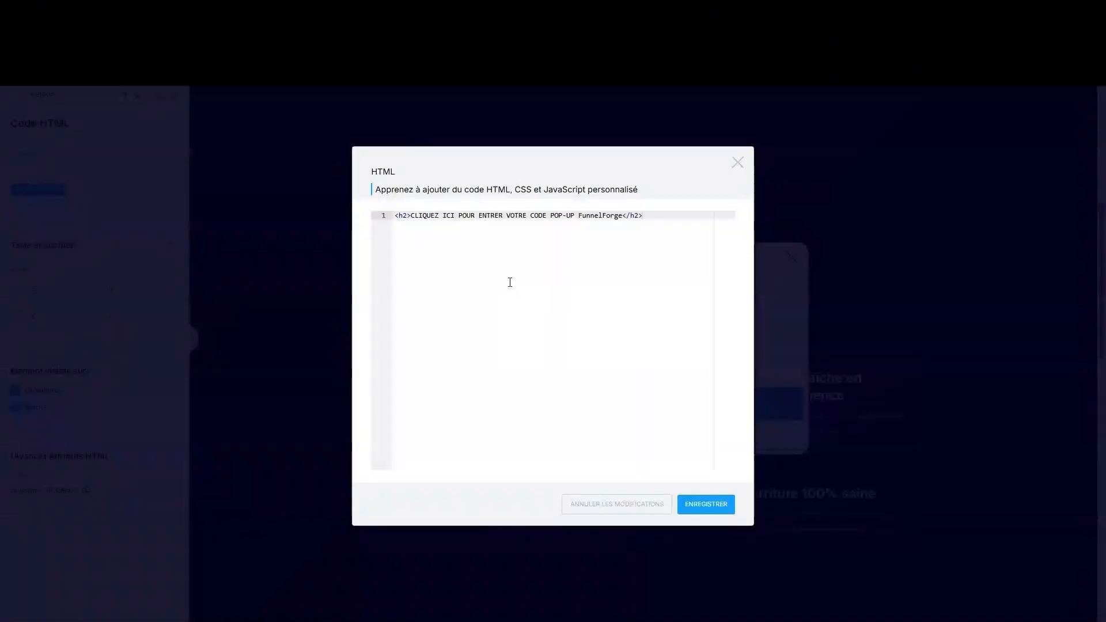
key(ctrl+a)
key(ctrl+v)
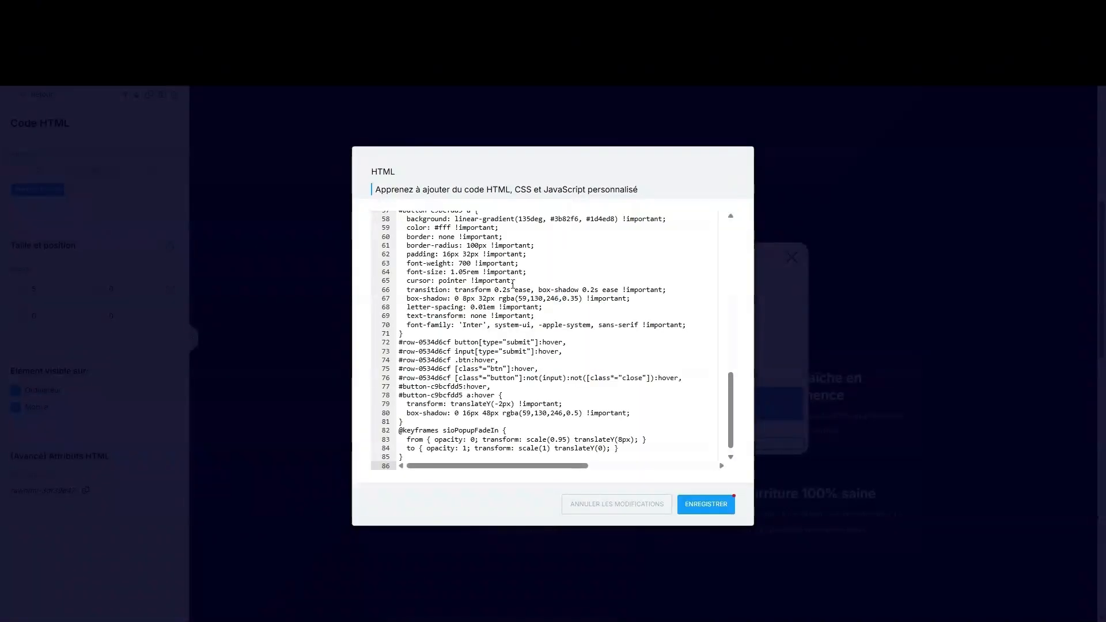
click(707, 513)
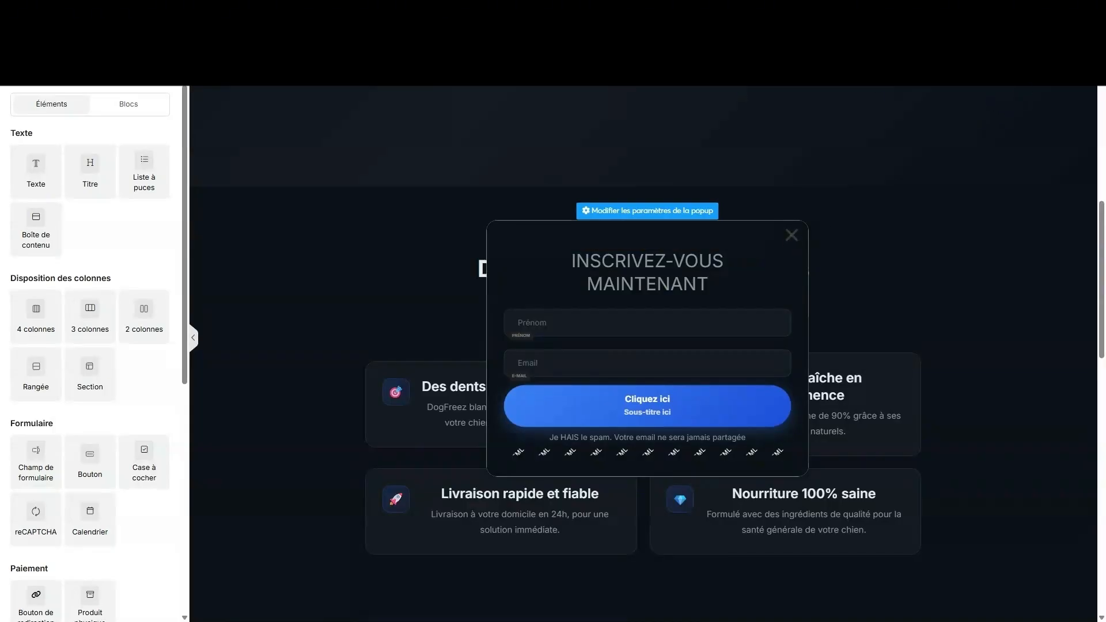
- Reload the live DogFreez page and open the signup popup to confirm its dark styling
key(ctrl+Tab)
key(F5)
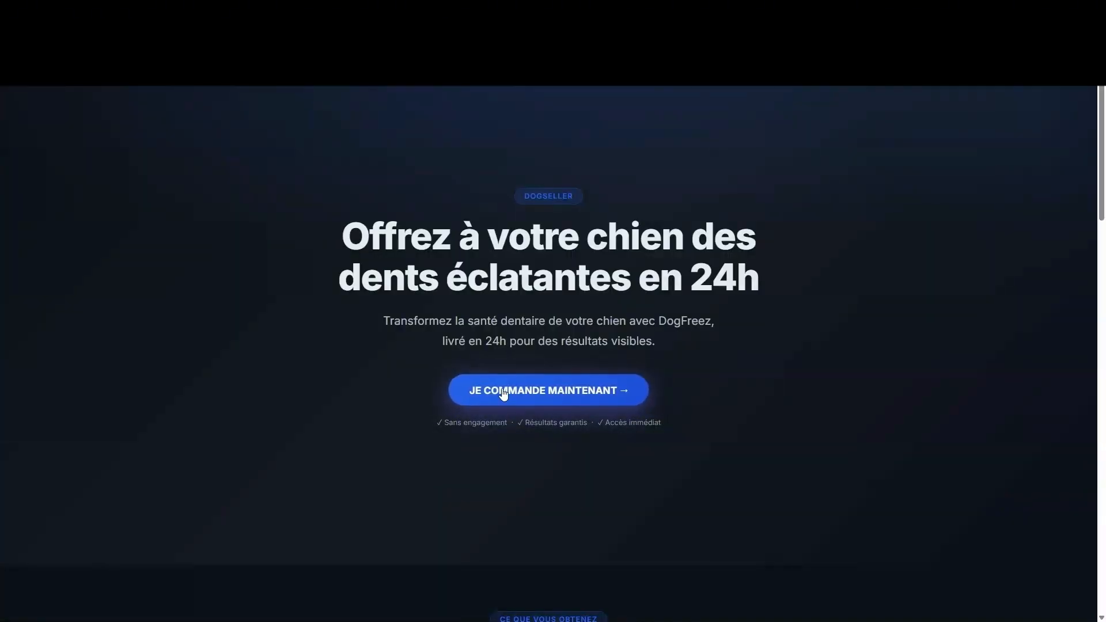
click(508, 391)
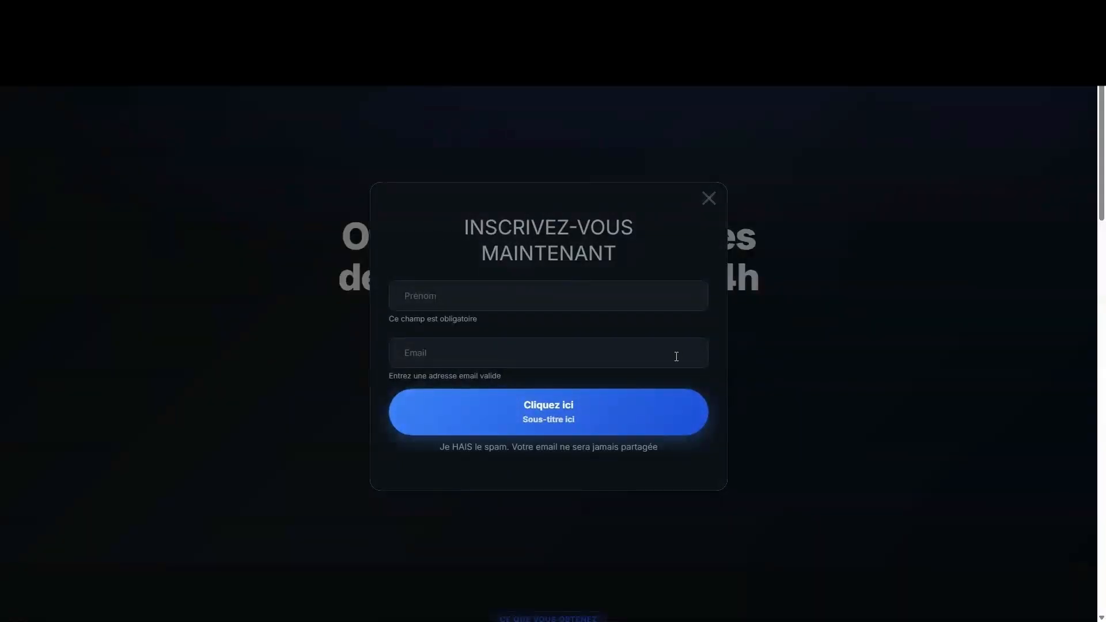
- Inspect the popup's submit button in the editor, then close FunnelForge's deploy dialog
key(ctrl+Tab)
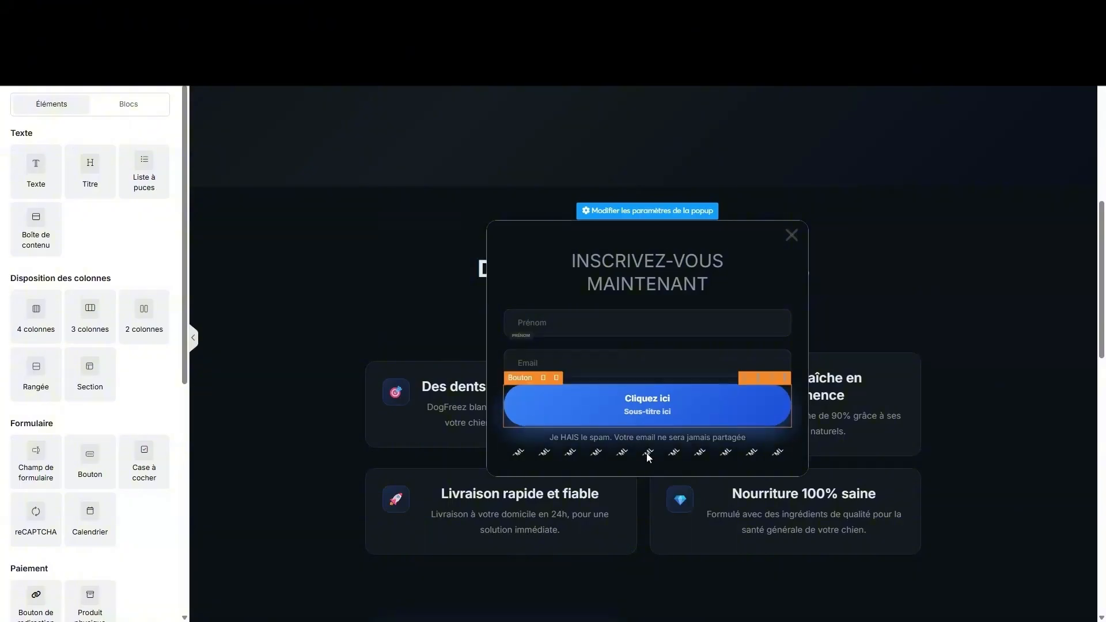
click(606, 398)
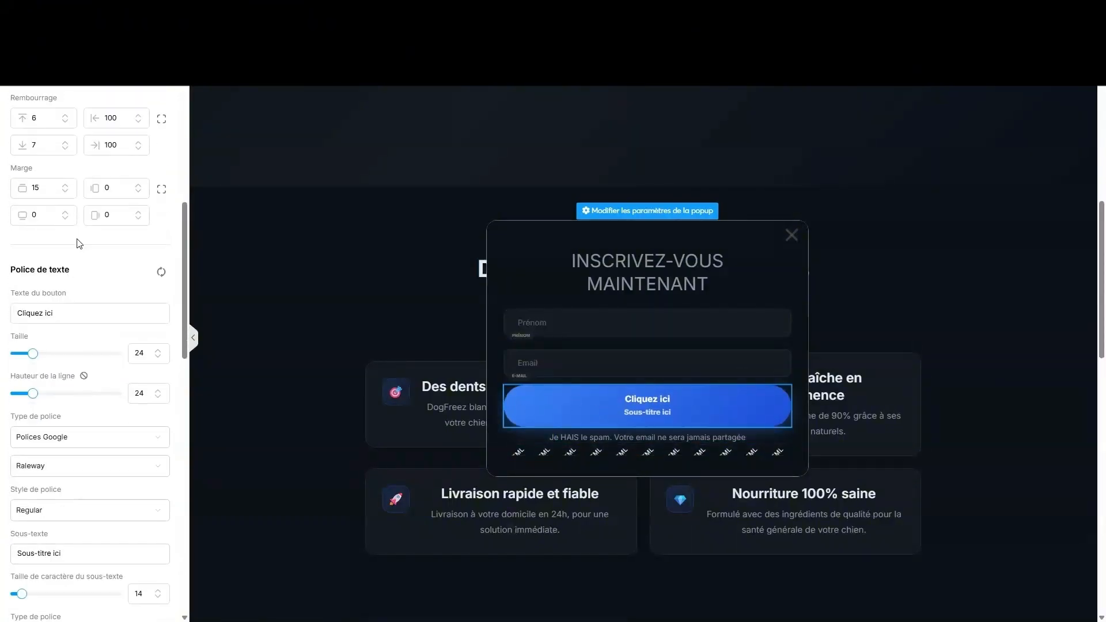
click(442, 203)
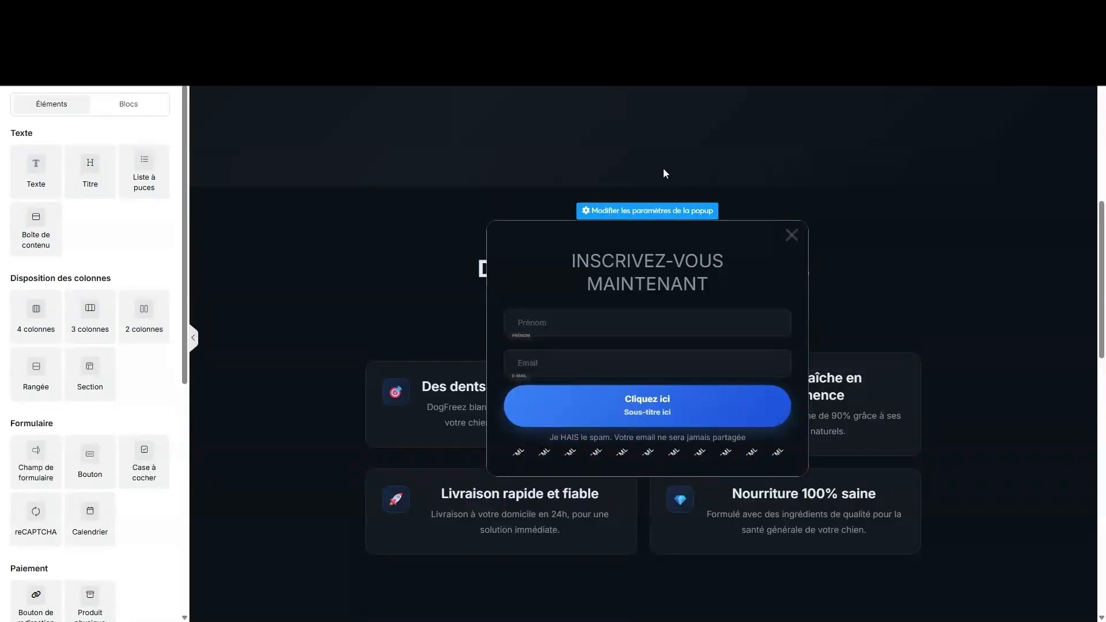
key(ctrl+Tab)
click(711, 137)
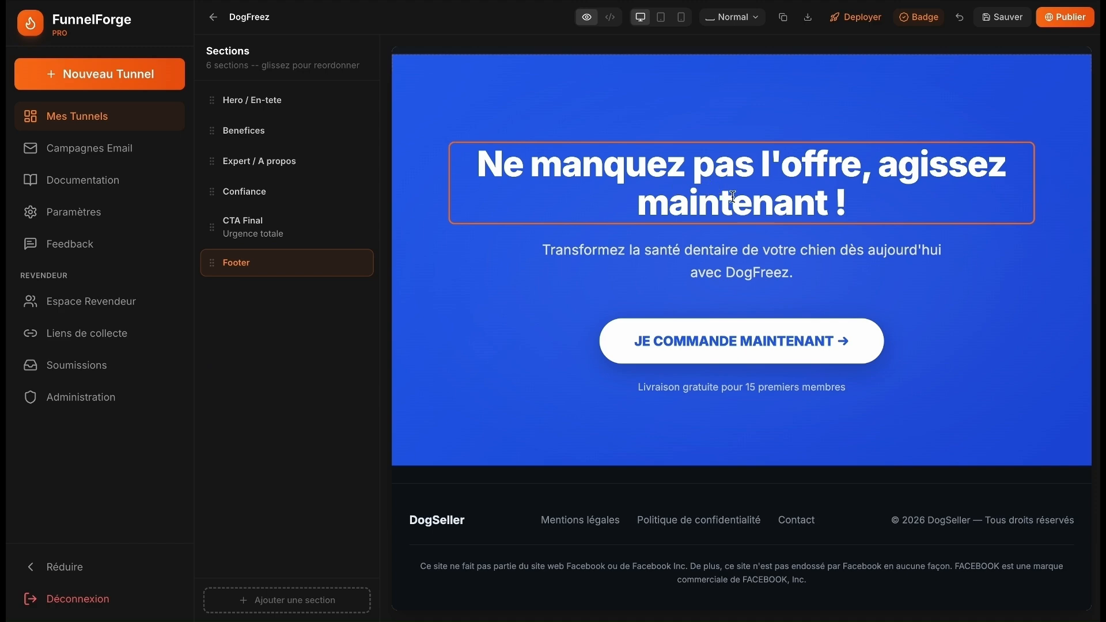
- Open the image funnel and delete its Page de capture and Page de remerciement steps
scroll(732, 195, up, 10)
scroll(731, 195, down, 1)
click(566, 264)
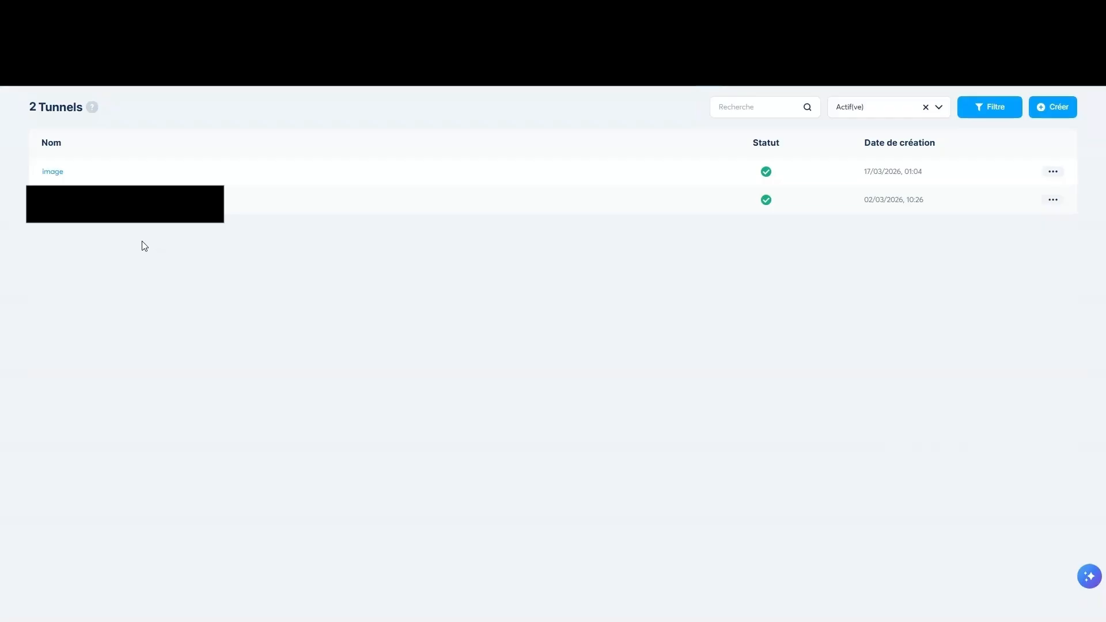
click(58, 176)
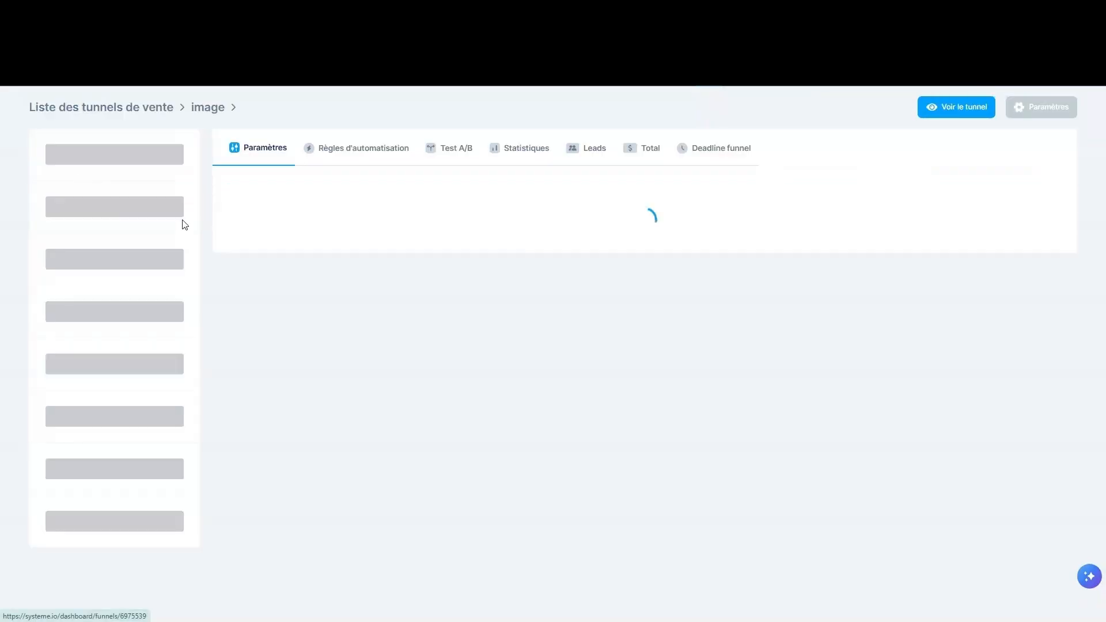
click(181, 147)
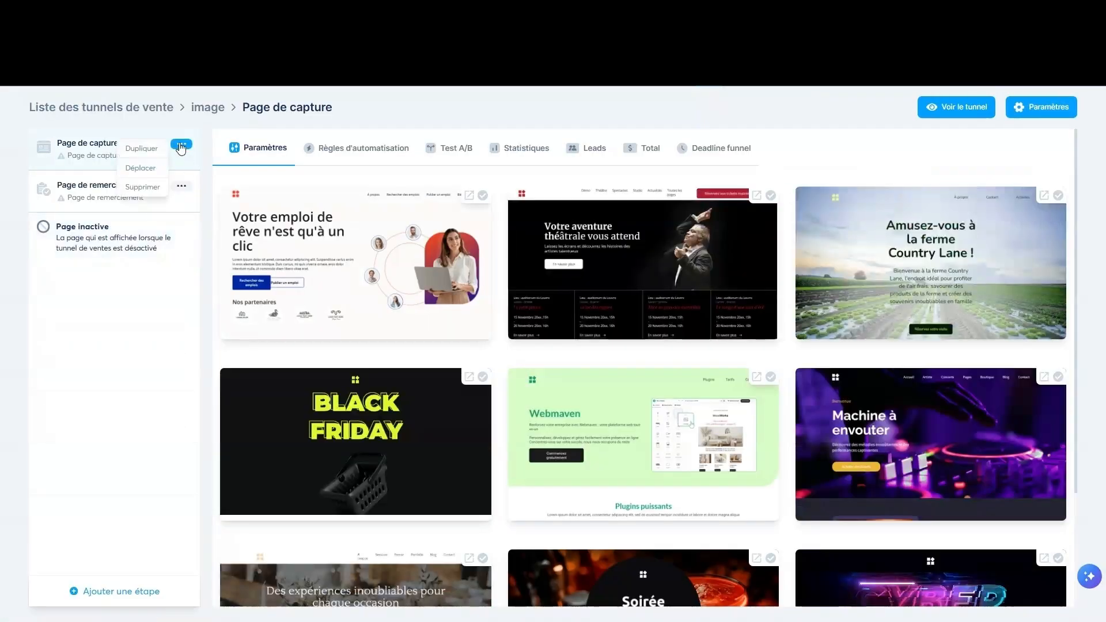
click(139, 192)
click(631, 371)
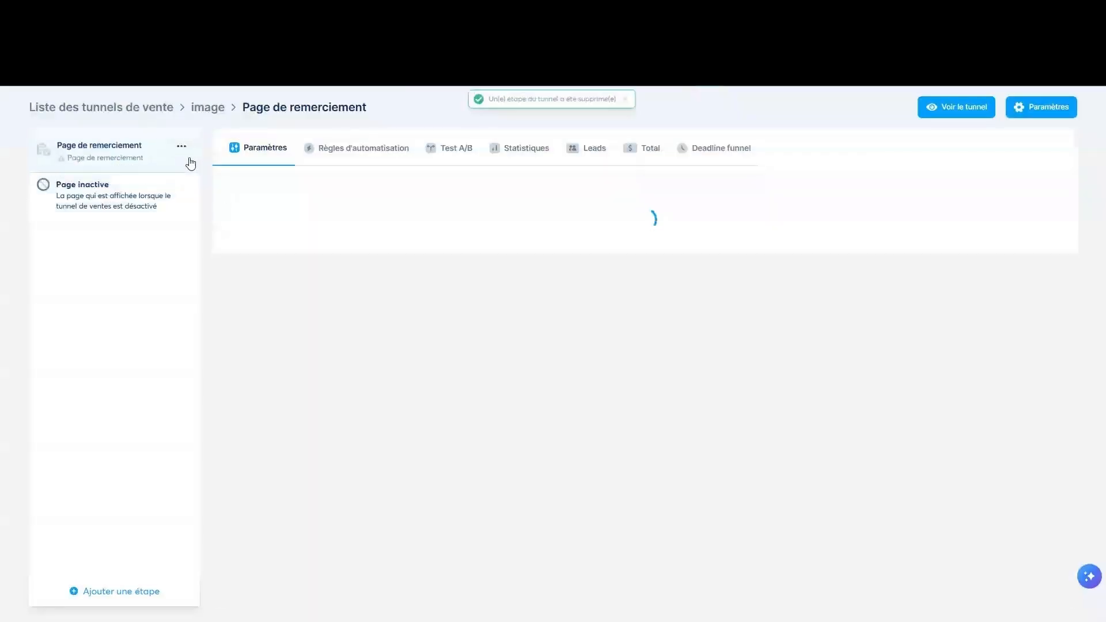
click(181, 144)
click(152, 190)
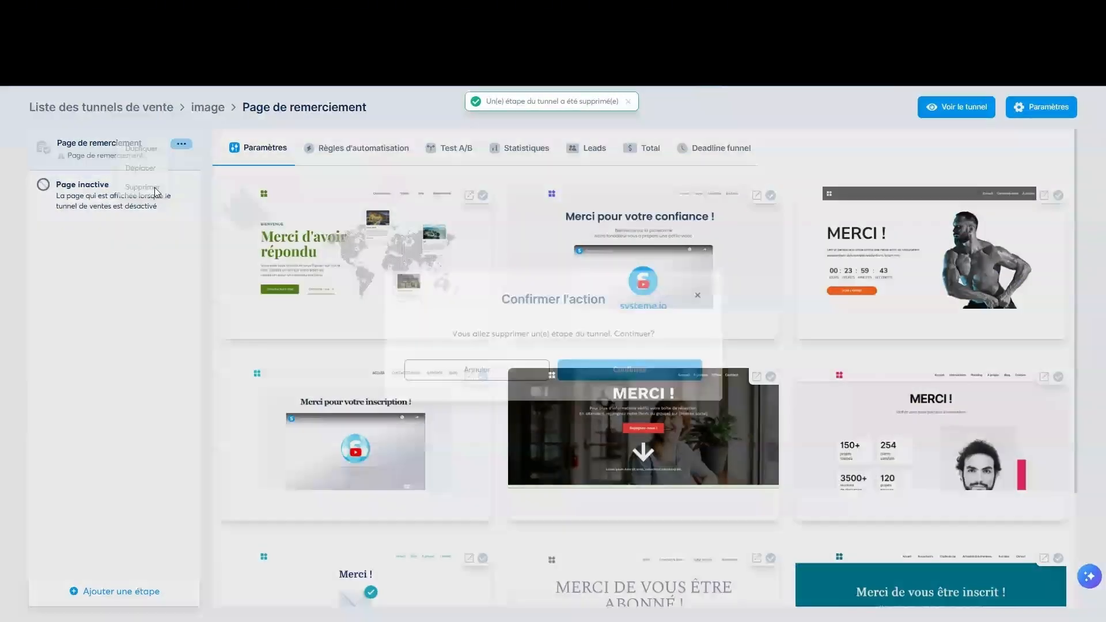
click(639, 370)
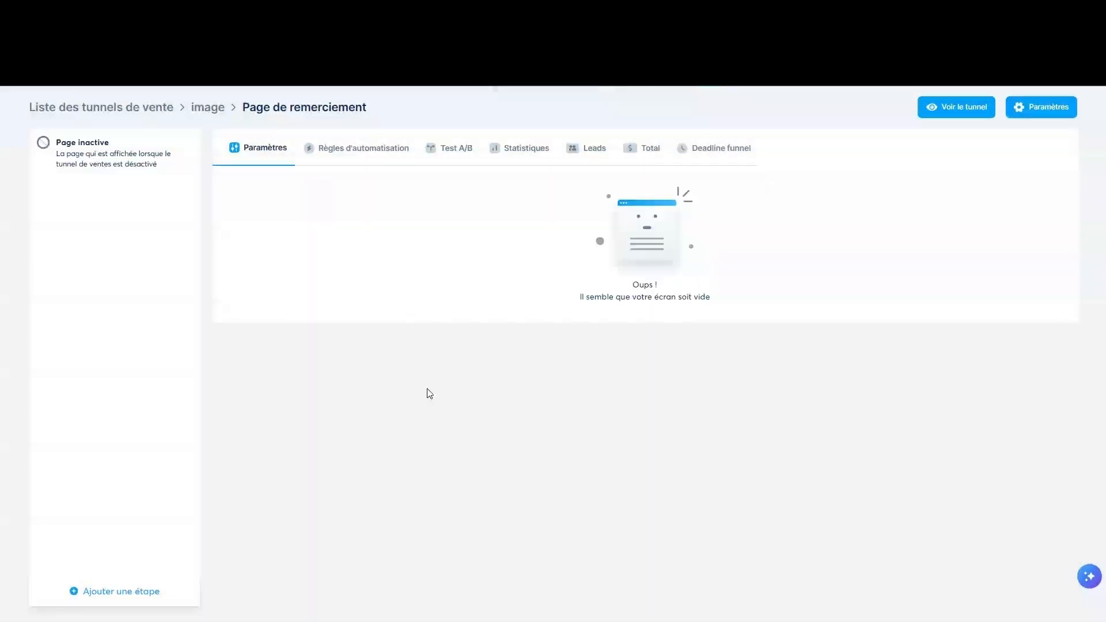
- Add a blank Page d'information step named 'image' and open its page editor
click(153, 591)
click(497, 317)
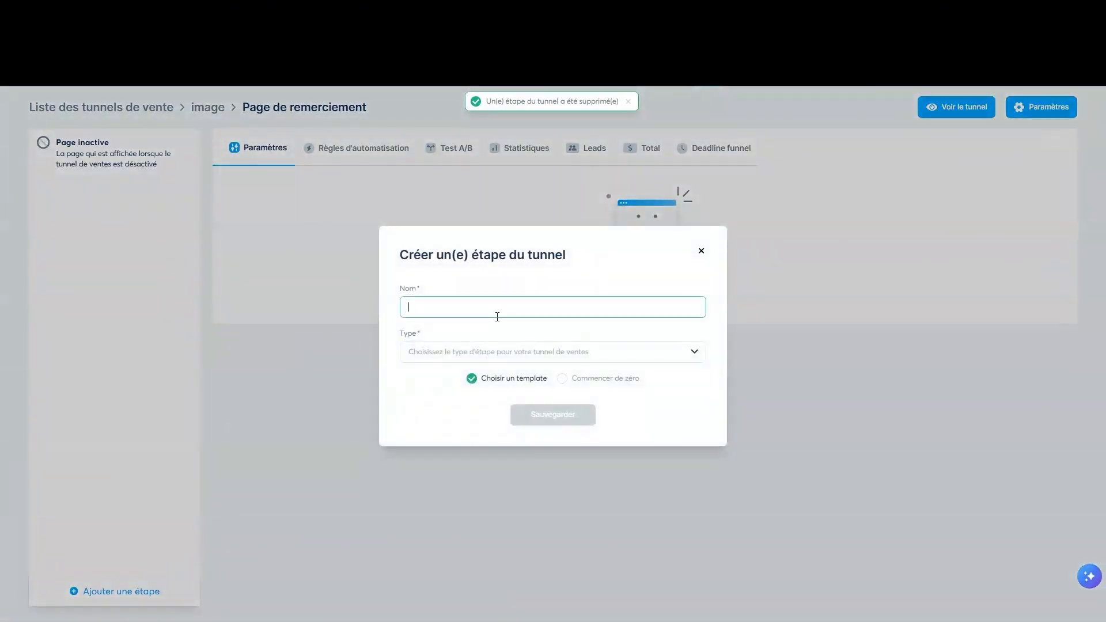
text(image)
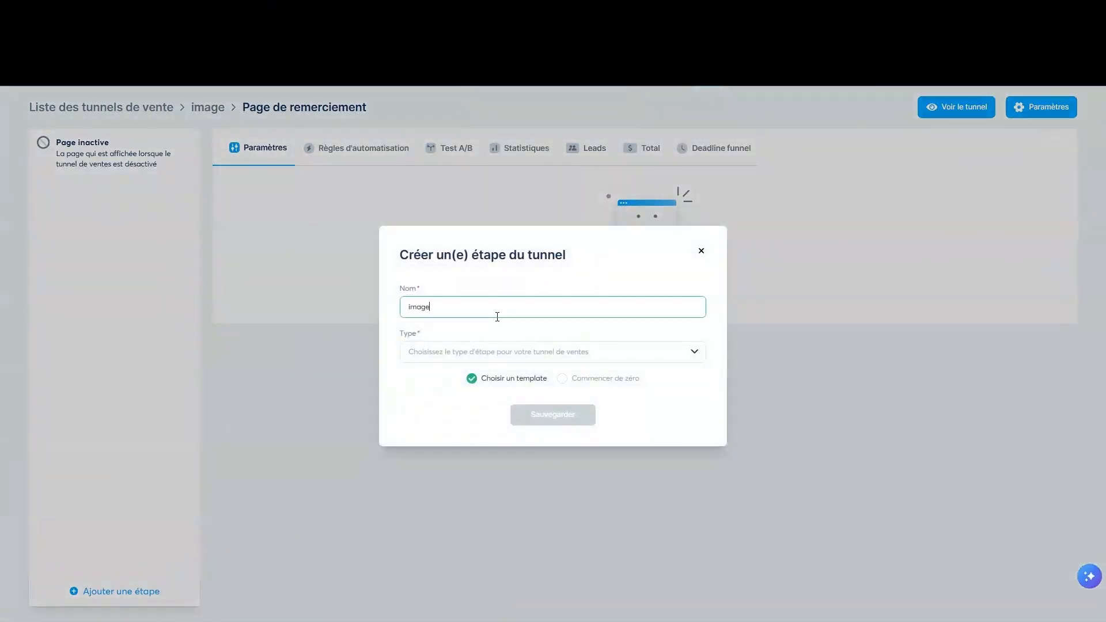
click(537, 358)
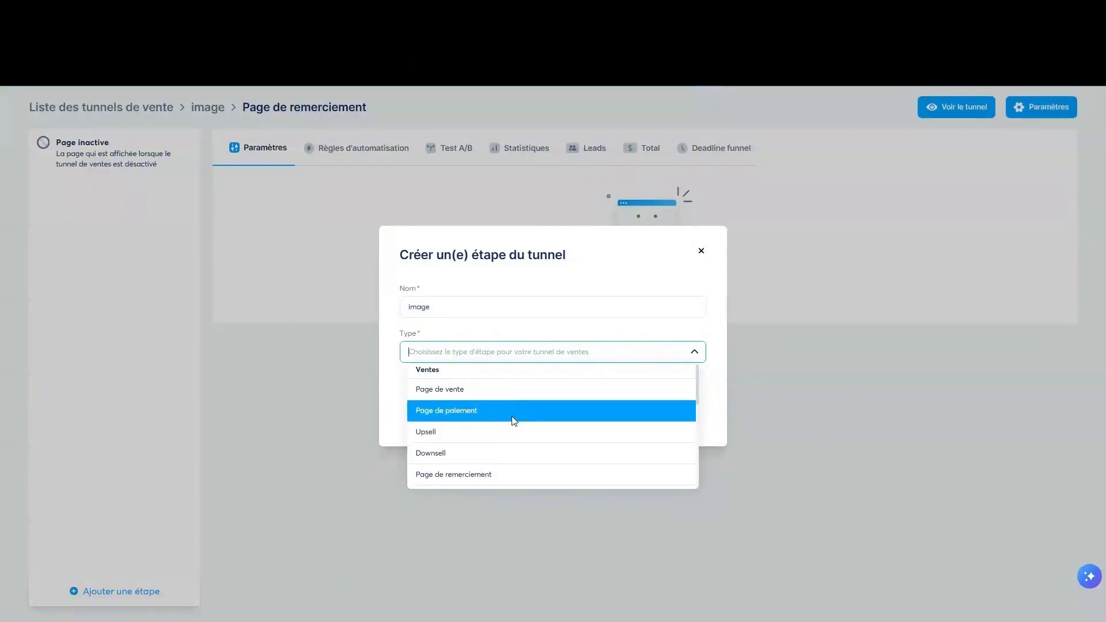
scroll(512, 420, down, 1)
scroll(501, 409, down, 4)
click(484, 385)
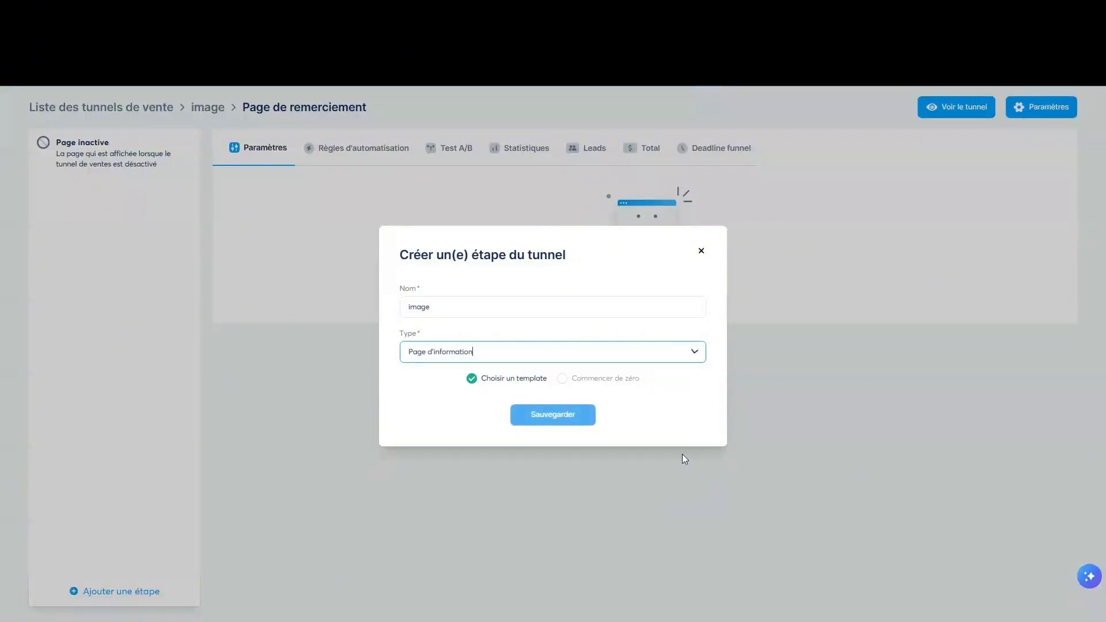
click(574, 382)
click(560, 422)
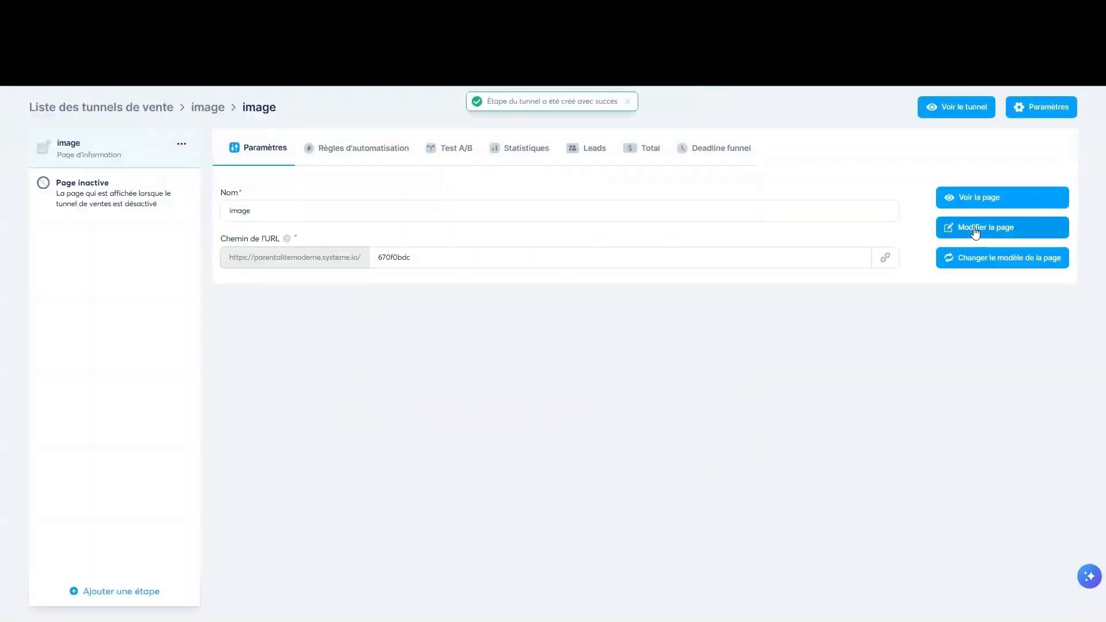
click(950, 226)
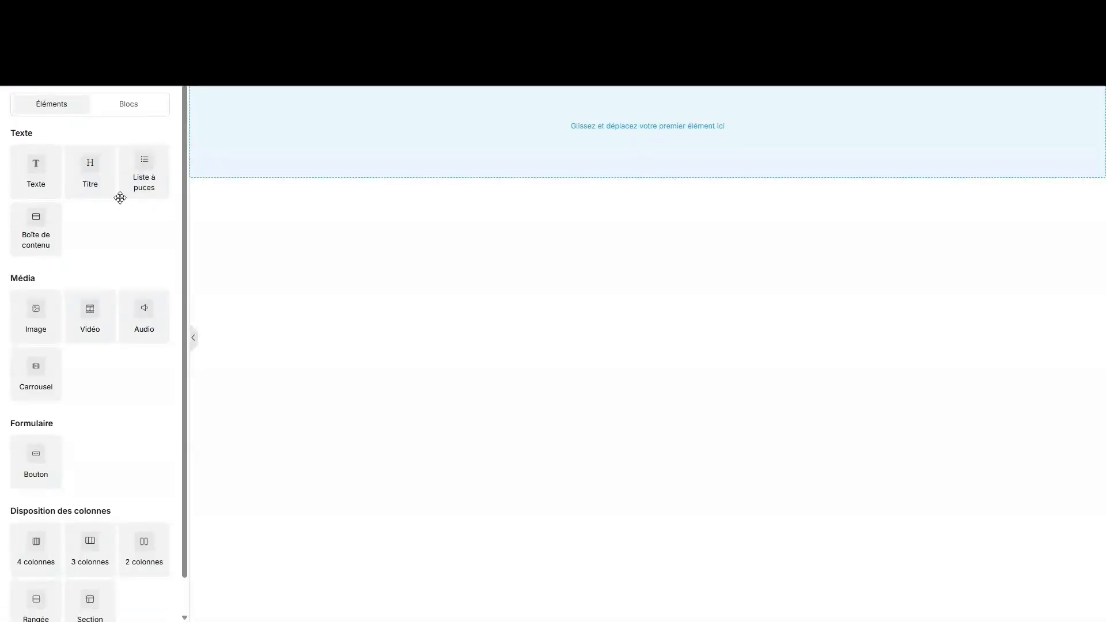
- Add an image element to the empty page and copy the sunset photo's web address
scroll(115, 219, down, 1)
scroll(109, 277, up, 1)
click(39, 314)
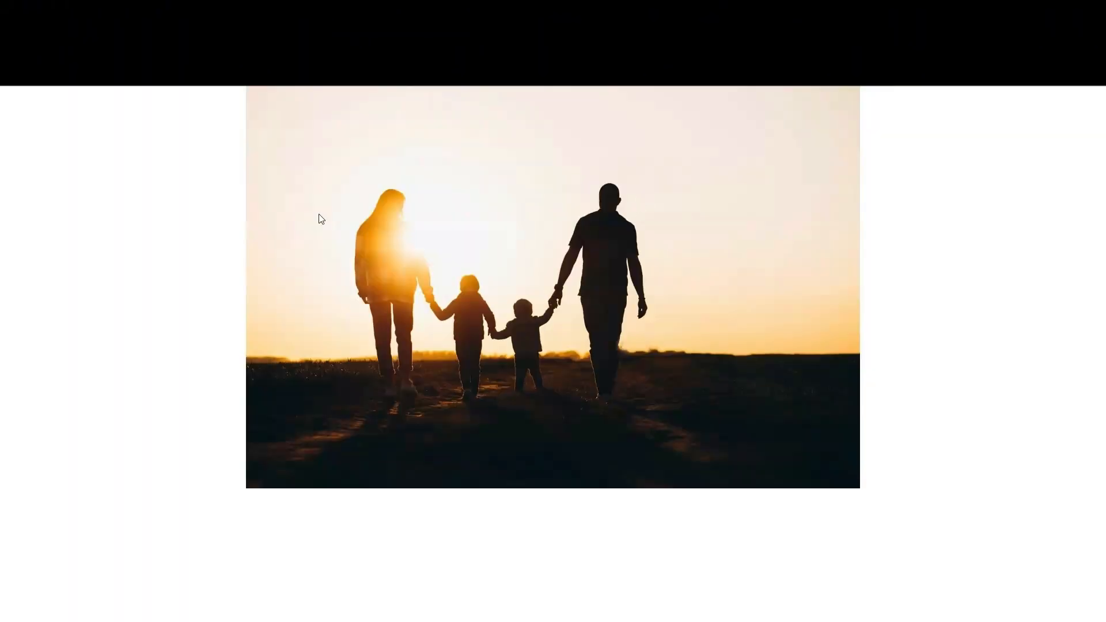
right_click(467, 204)
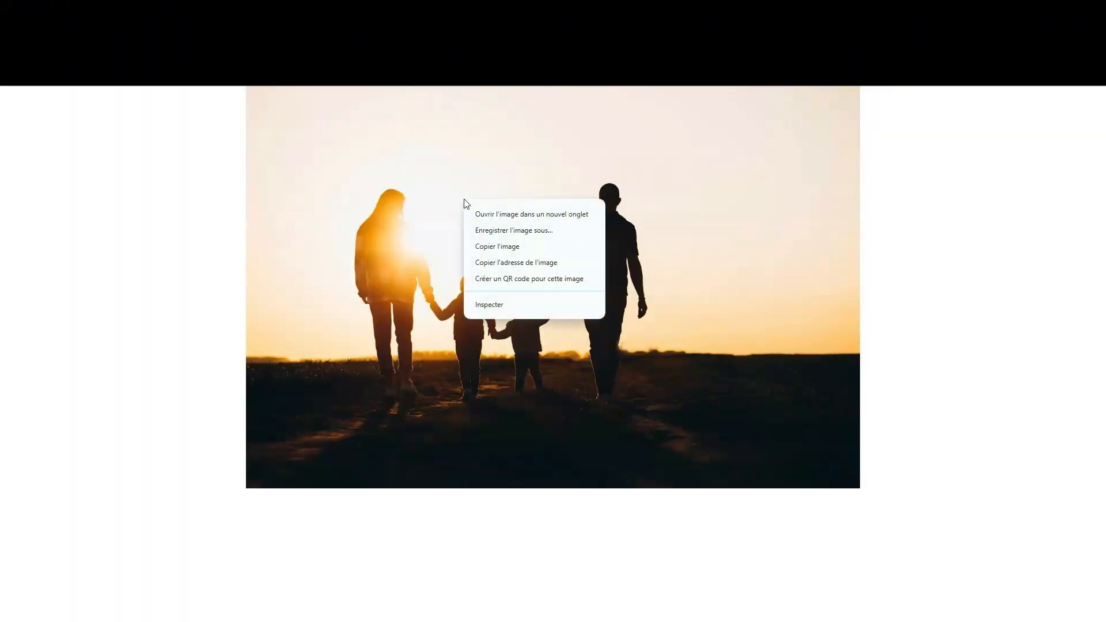
click(472, 267)
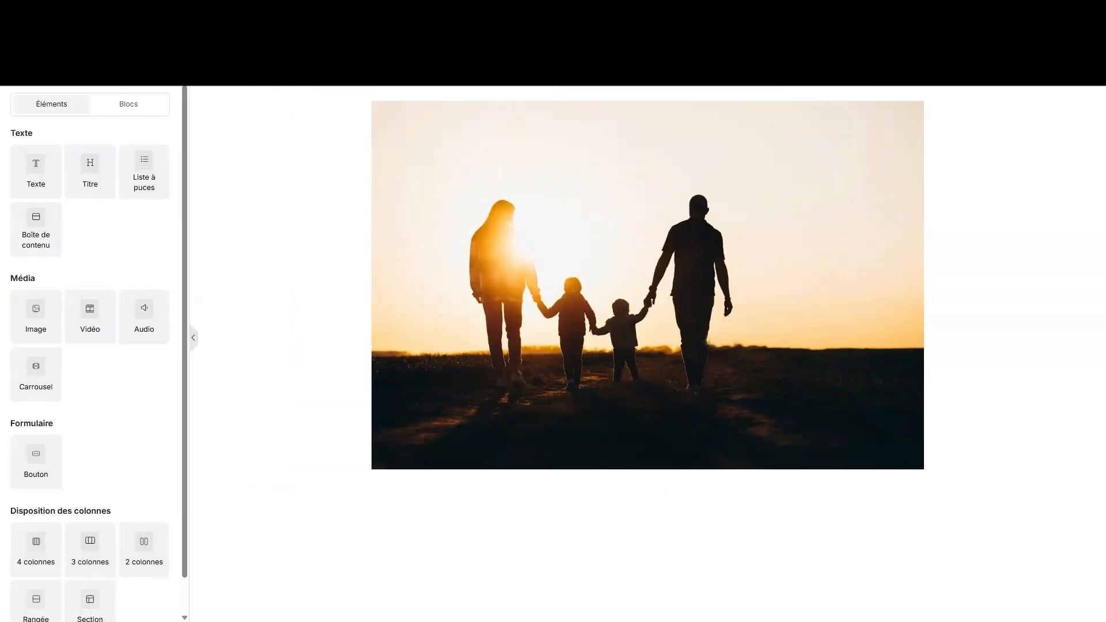
- Duplicate the second sunset family photo so its copy sits directly below it
scroll(793, 295, down, 5)
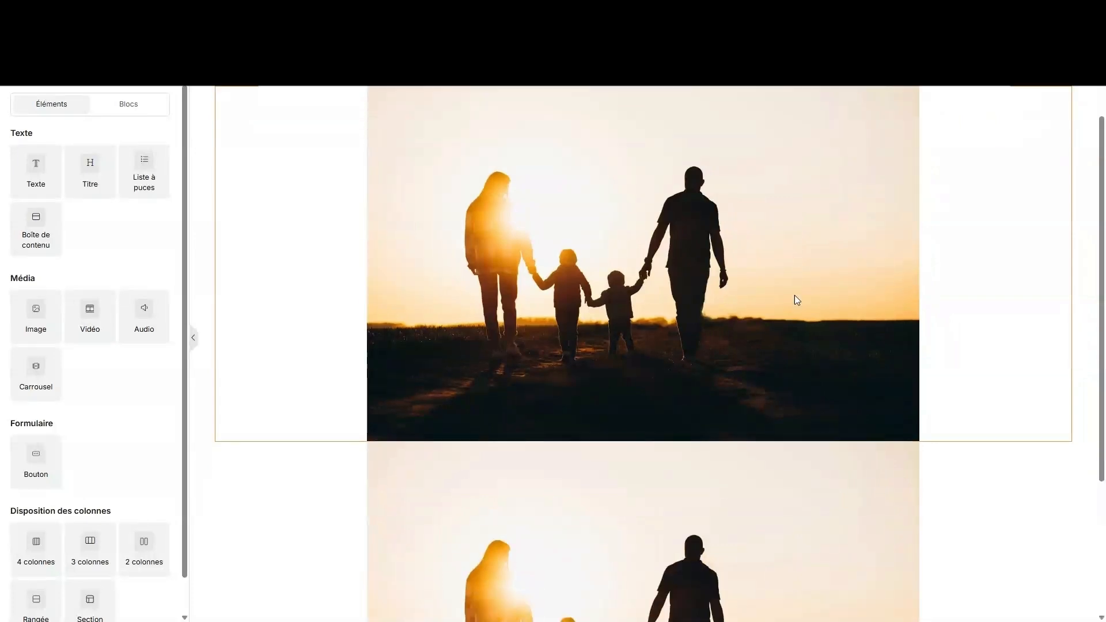
click(741, 333)
click(681, 292)
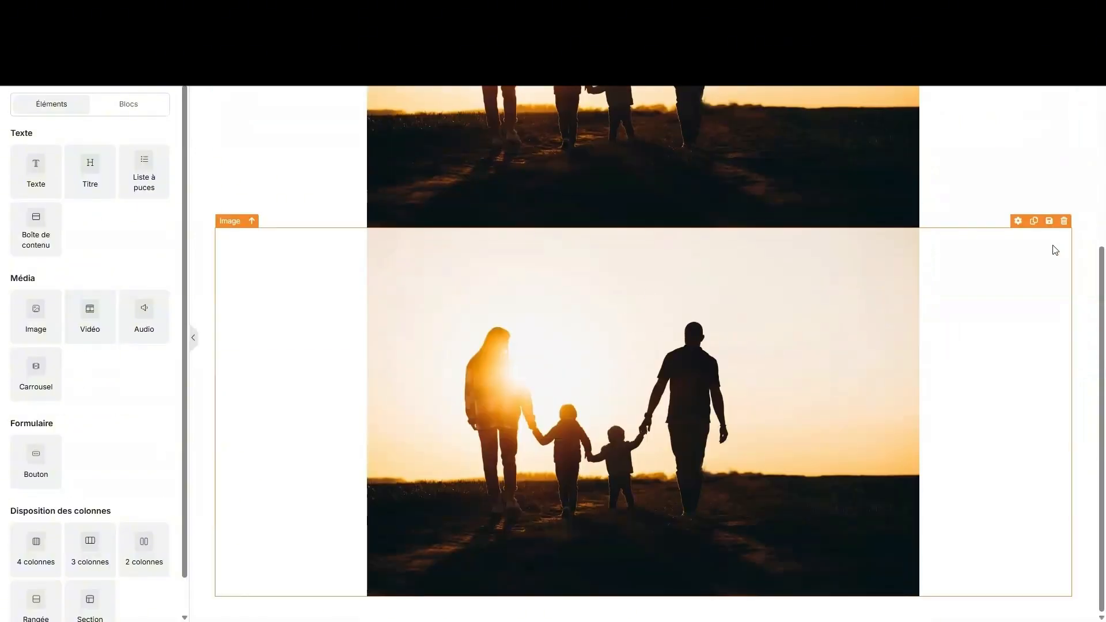
click(1034, 221)
scroll(700, 180, down, 5)
scroll(700, 179, up, 1)
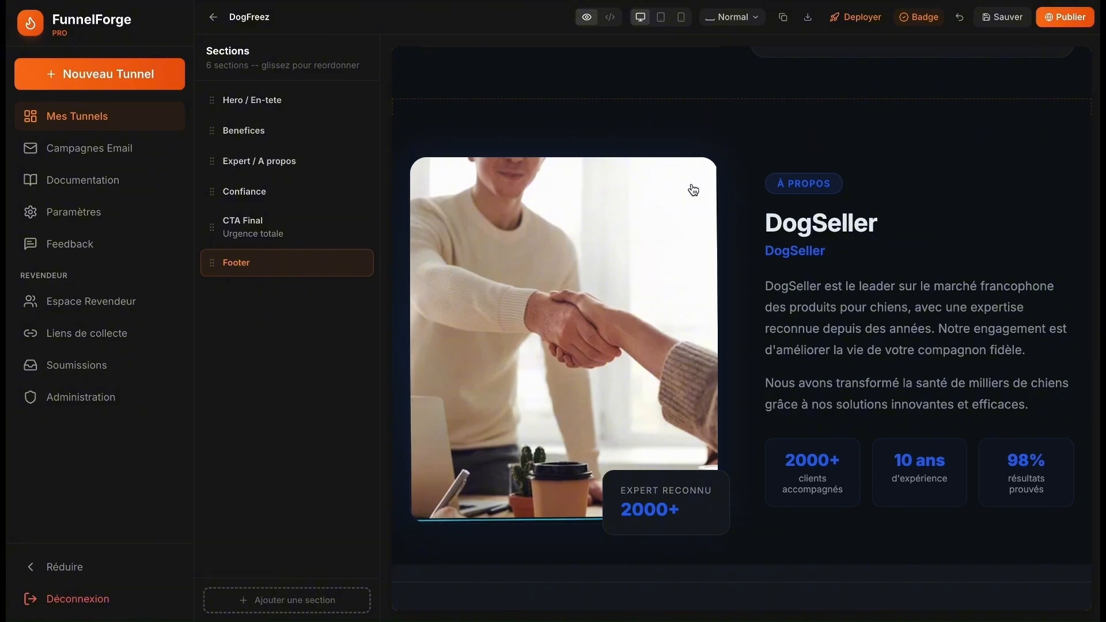
- Leave the DogFreez editor and return to the Mes Tunnels list of four funnels
click(69, 116)
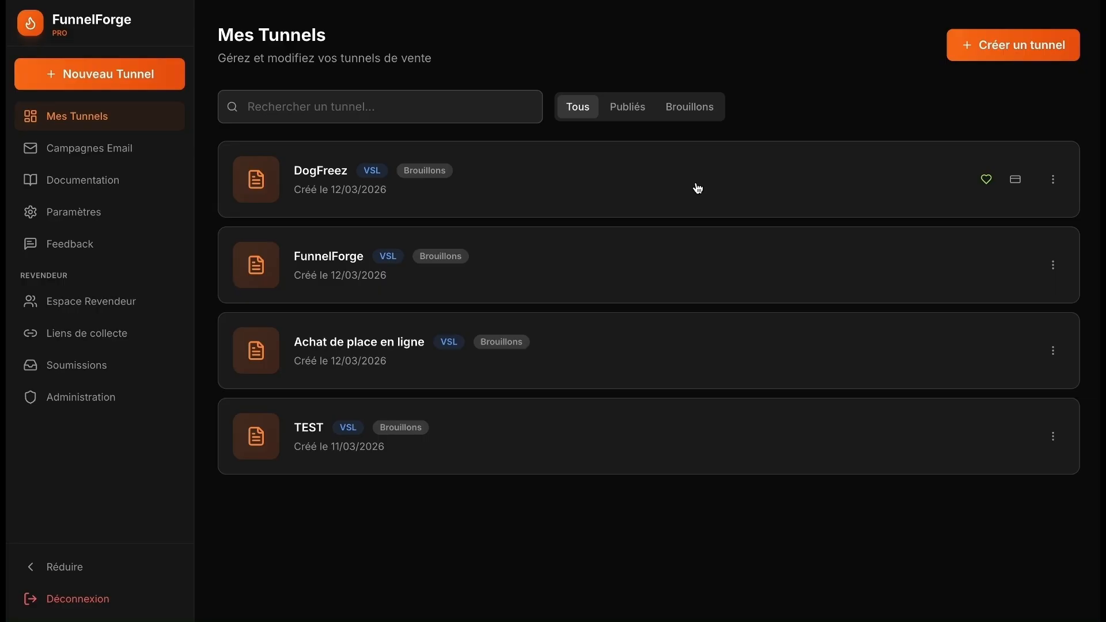
click(644, 260)
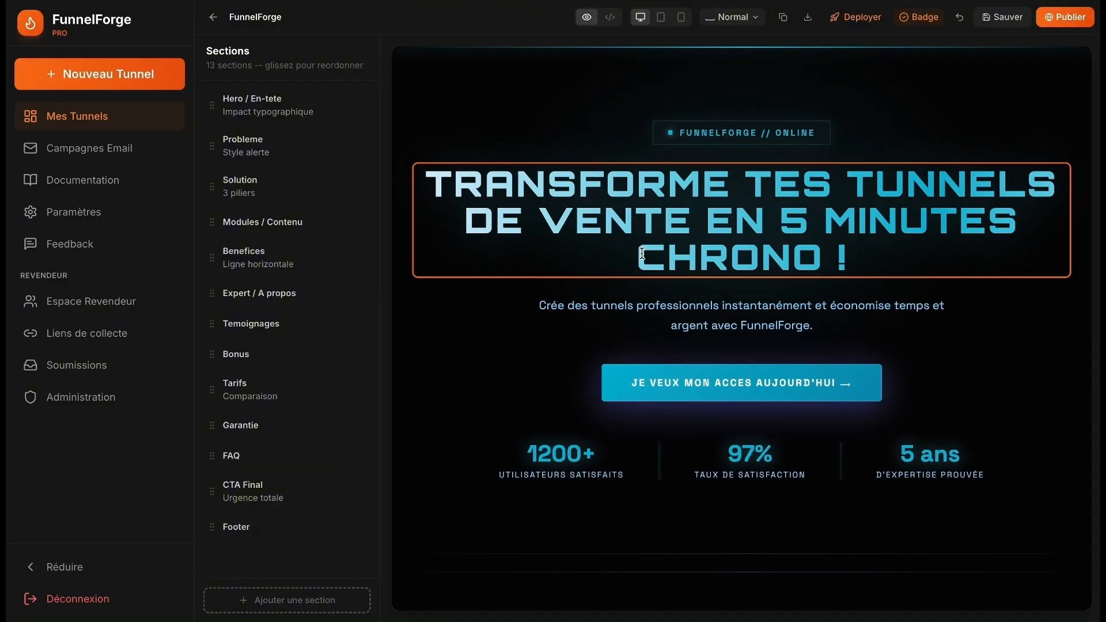
scroll(641, 253, down, 8)
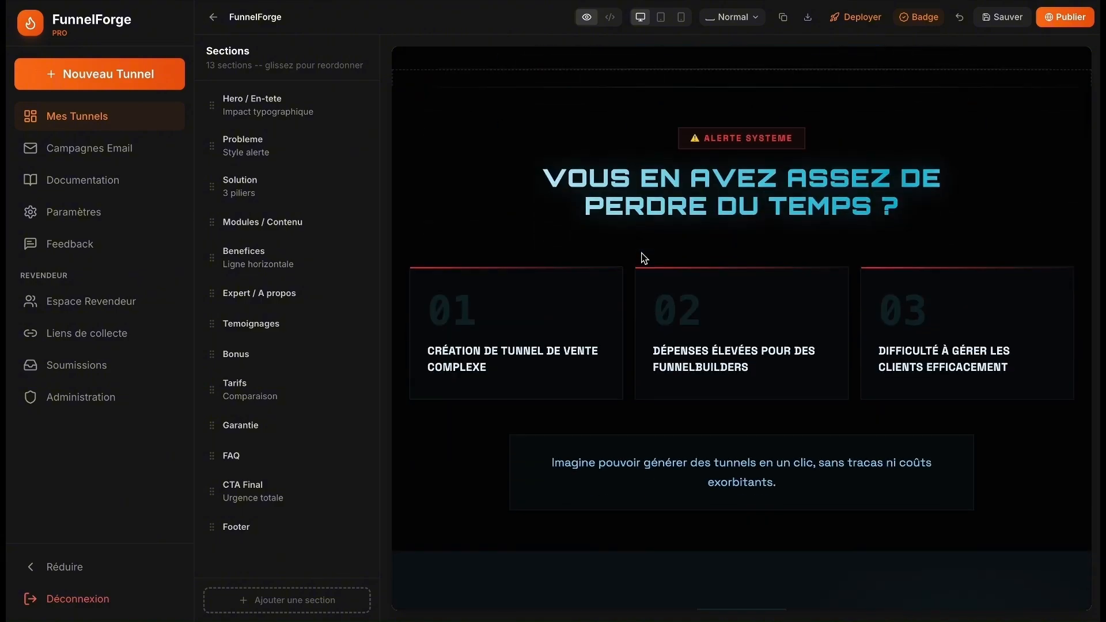
scroll(643, 260, down, 10)
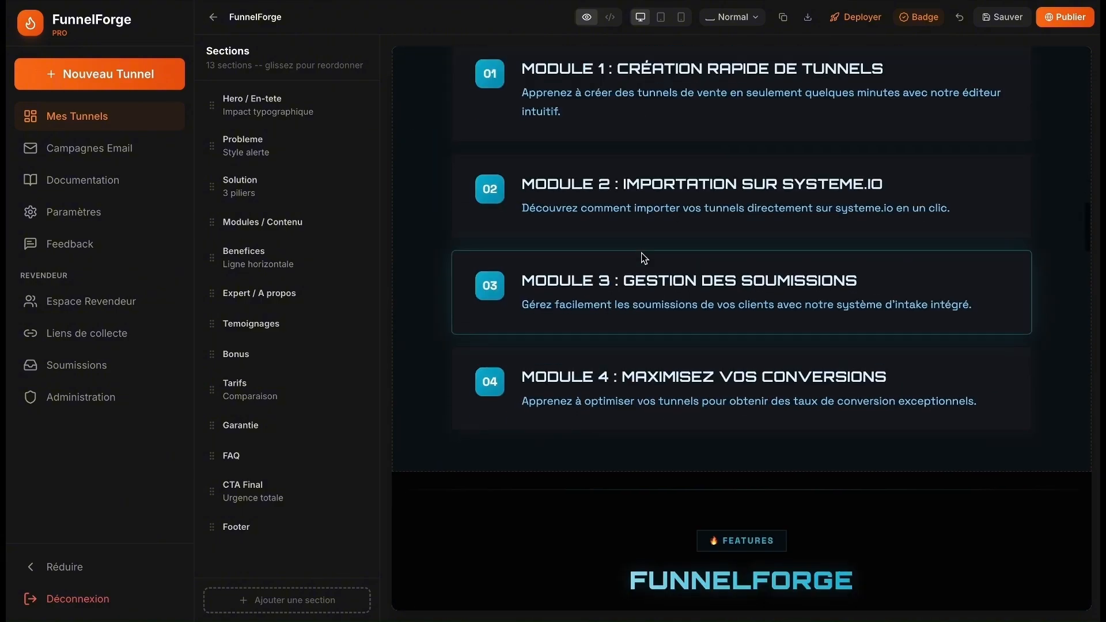
scroll(643, 258, down, 12)
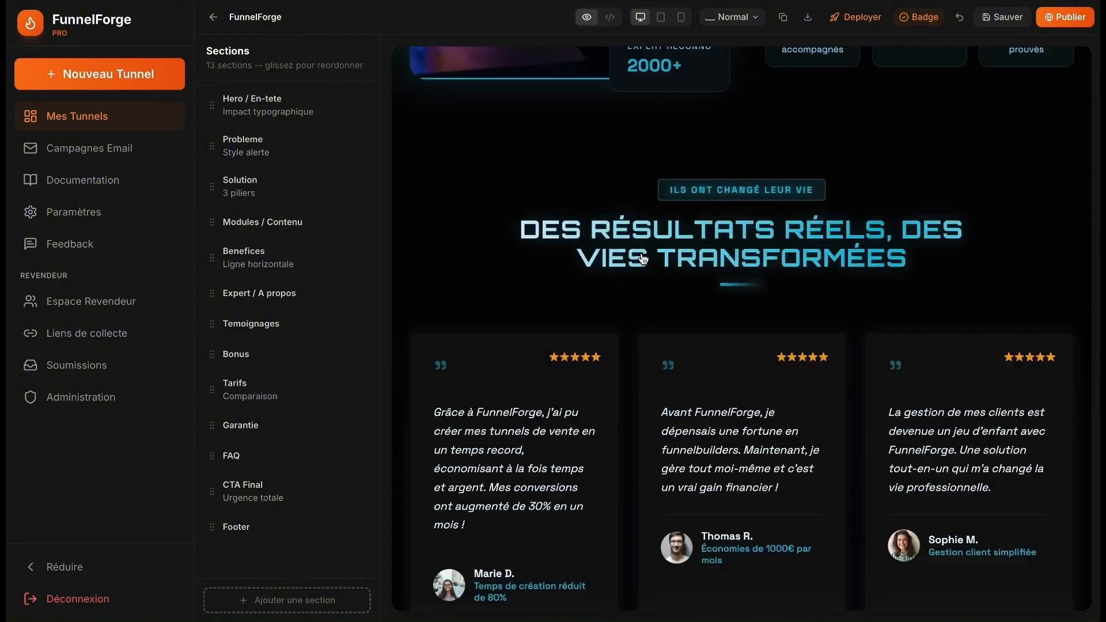
scroll(644, 257, down, 12)
scroll(646, 257, up, 8)
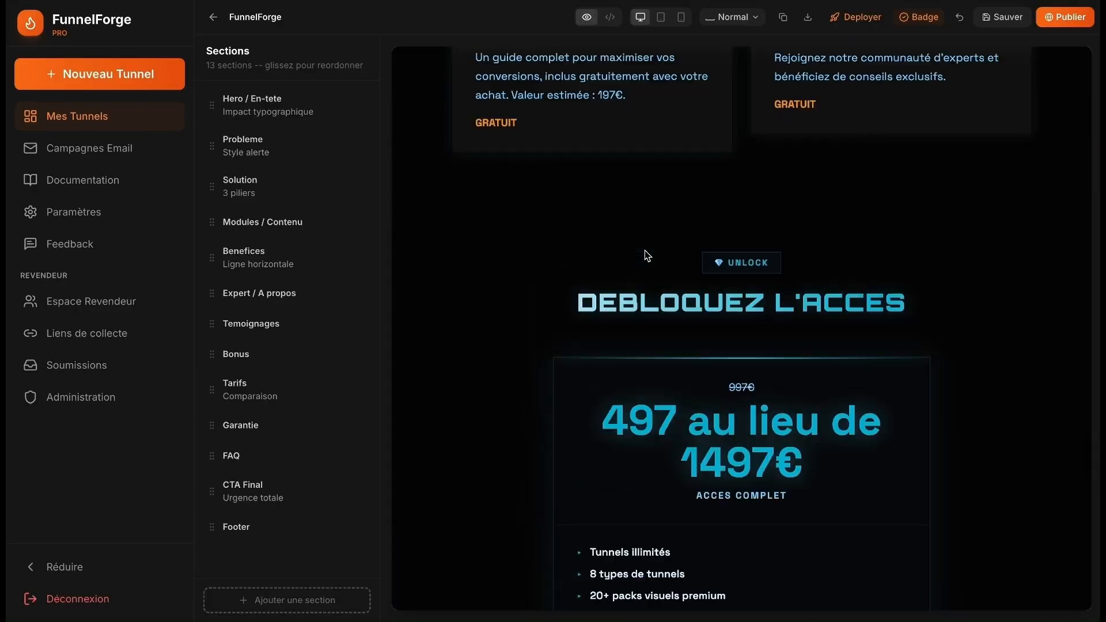
scroll(645, 255, up, 20)
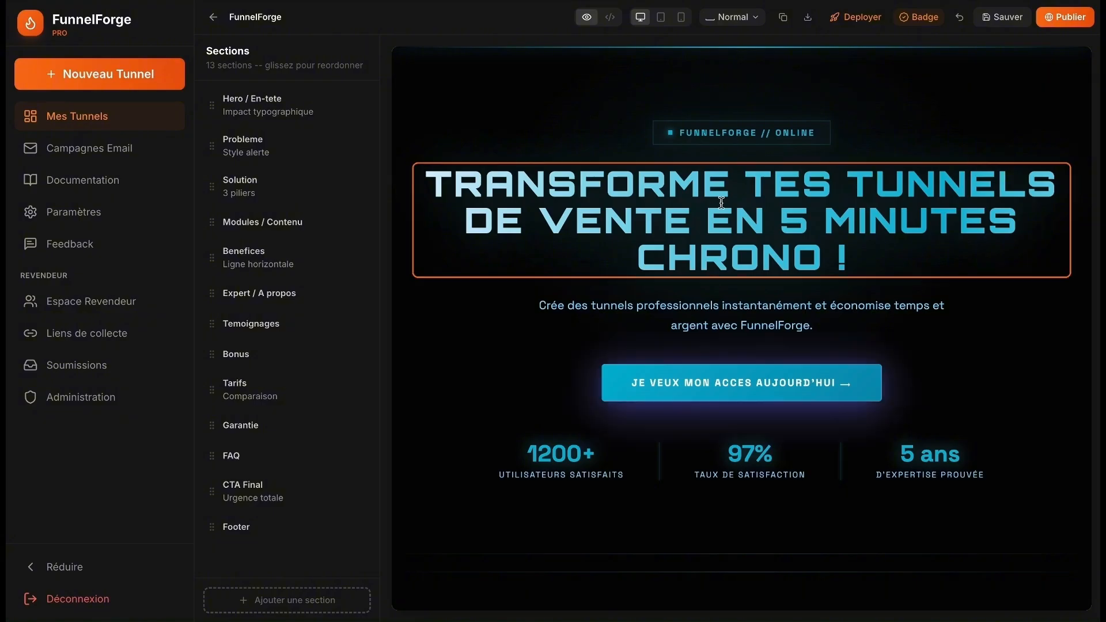
drag(710, 188, 724, 193)
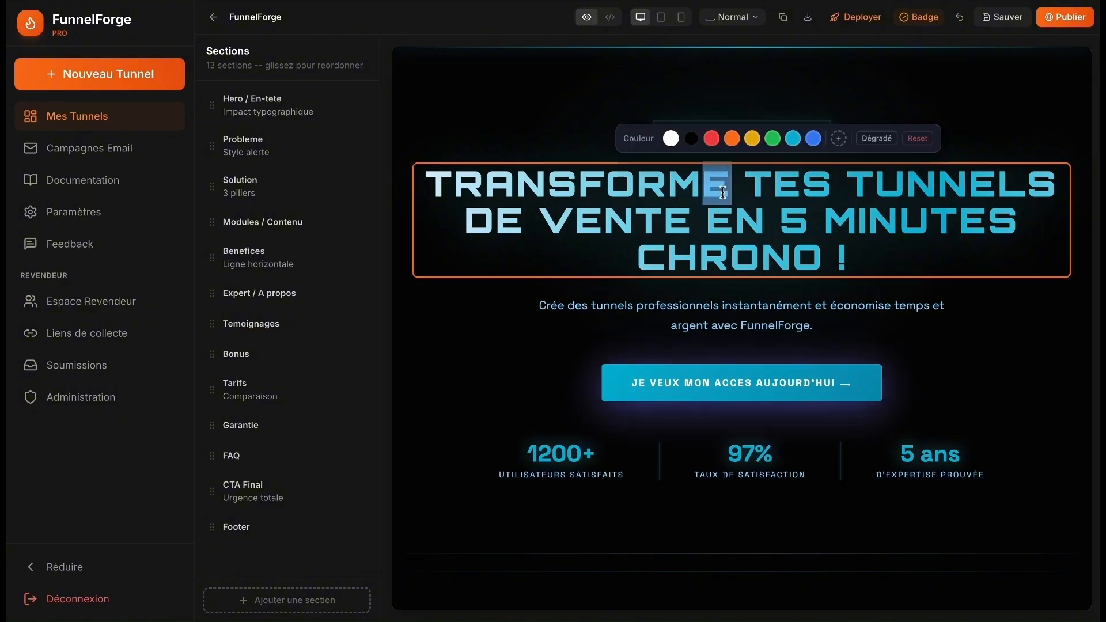
key(BackSpace)
text(IIH)
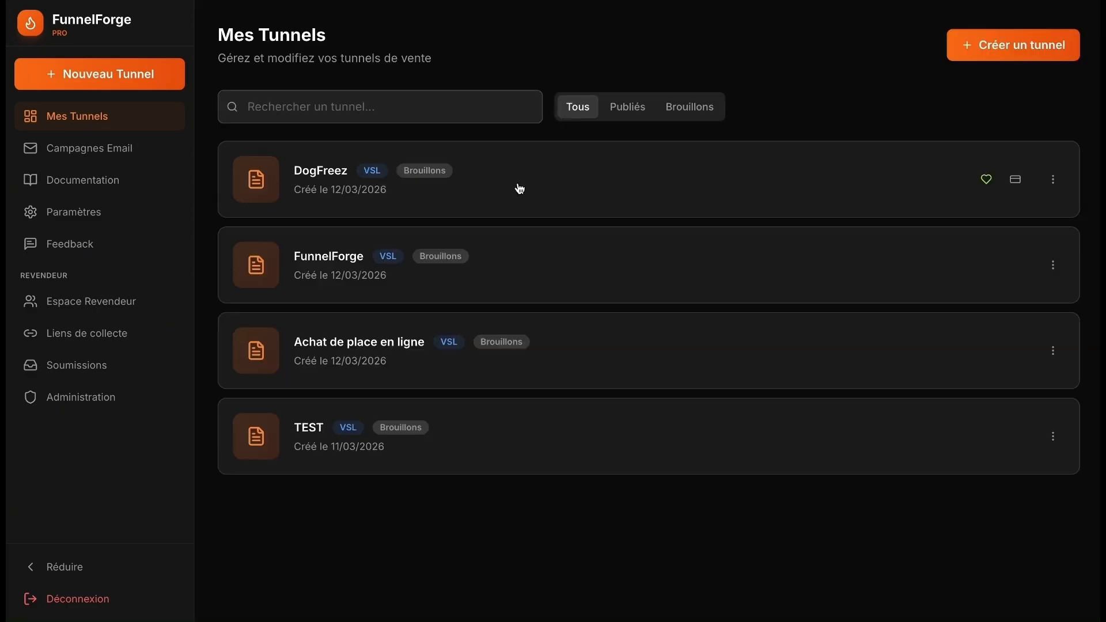
- Start a DogFreez thank-you page with Rejoindre la communauté as the post-purchase goal
click(988, 180)
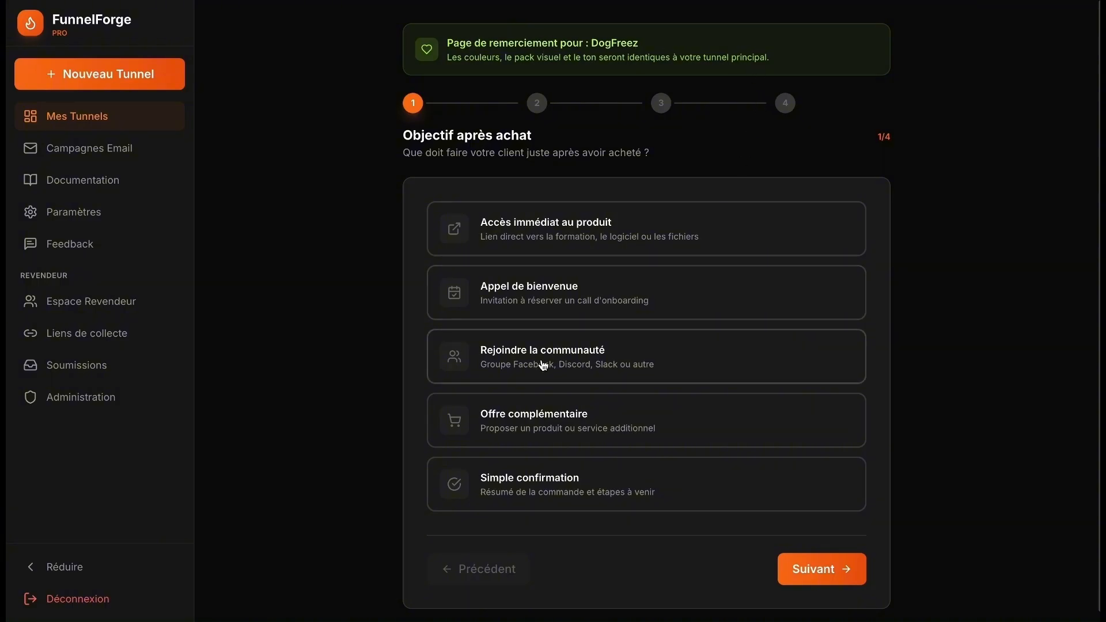
click(633, 343)
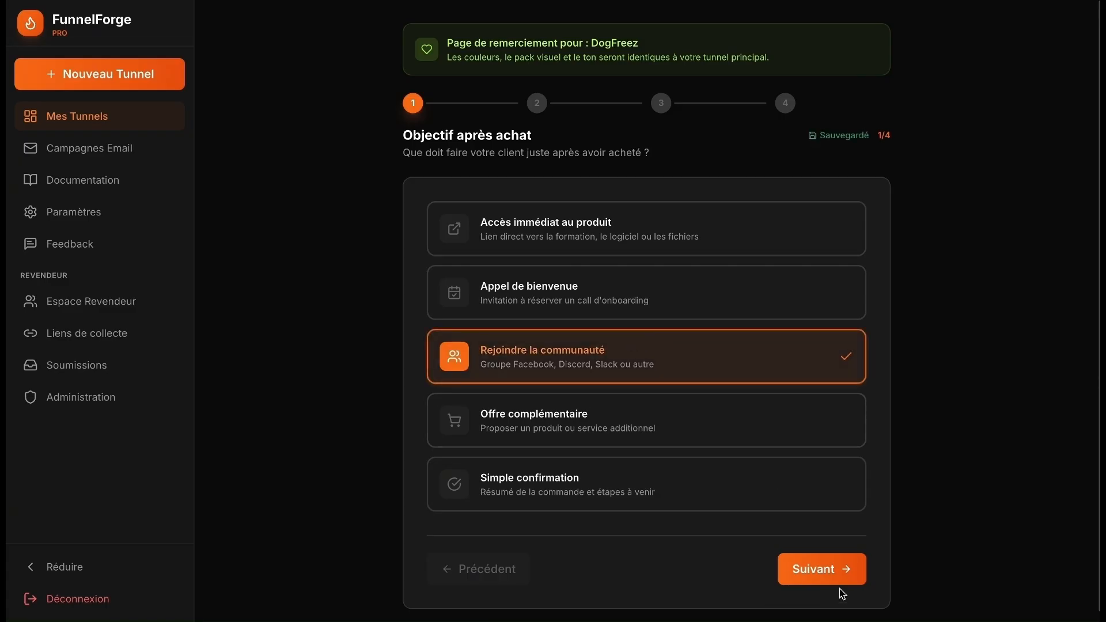
click(862, 578)
- Enter the next action 'Cliquez sur le bouton pour rejoindre la communauté whatsapp' and reach Bonus surprise
click(551, 299)
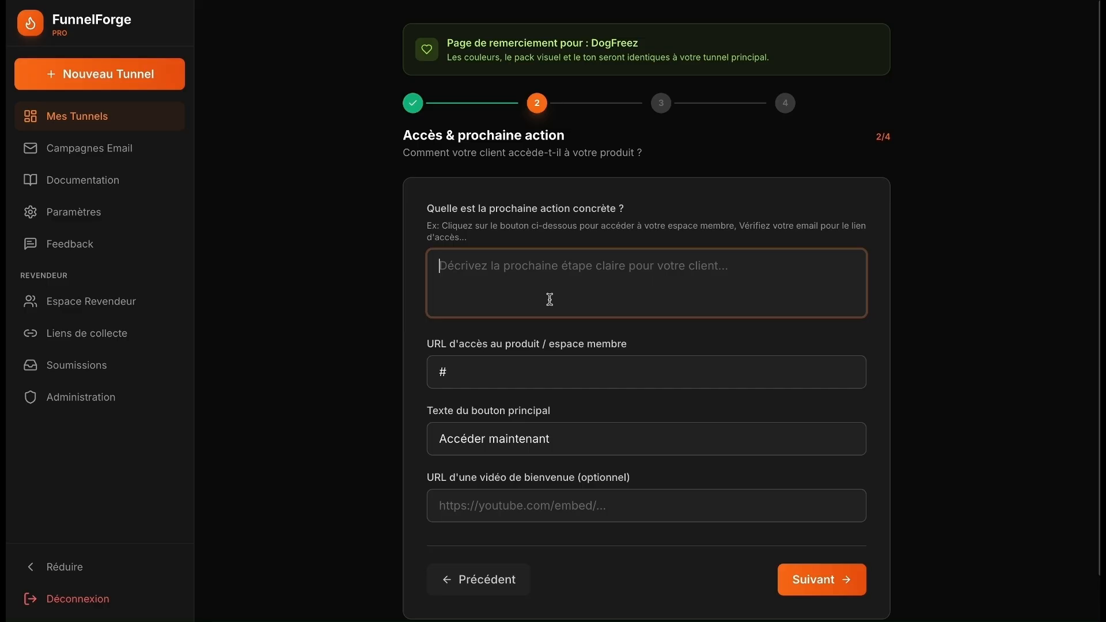
text(Clique)
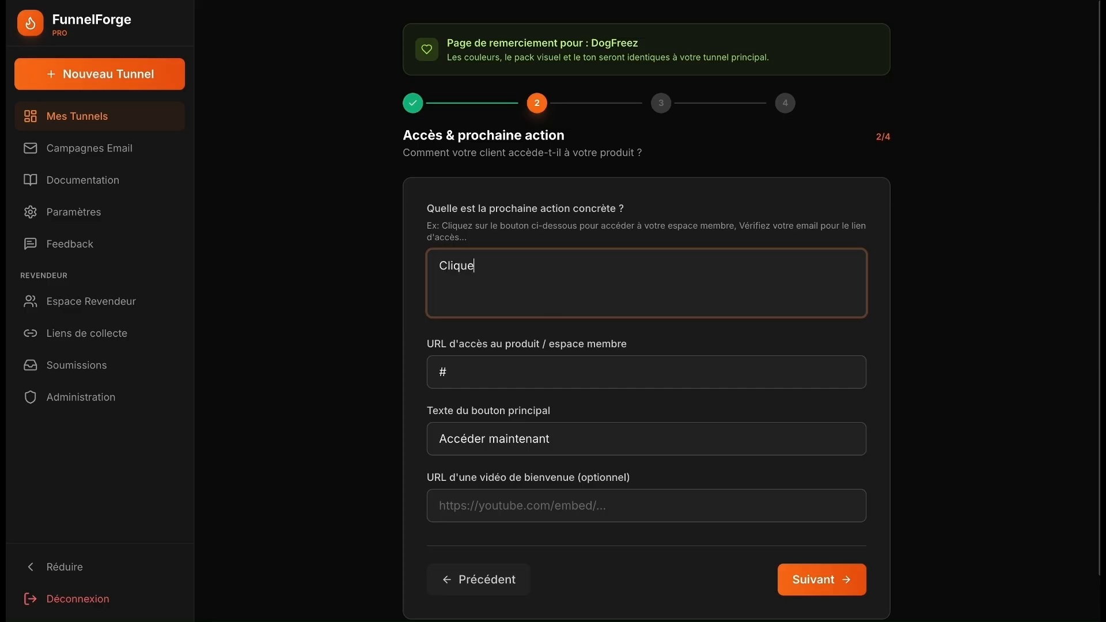
text(z sur le bouton pour rejoindre la om)
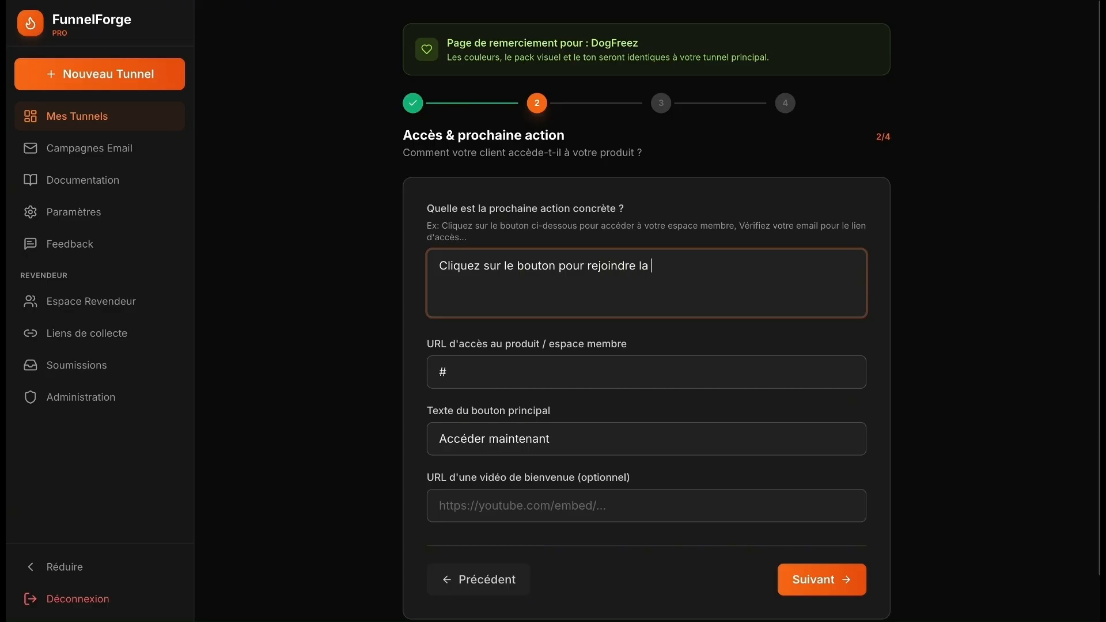
key(BackSpace)
key(BackSpace)
text(communauté whartsa)
key(BackSpace)
key(BackSpace)
key(BackSpace)
key(BackSpace)
text(tsapp)
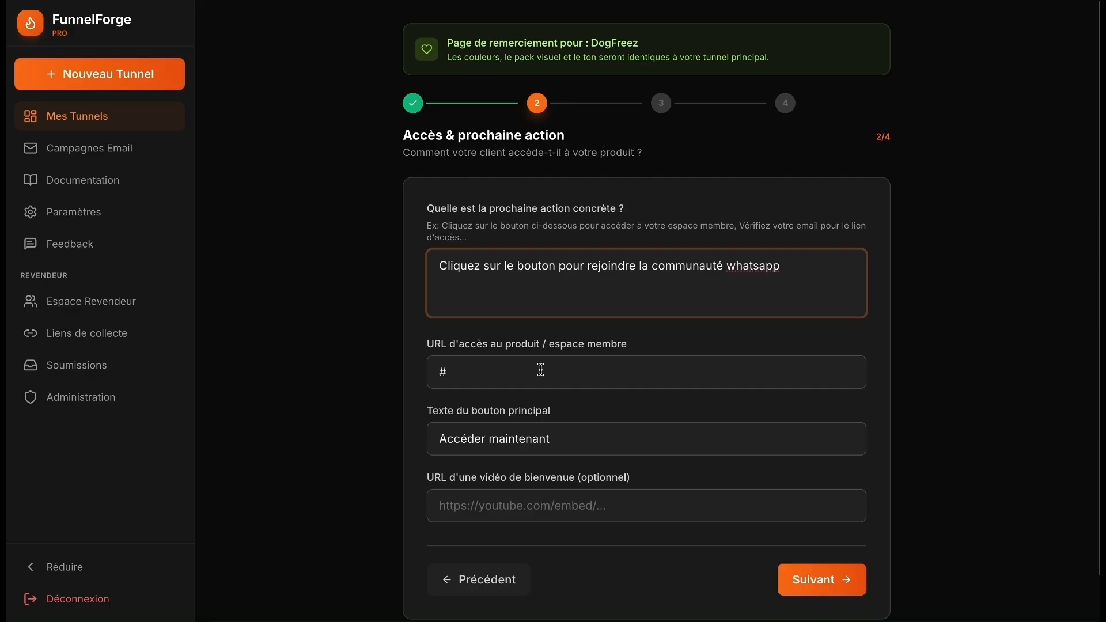
click(804, 578)
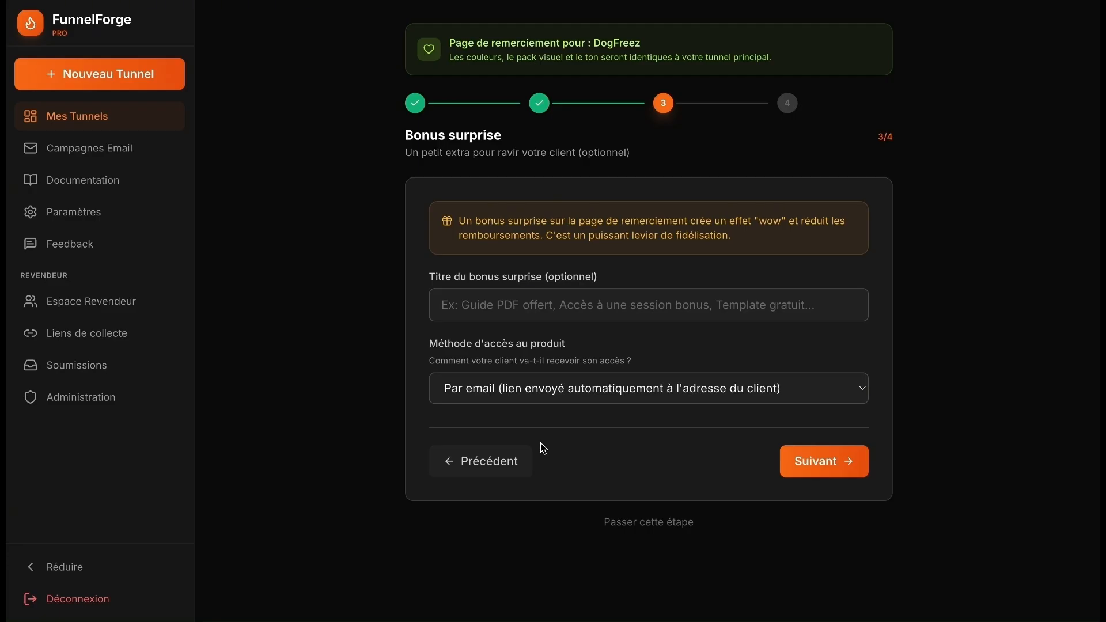
- Set access to Bouton direct sur cette page uniquement, leave the personal message blank, and request generation
click(637, 397)
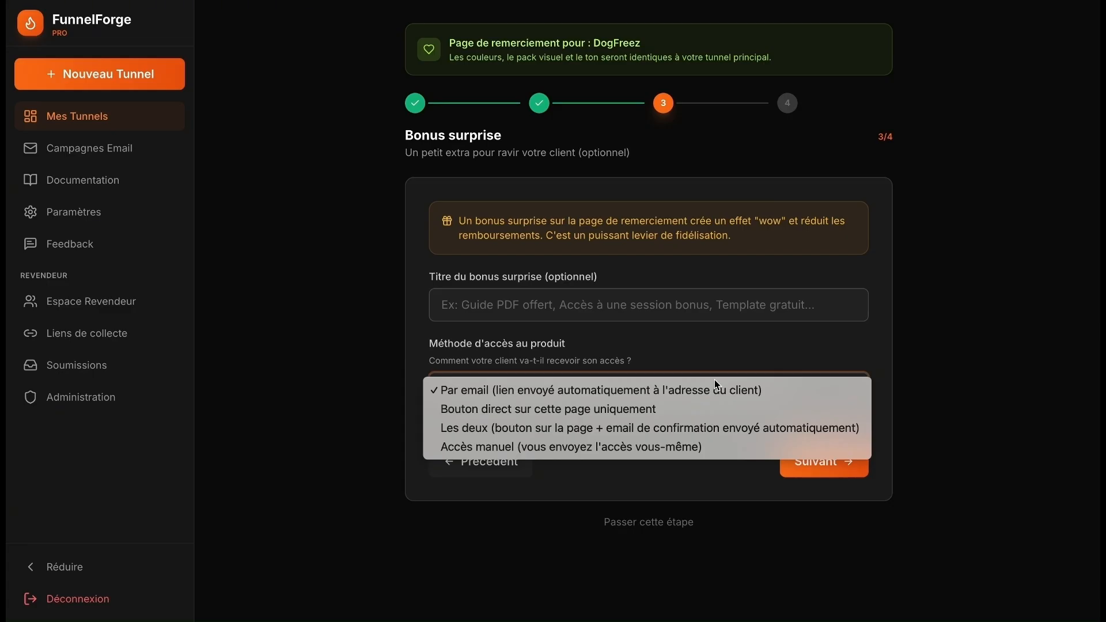
click(668, 409)
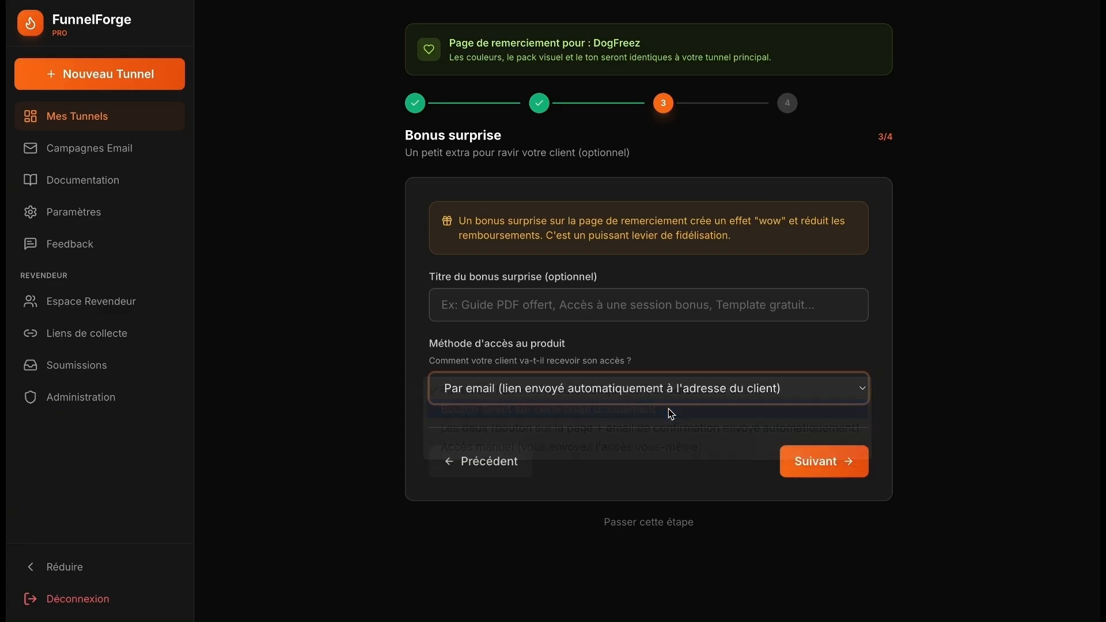
click(818, 464)
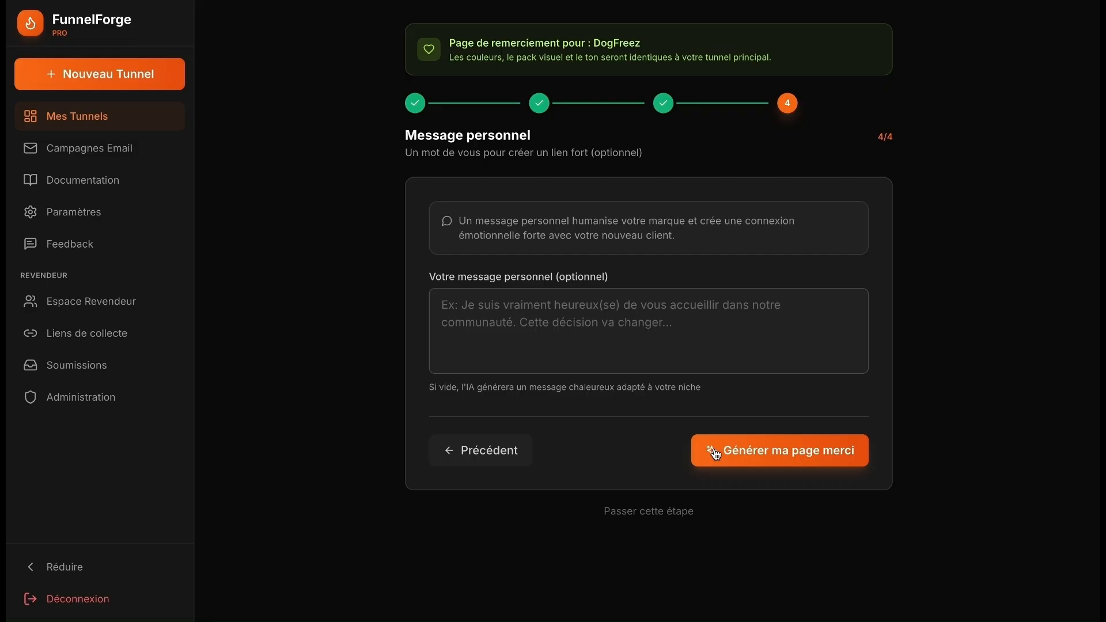
click(769, 456)
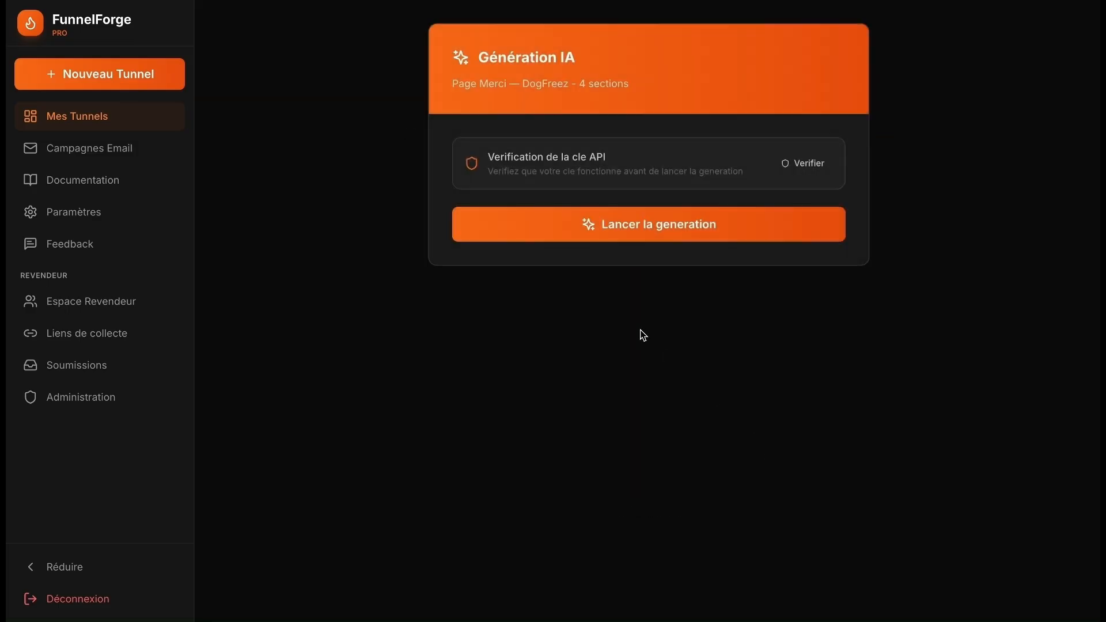
- Run AI generation of the DogFreez thank-you page until hero, steps, bonus and Footer sections finish
click(707, 230)
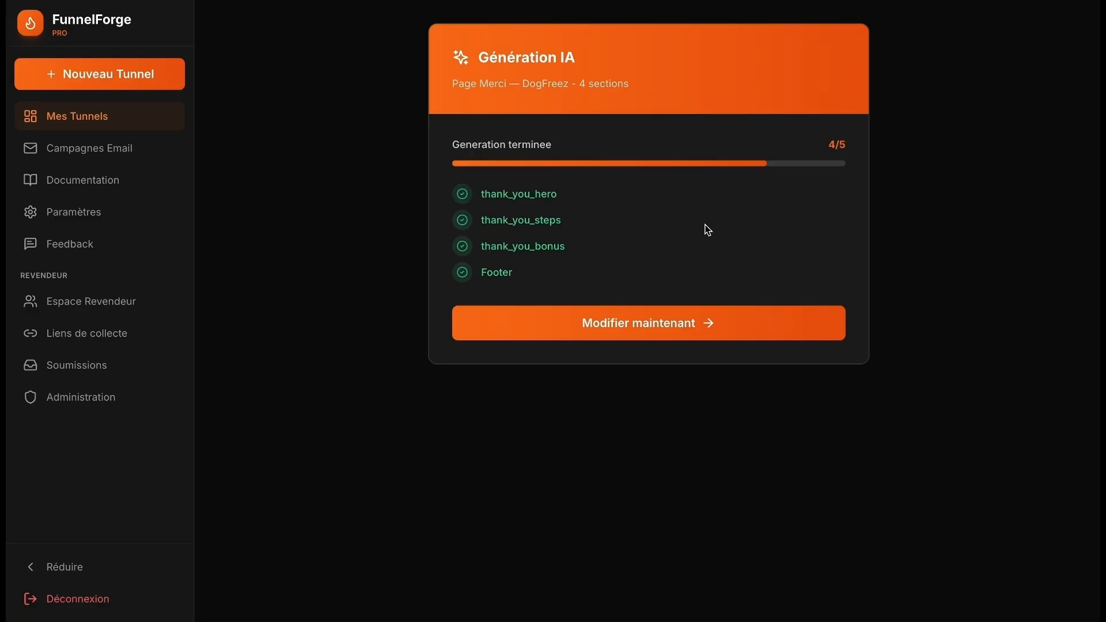
- Open the generated DogFreez thank-you page in the editor and look over its sections
click(681, 322)
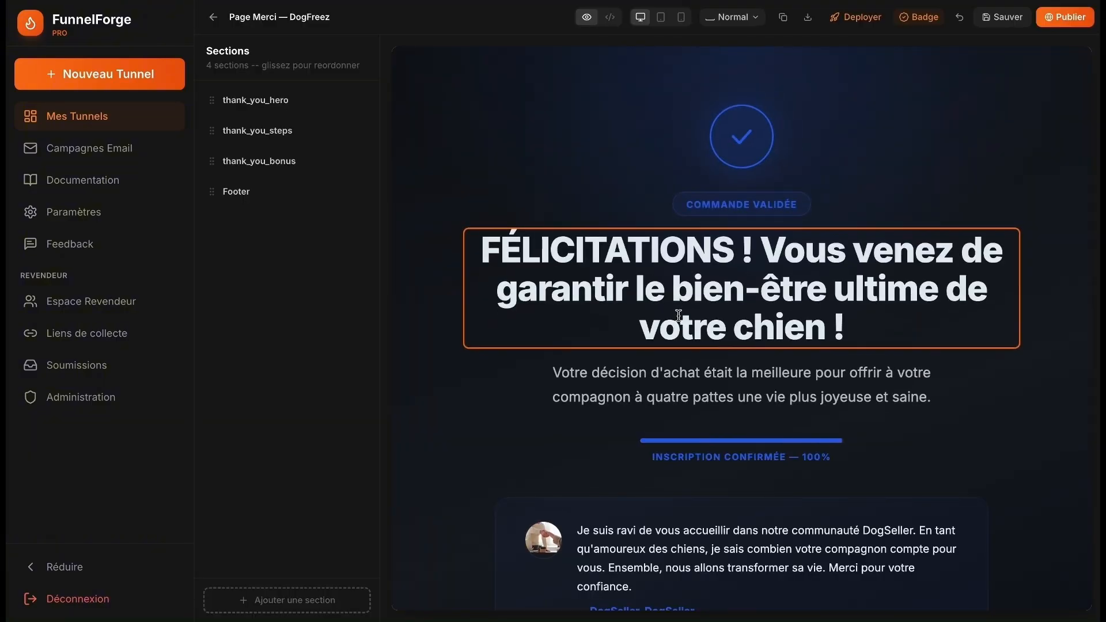
scroll(859, 145, down, 20)
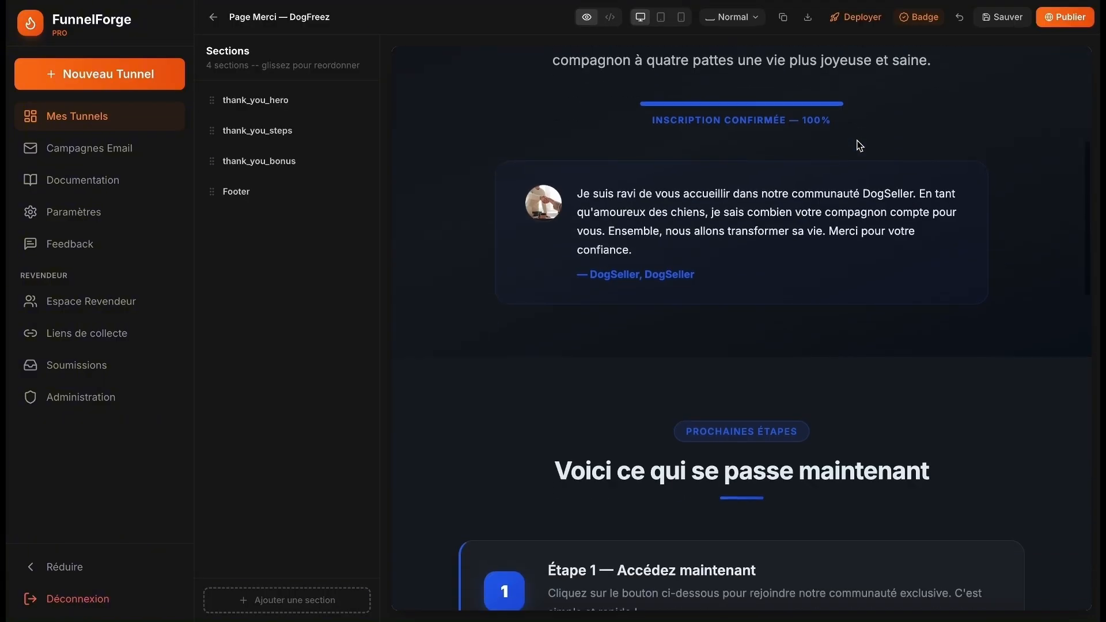
scroll(859, 145, down, 2)
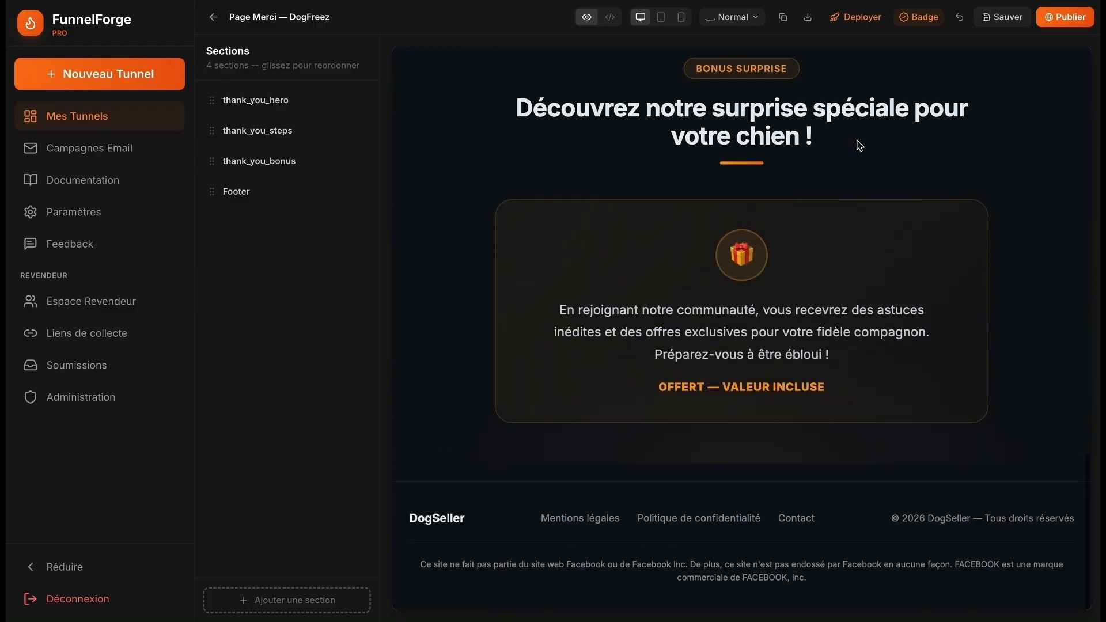
scroll(858, 144, up, 7)
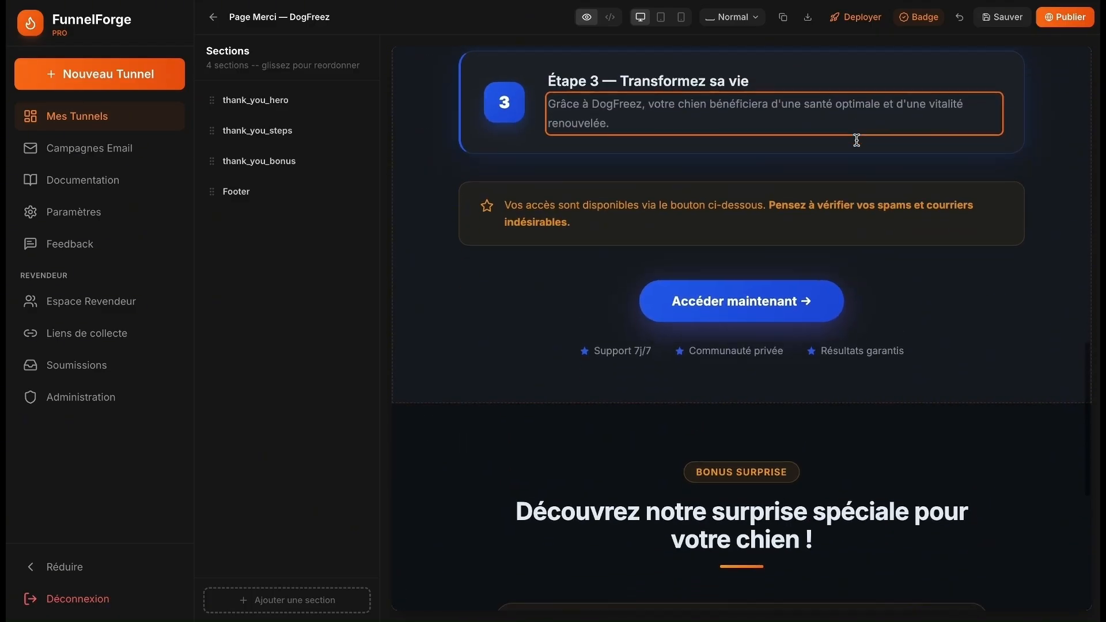
scroll(857, 141, up, 15)
- Recolour the thank_you_hero check icon and progress bar green
click(905, 130)
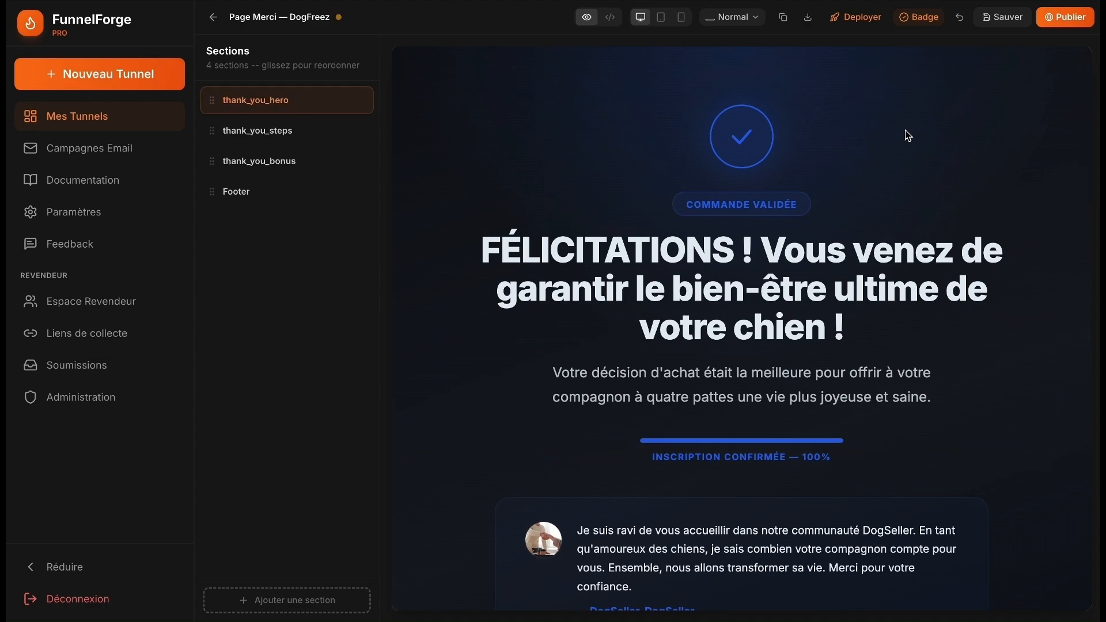
scroll(904, 130, down, 20)
scroll(906, 130, up, 20)
click(749, 135)
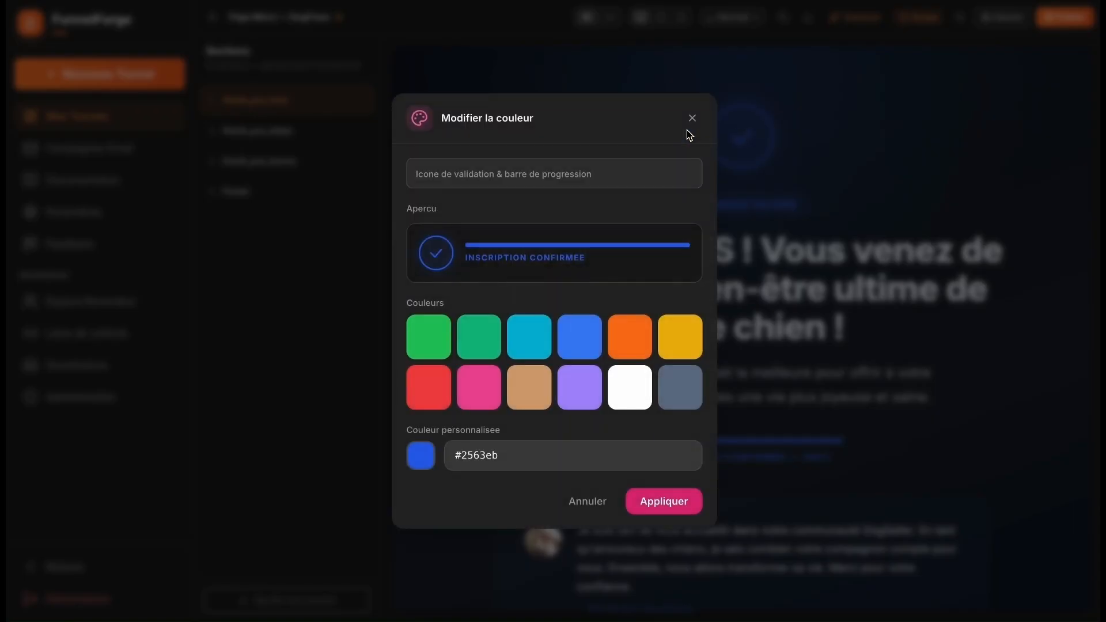
click(448, 355)
click(674, 502)
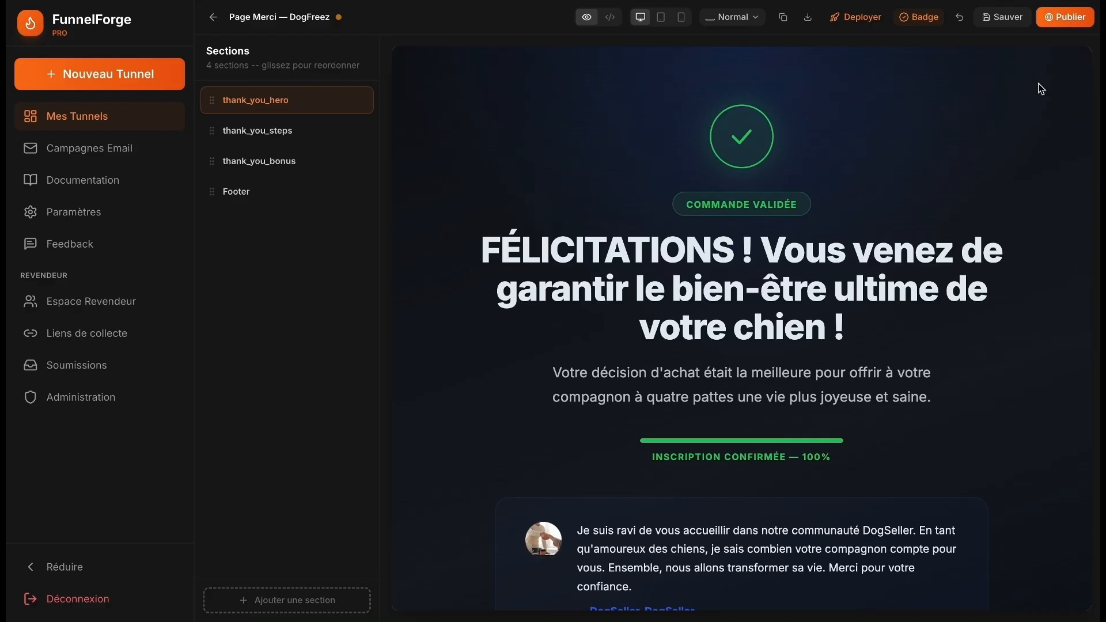
scroll(992, 267, down, 10)
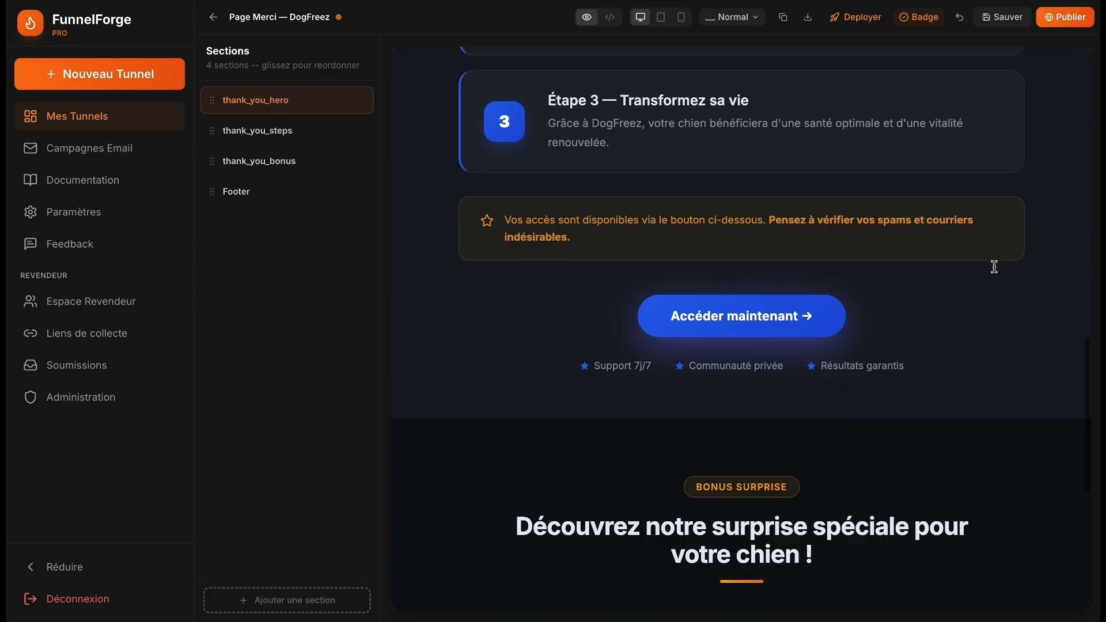
scroll(698, 128, up, 10)
scroll(699, 131, down, 5)
scroll(699, 130, down, 5)
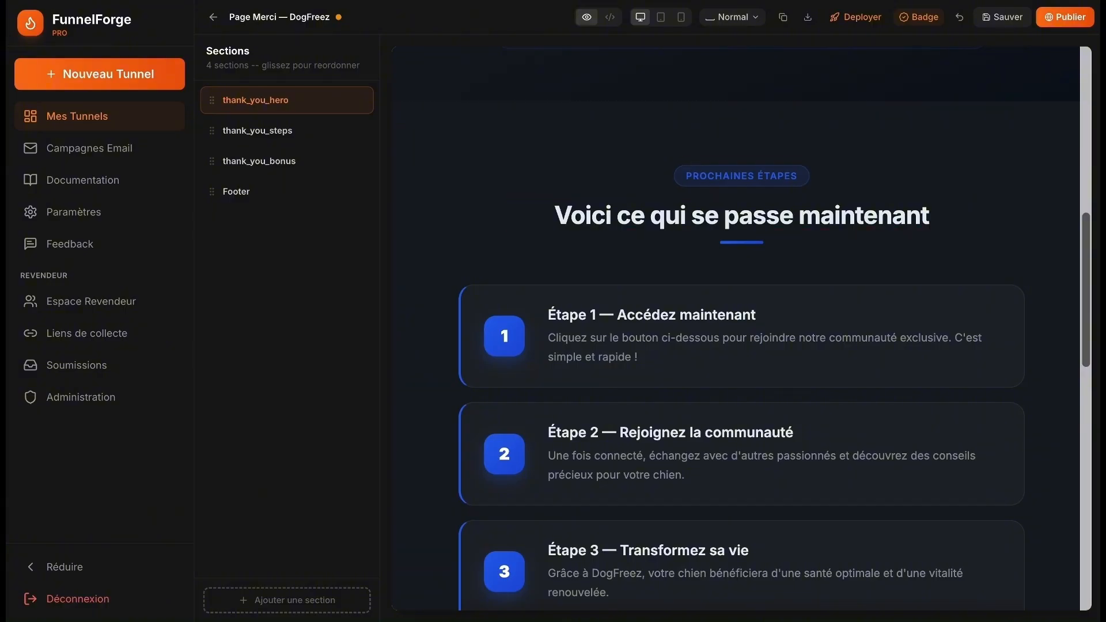
- Set up a Campagnes Email campaign for DogFreez with 3 emails in the Amical tone
click(113, 154)
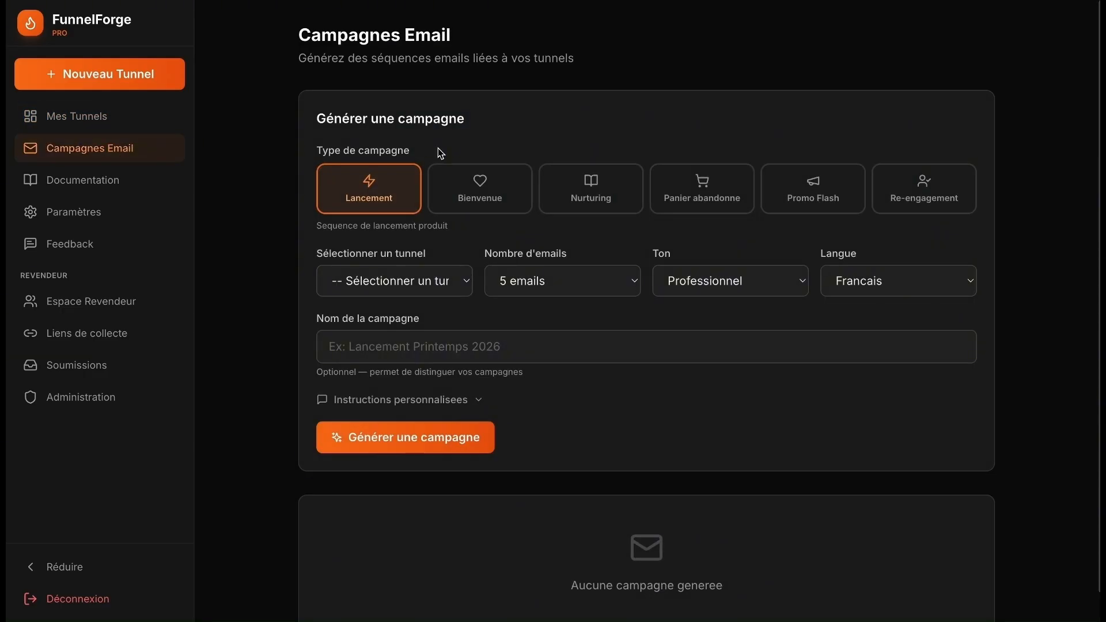
click(394, 293)
click(396, 301)
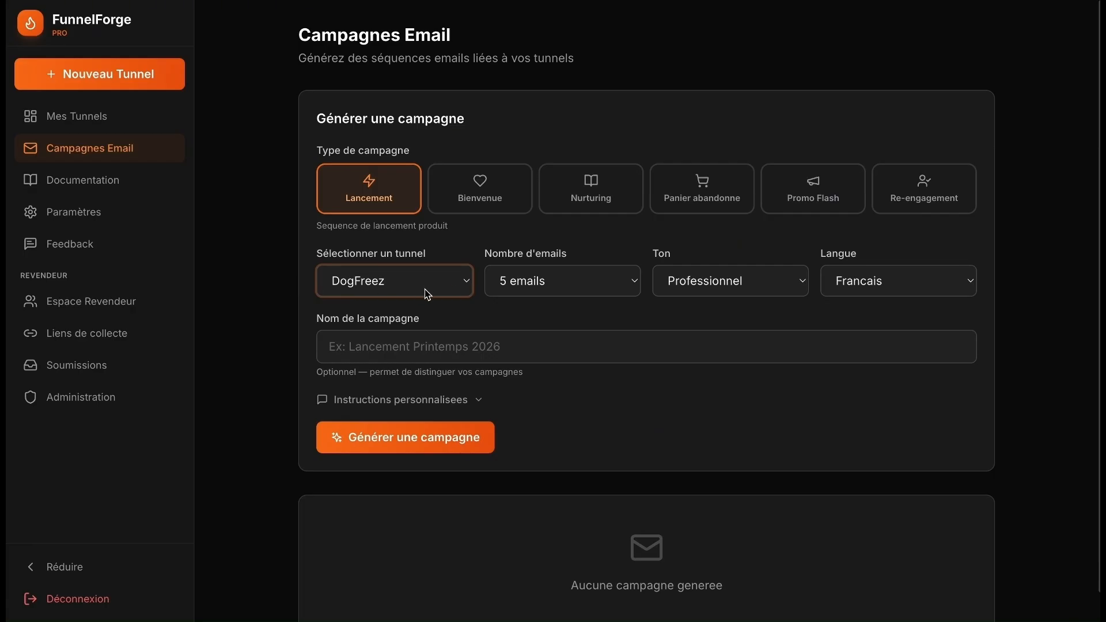
click(565, 281)
click(553, 275)
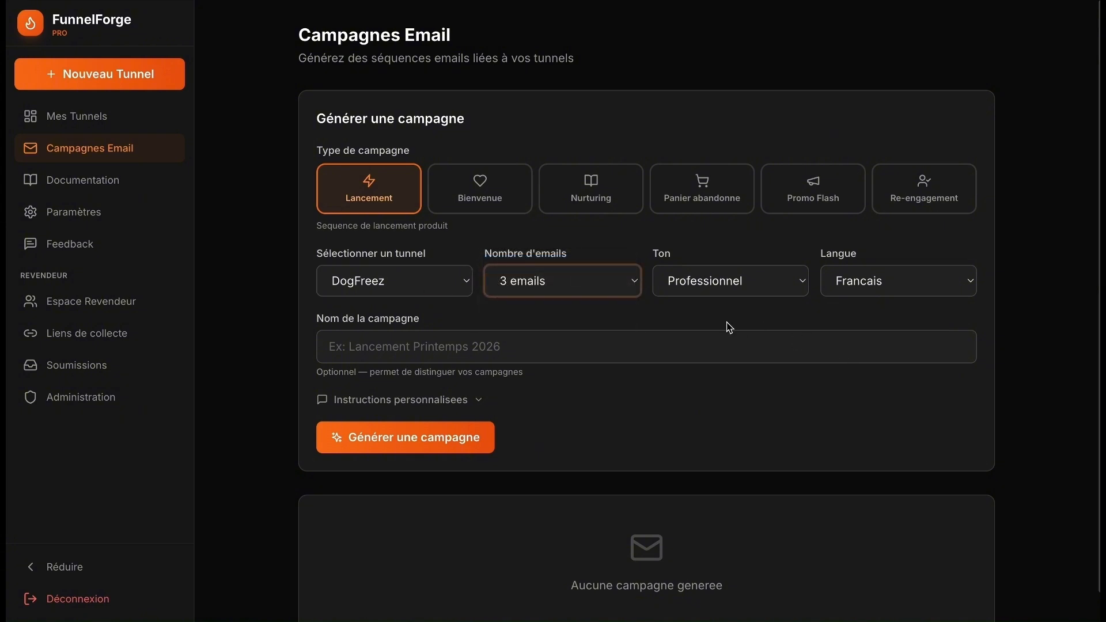
click(730, 281)
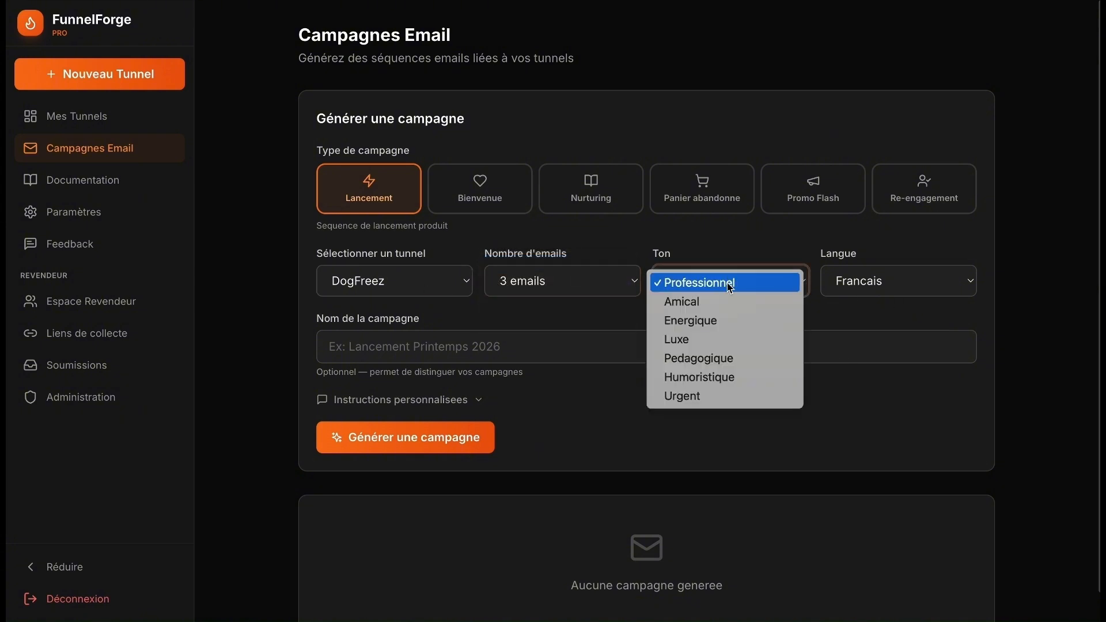
click(724, 305)
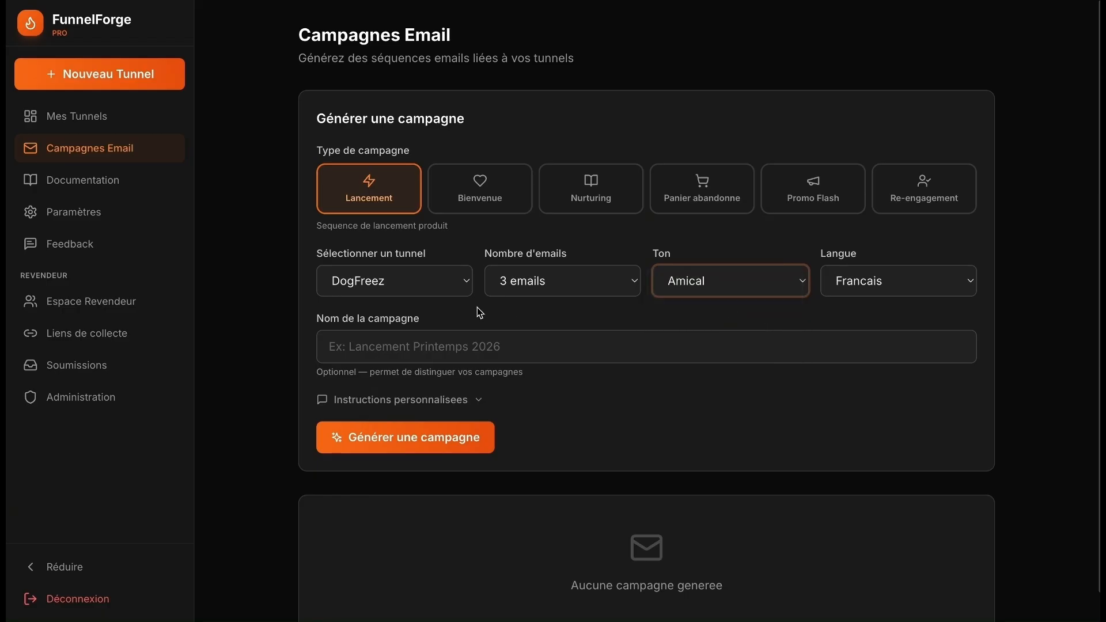
- Name the campaign 'Dogfreez lancement', reveal the custom instructions, and start generation
click(405, 338)
text(Dogfr)
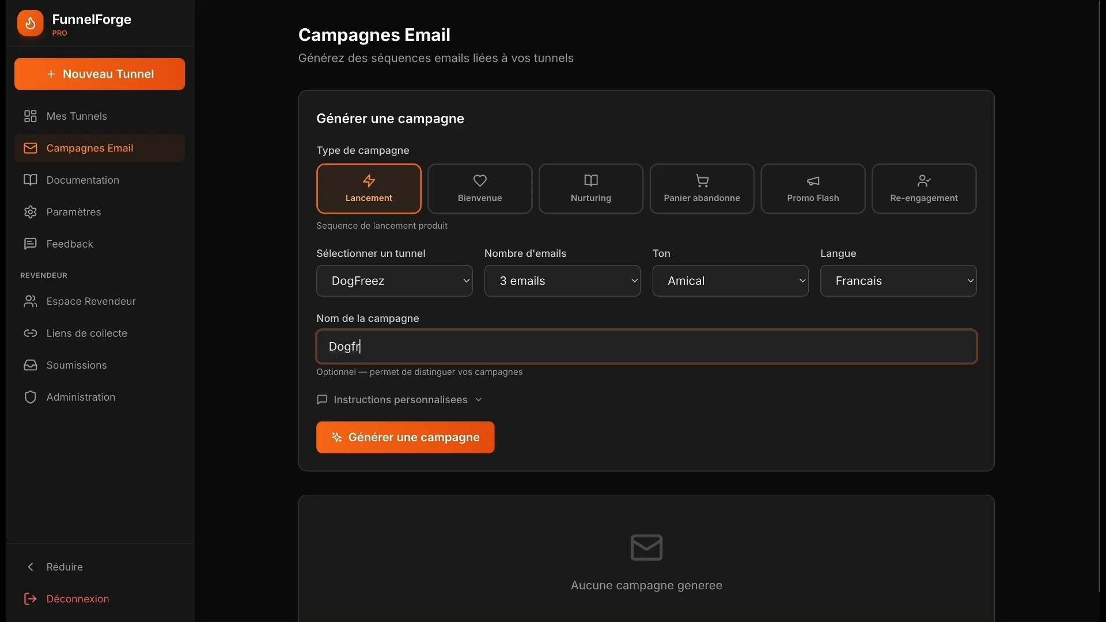
text(eez lancement)
click(478, 405)
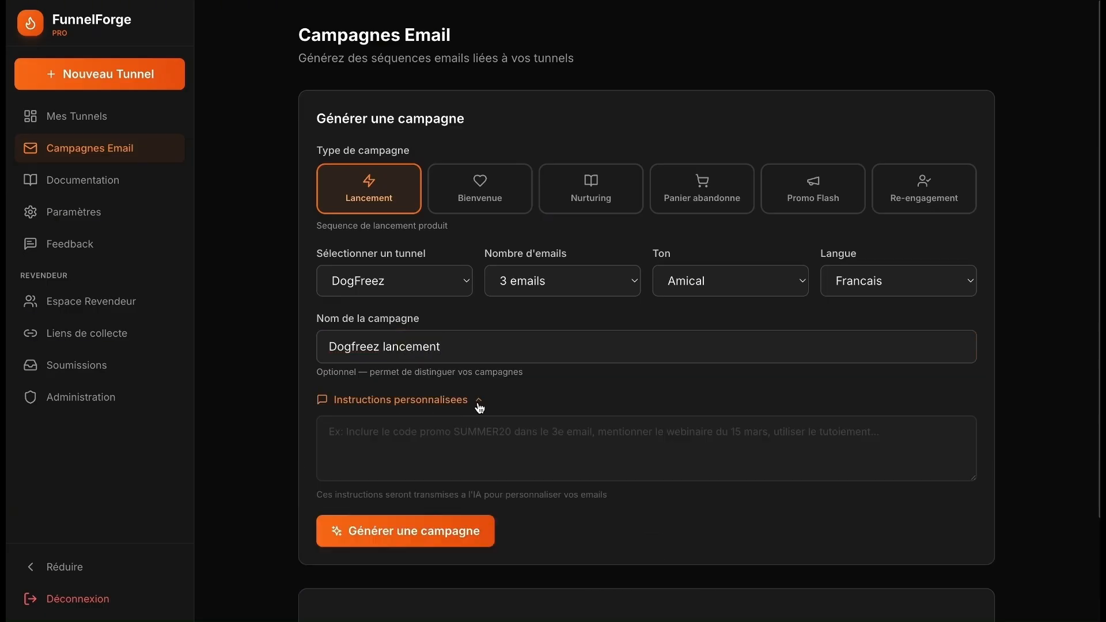
click(427, 532)
- Expand and read the first Dogfreez lancement email, selecting some of its text, then return to the top
scroll(584, 218, down, 3)
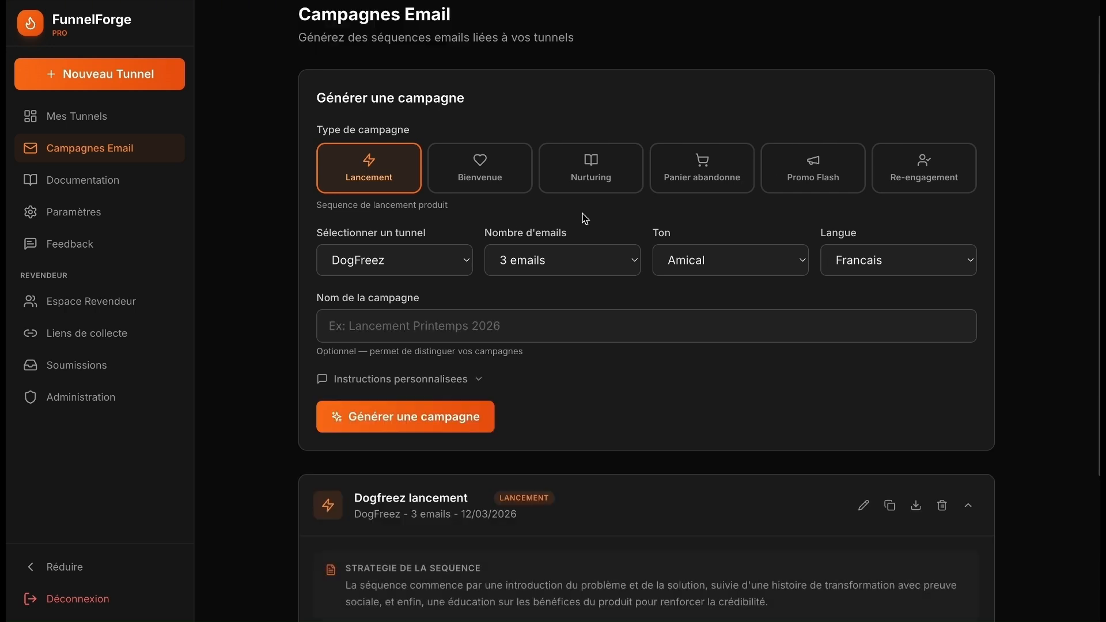
scroll(584, 217, down, 3)
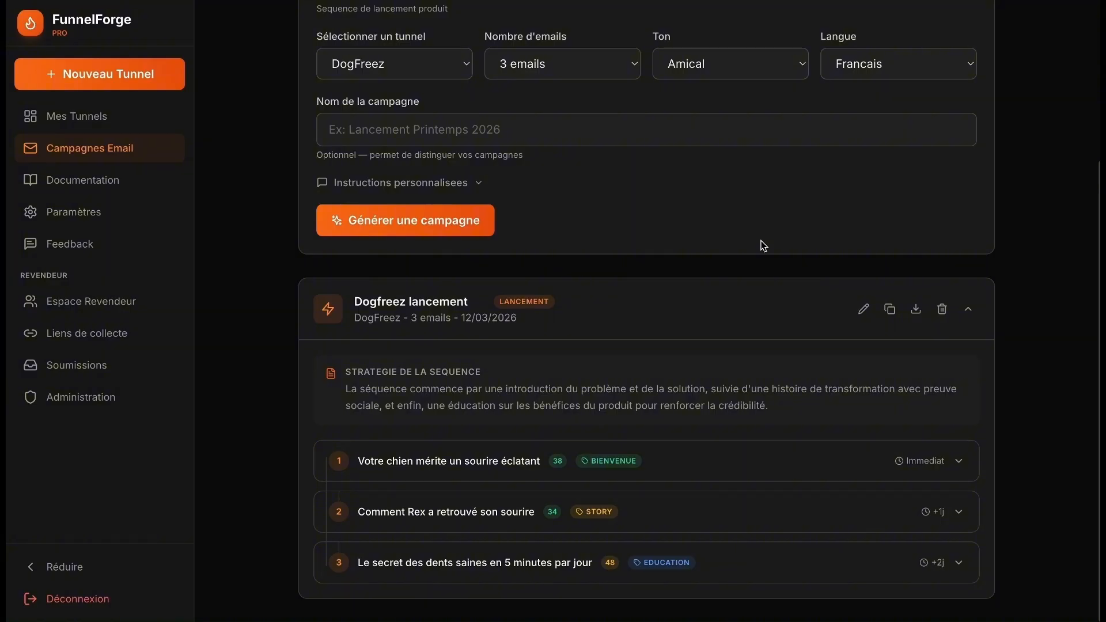
click(960, 461)
scroll(656, 309, down, 2)
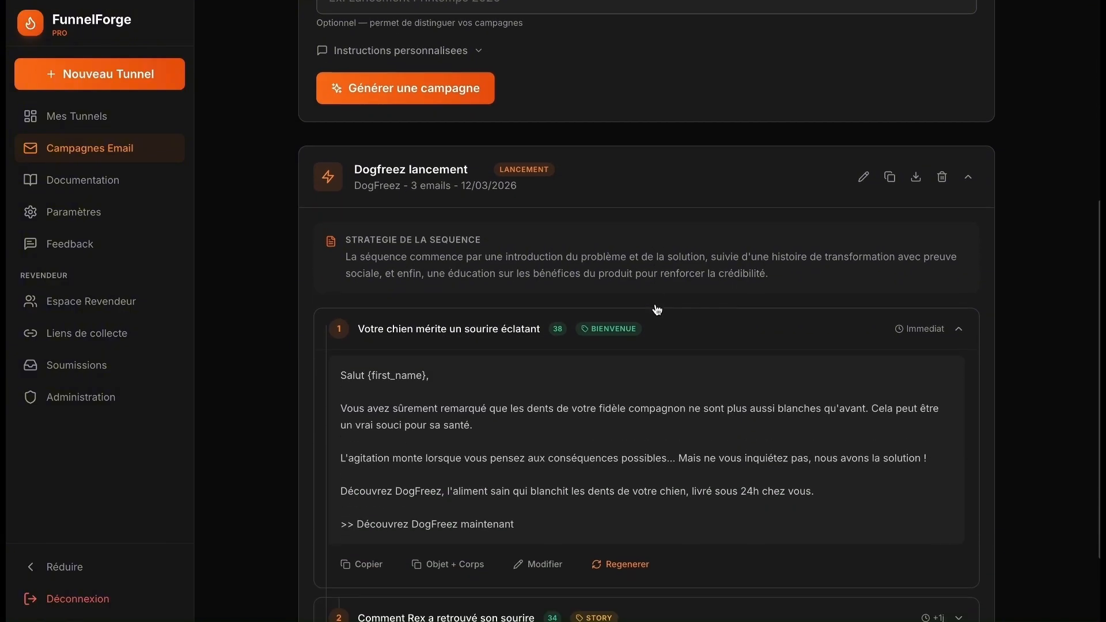
scroll(656, 309, down, 2)
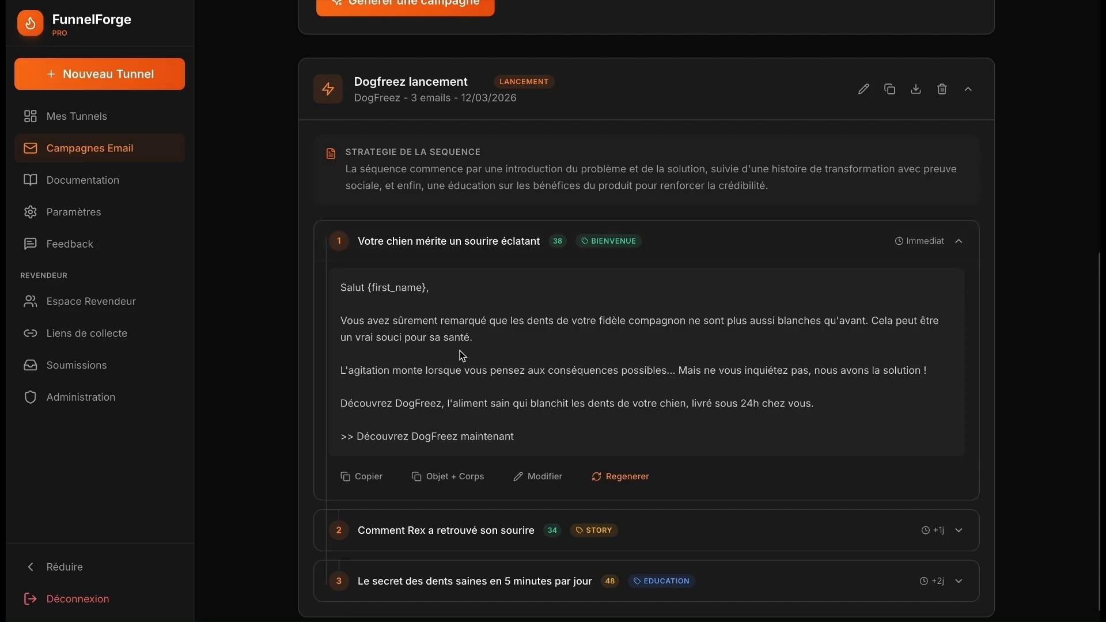
scroll(463, 356, down, 1)
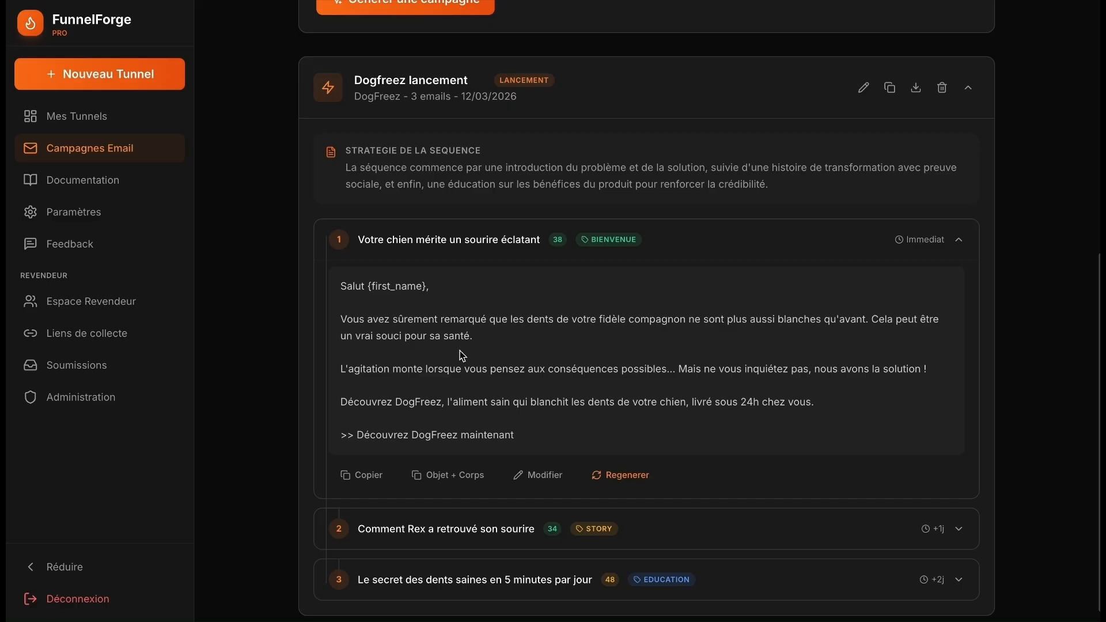
drag(429, 288, 381, 288)
click(482, 341)
drag(516, 321, 546, 321)
scroll(477, 318, up, 8)
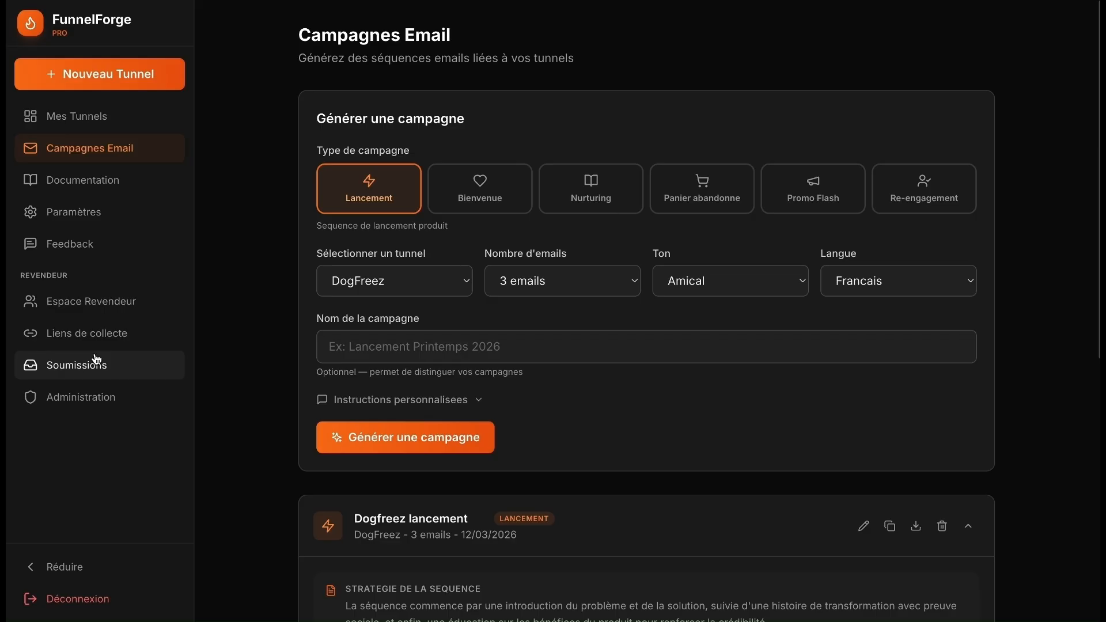
- Copy the test link from Liens de collecte and fill form step 1 with a test name and e-mail
click(102, 247)
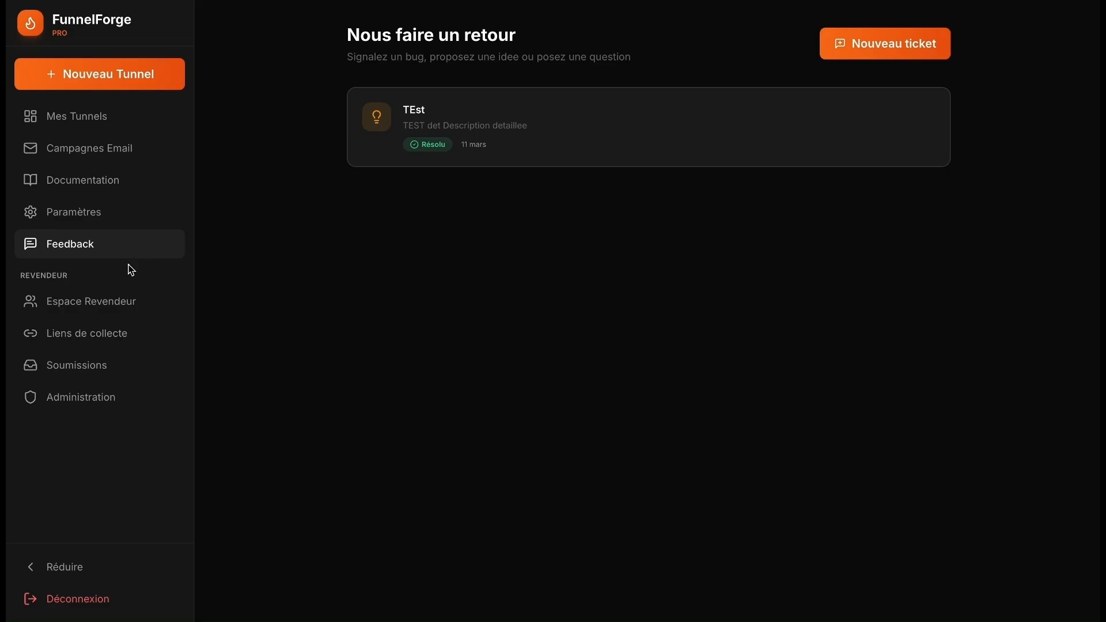
click(108, 336)
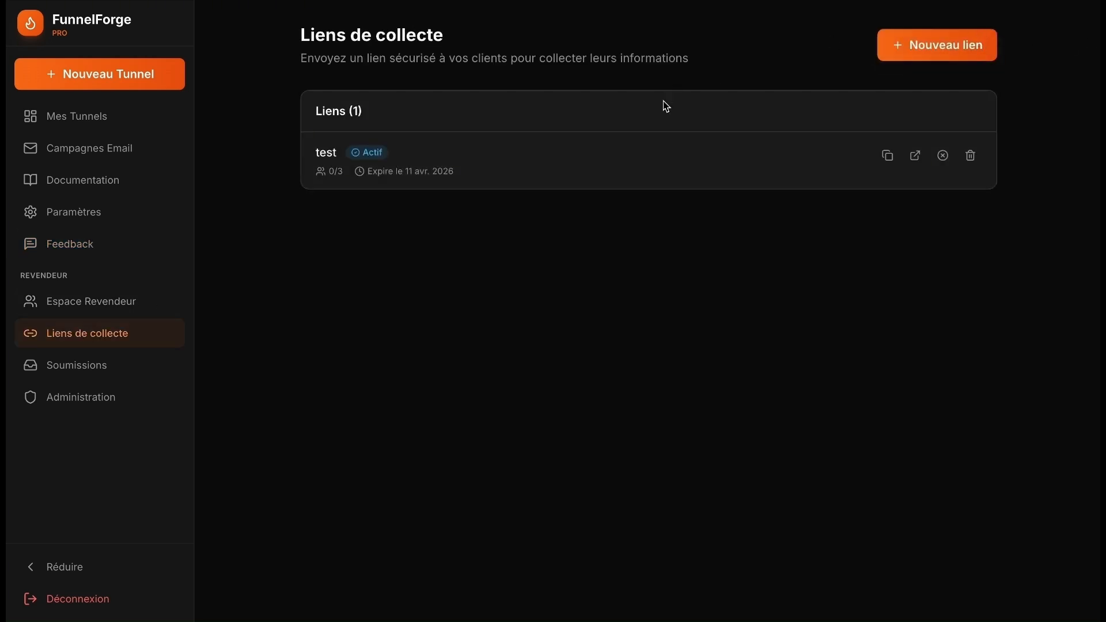
click(889, 162)
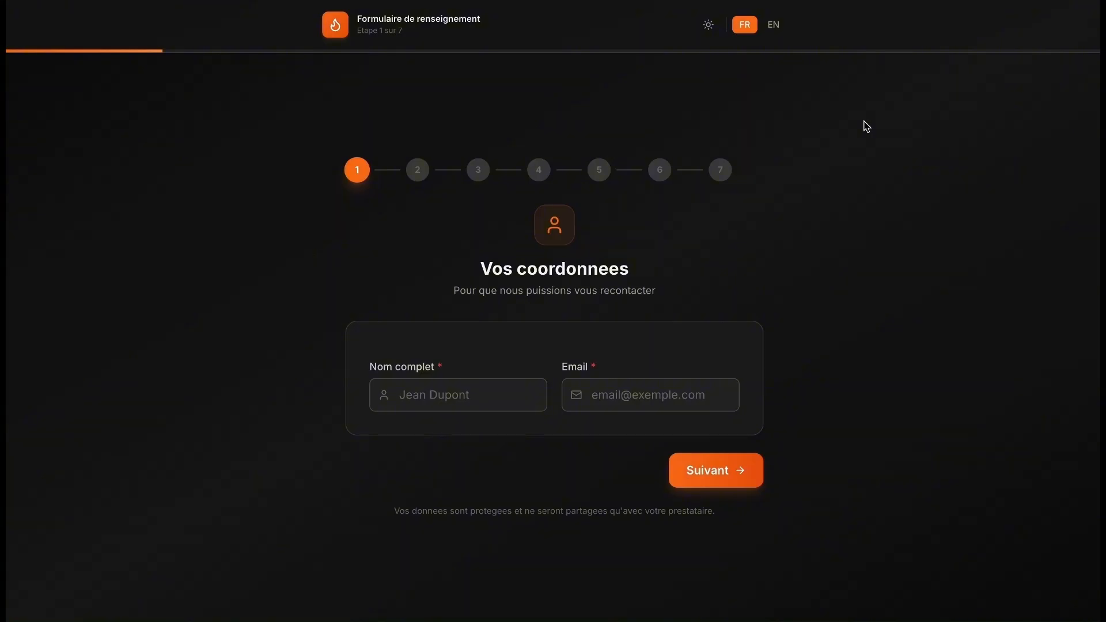
click(427, 403)
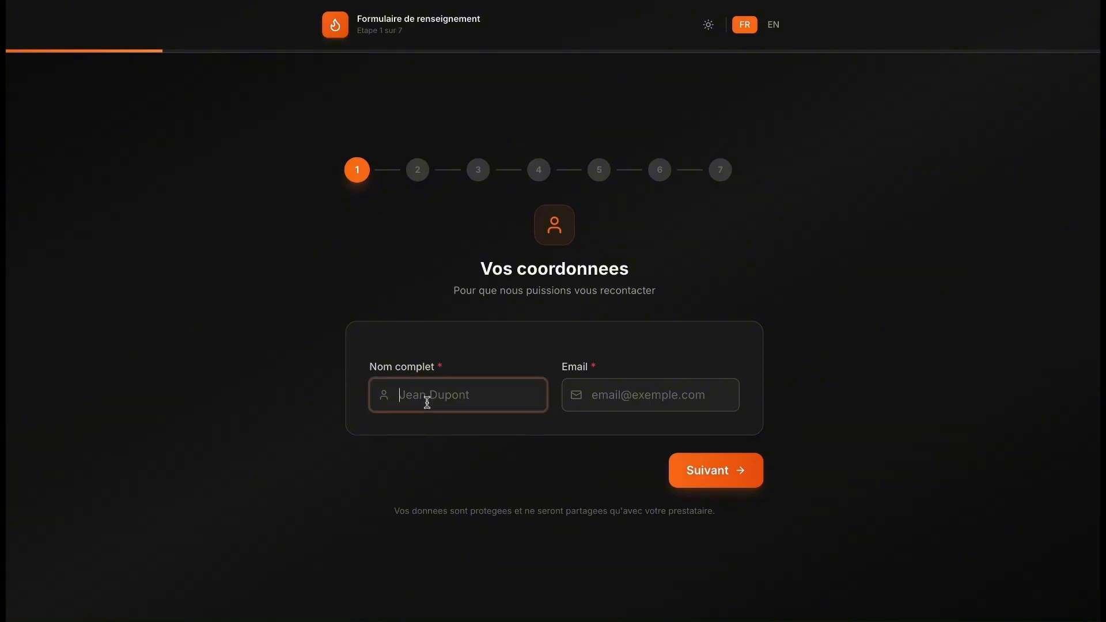
text(test)
click(624, 394)
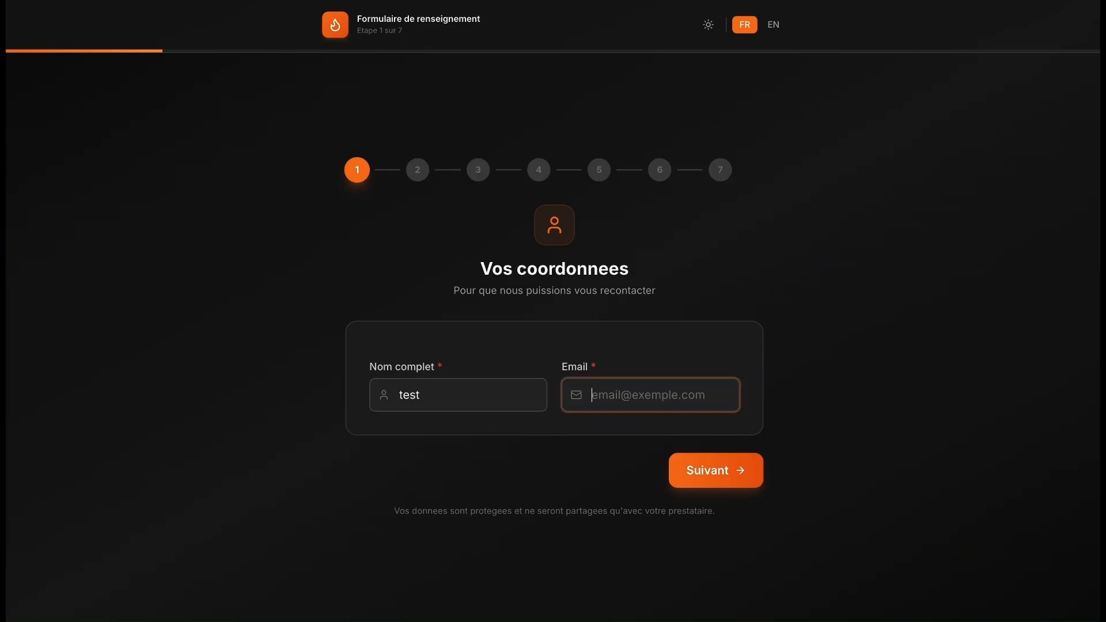
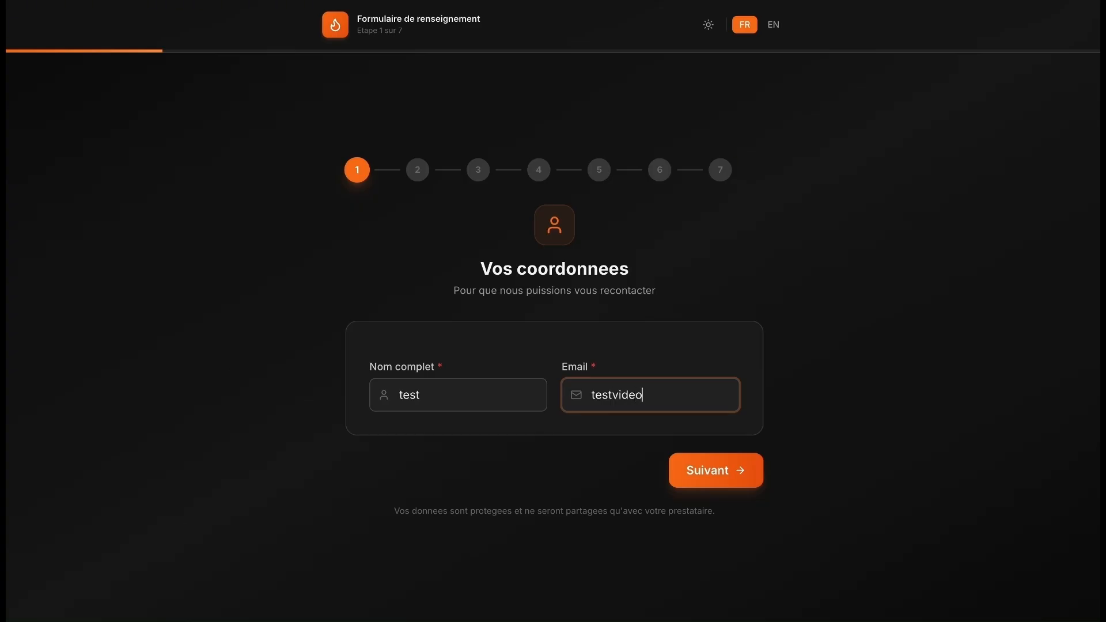
click(714, 470)
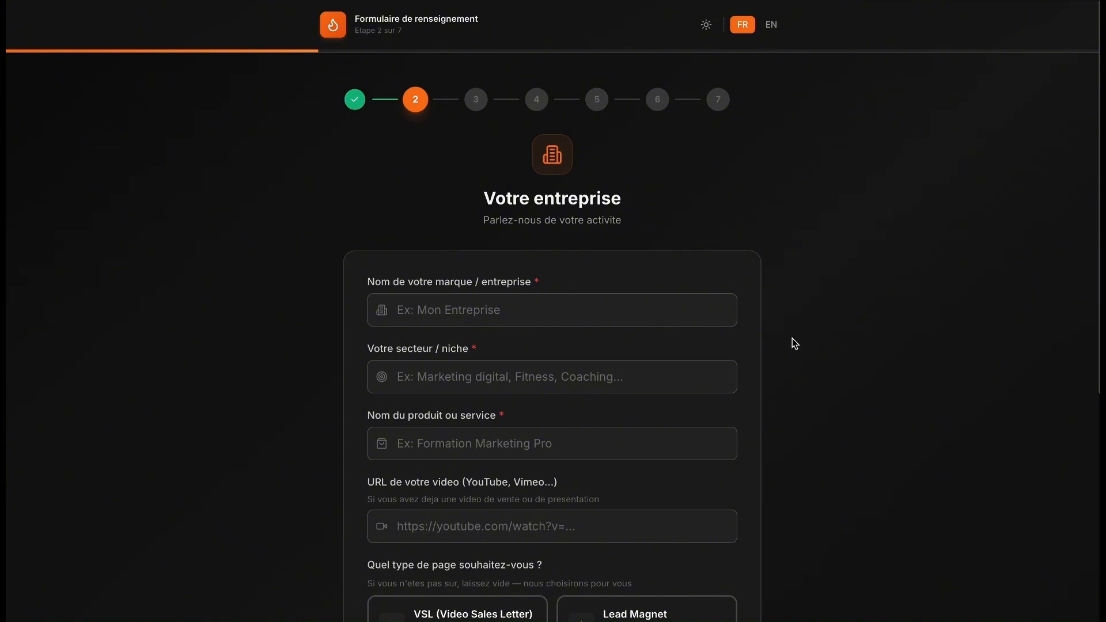
- Enter 'tet' as the brand name on the company step
click(638, 320)
text(rezs)
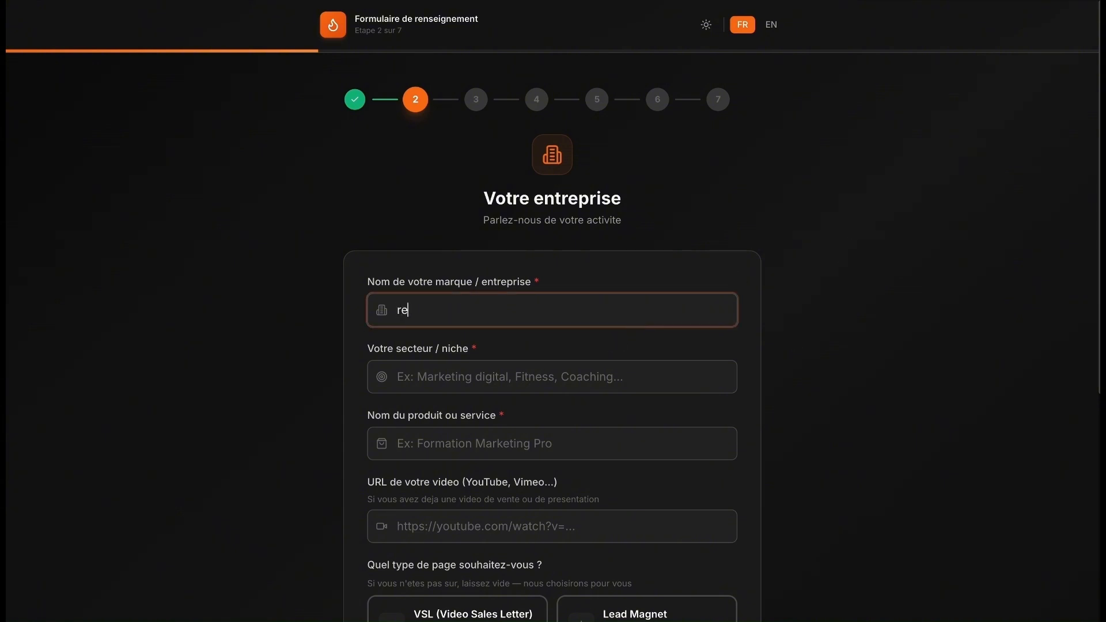
key(BackSpace)
key(BackSpace)
text(tet)
key(ctrl+a)
click(676, 309)
- Fill niche, product name and video URL with 'tet' and choose the Lead Magnet page type
scroll(828, 242, down, 1)
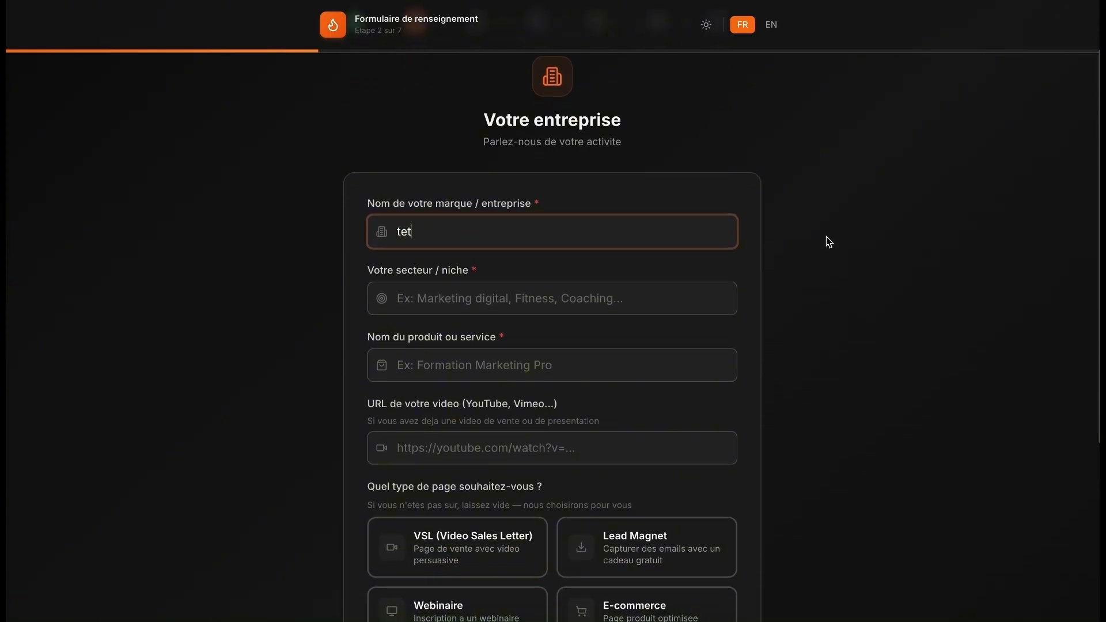
click(648, 292)
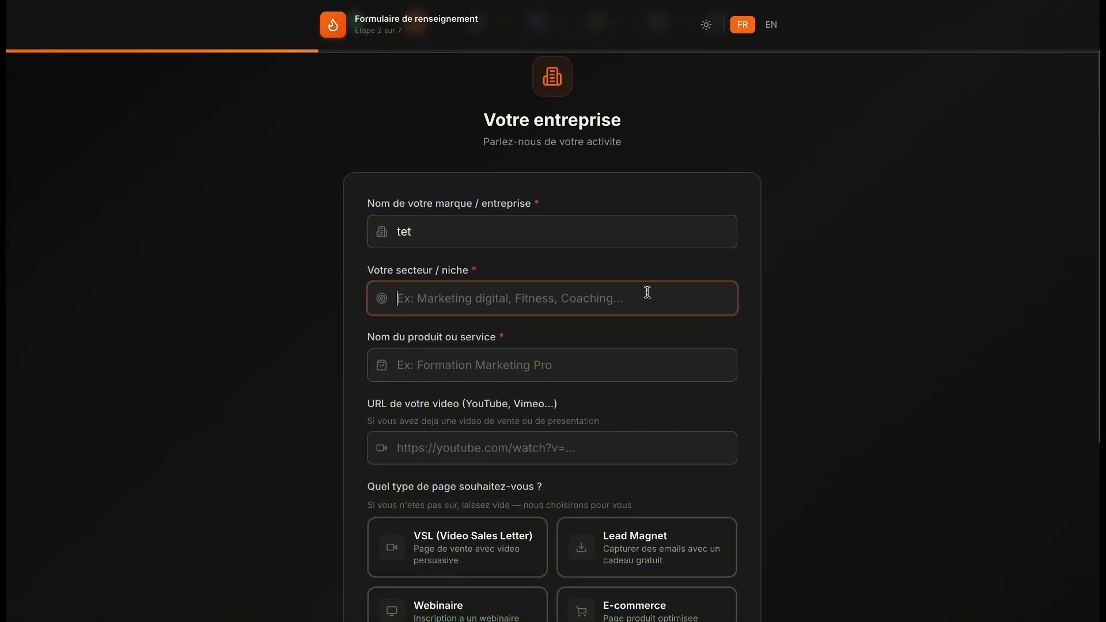
text(tet)
click(570, 362)
text(tet)
click(486, 444)
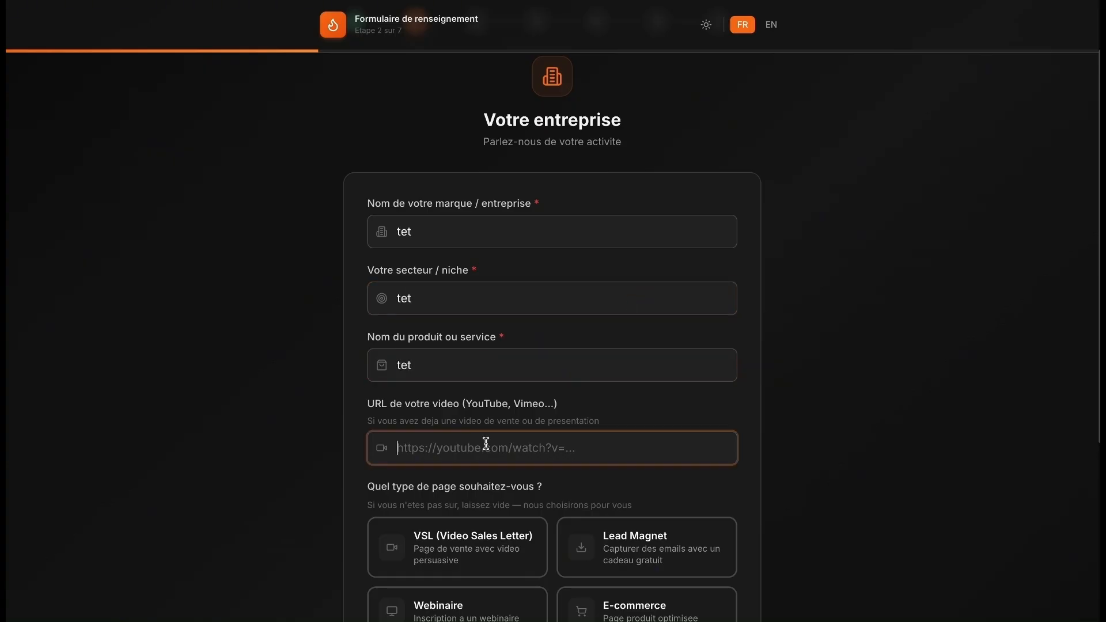
text(tet)
scroll(785, 365, down, 4)
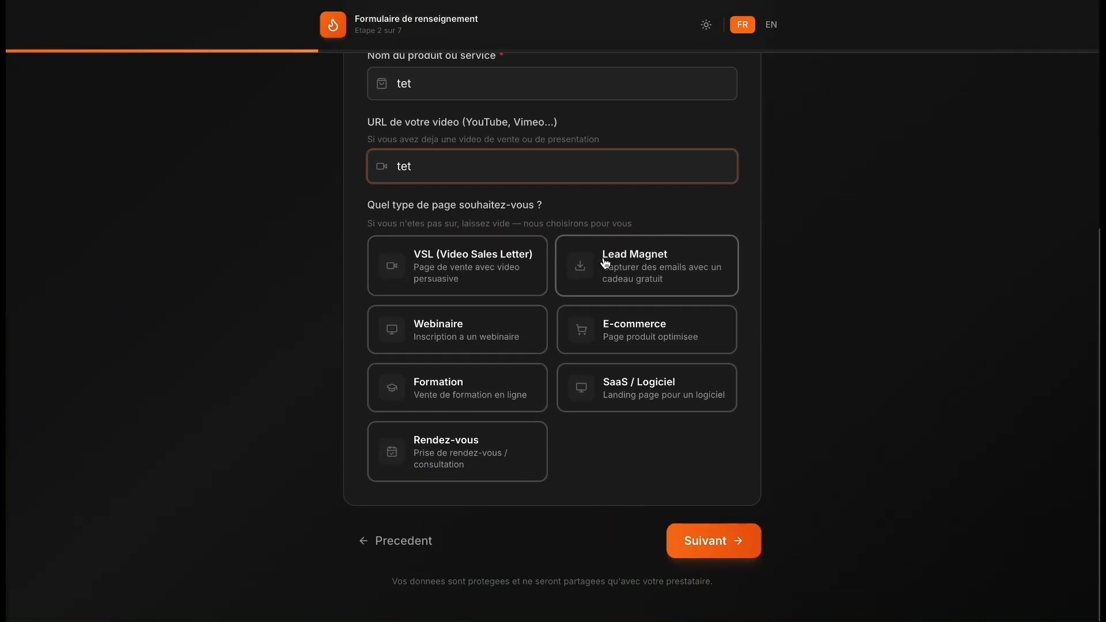
click(605, 263)
click(703, 544)
- Answer the ideal client, main problem and unique solution questions with 'tet'
click(468, 259)
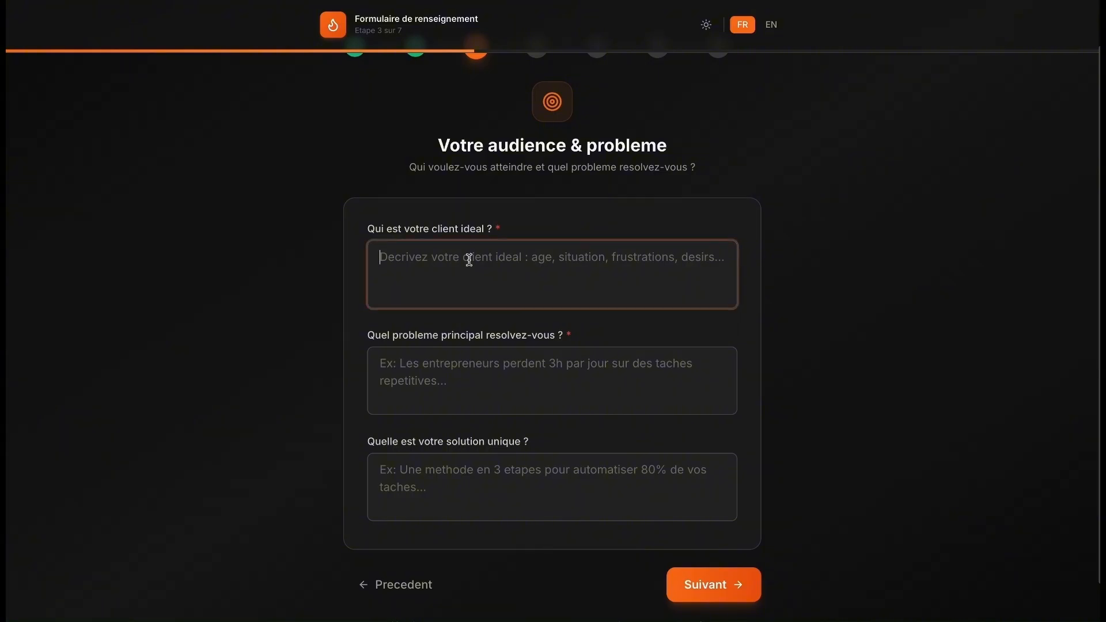
text(tet)
click(414, 370)
text(tet)
click(411, 488)
text(tet)
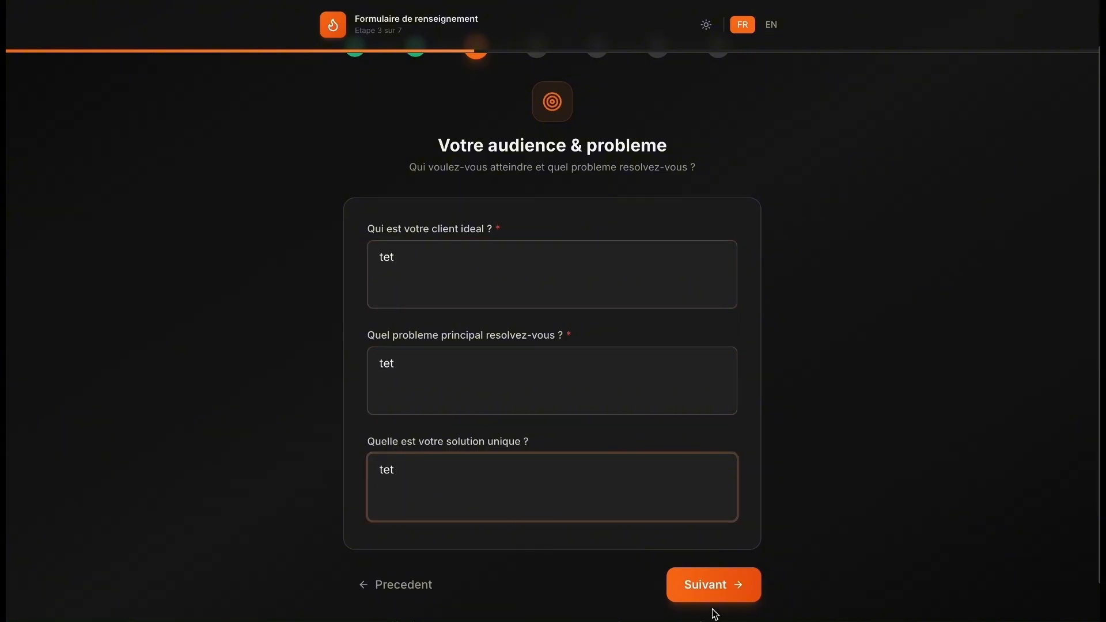
click(740, 584)
- Fill the offer step: price 77, guarantee 30jours, and 'tet' for button text, urgency and first benefit
click(437, 249)
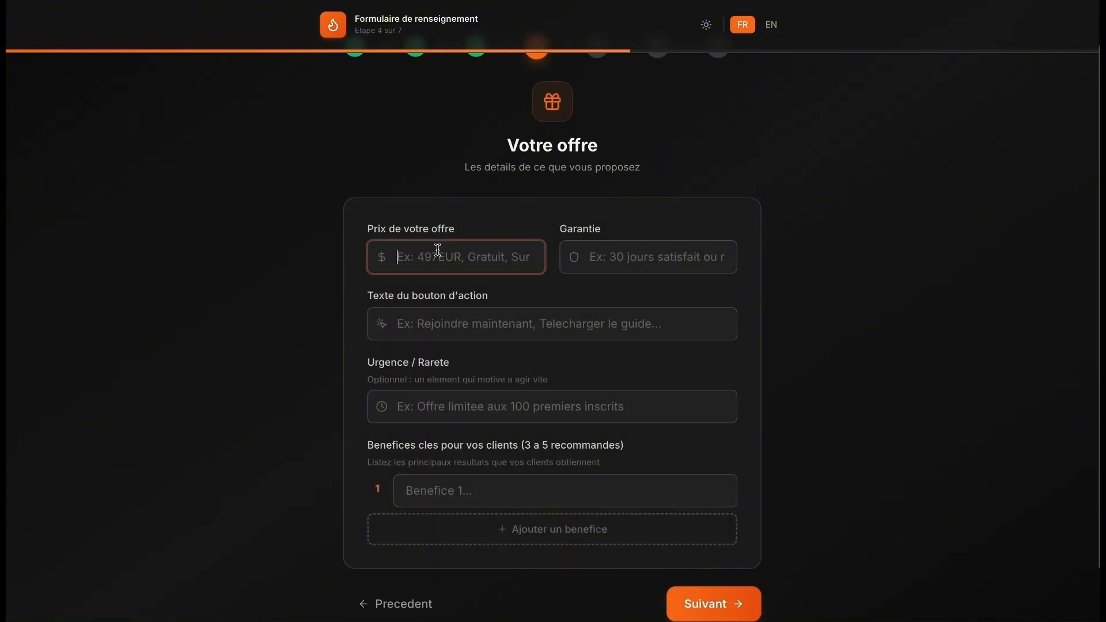
text(77)
click(653, 263)
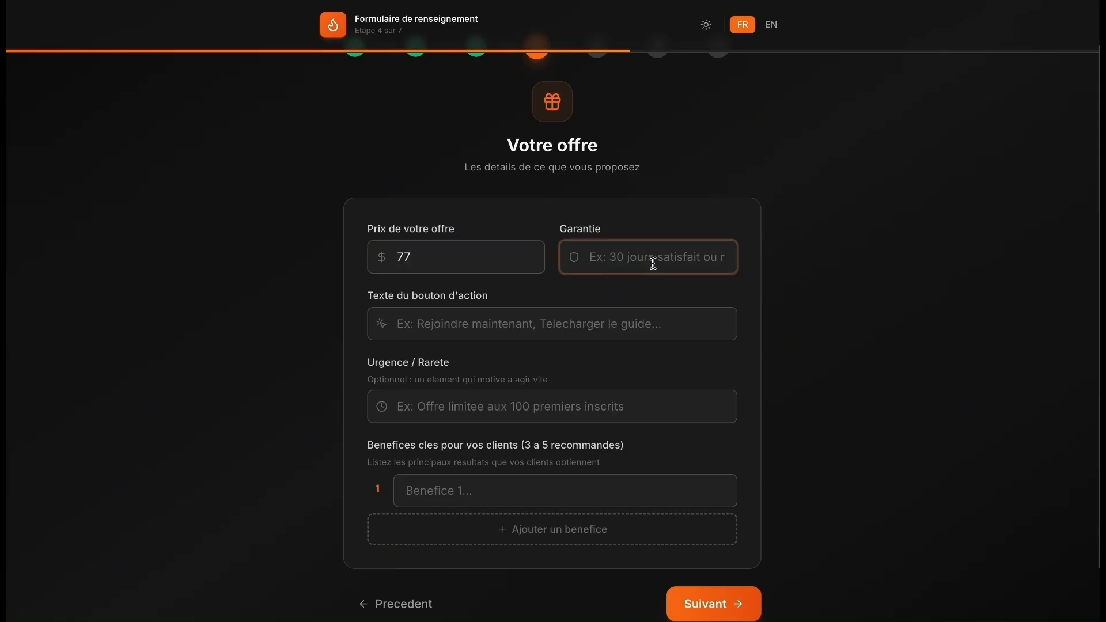
text(30jours)
click(638, 334)
text(tet)
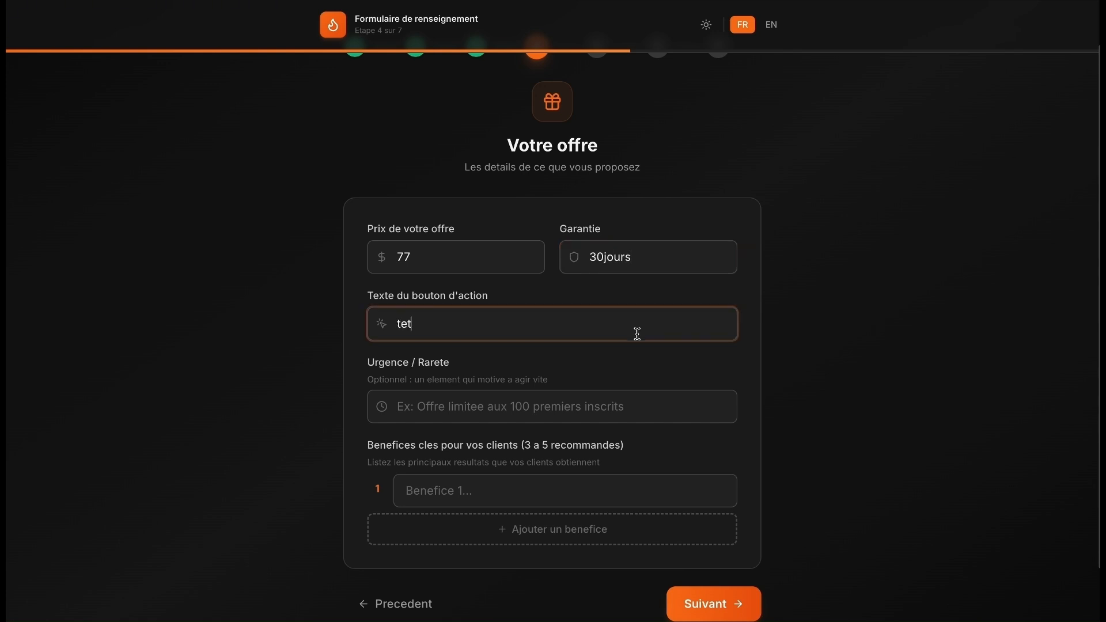
click(499, 402)
text(tet)
click(533, 502)
text(tet)
click(699, 602)
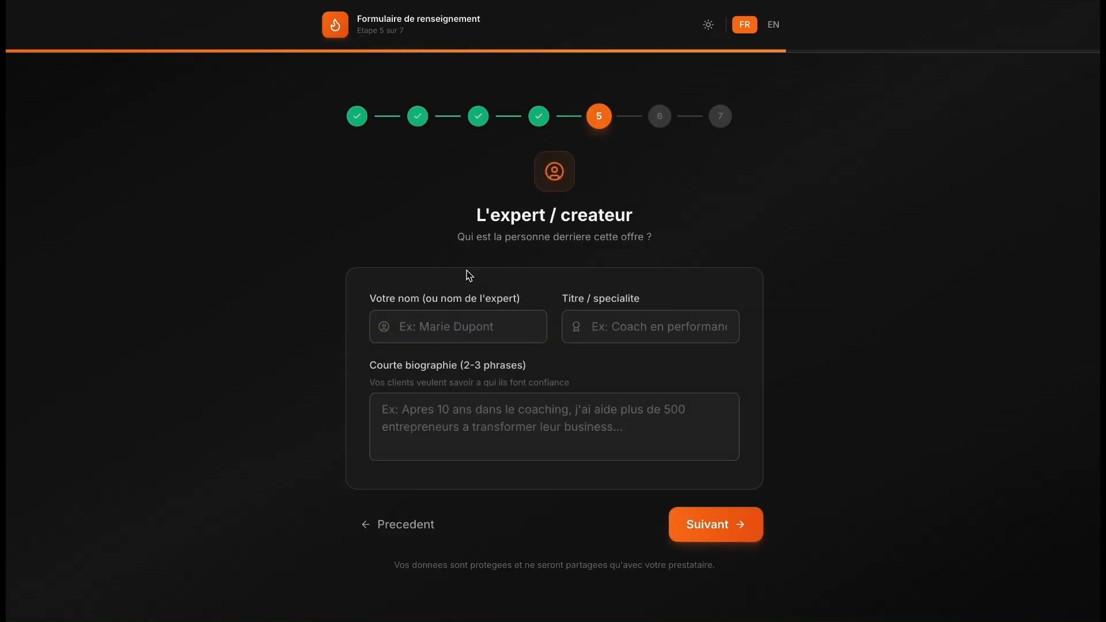
- Fill the expert's name, title and biography with 'tet'
click(510, 326)
text(tet)
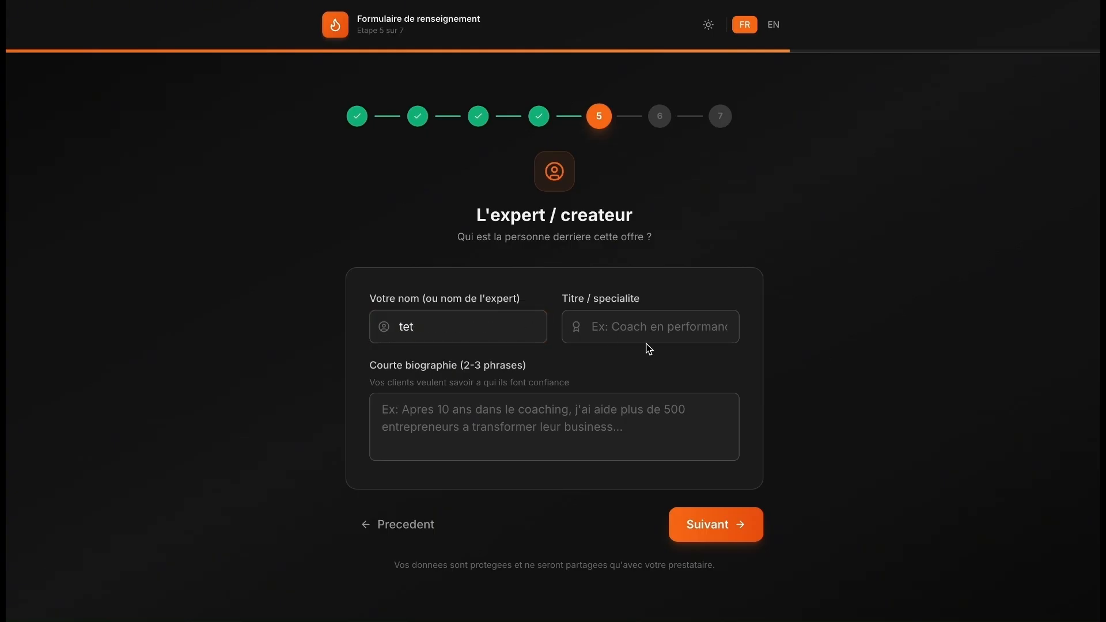
click(654, 325)
text(tet)
click(552, 401)
text(tet)
click(683, 518)
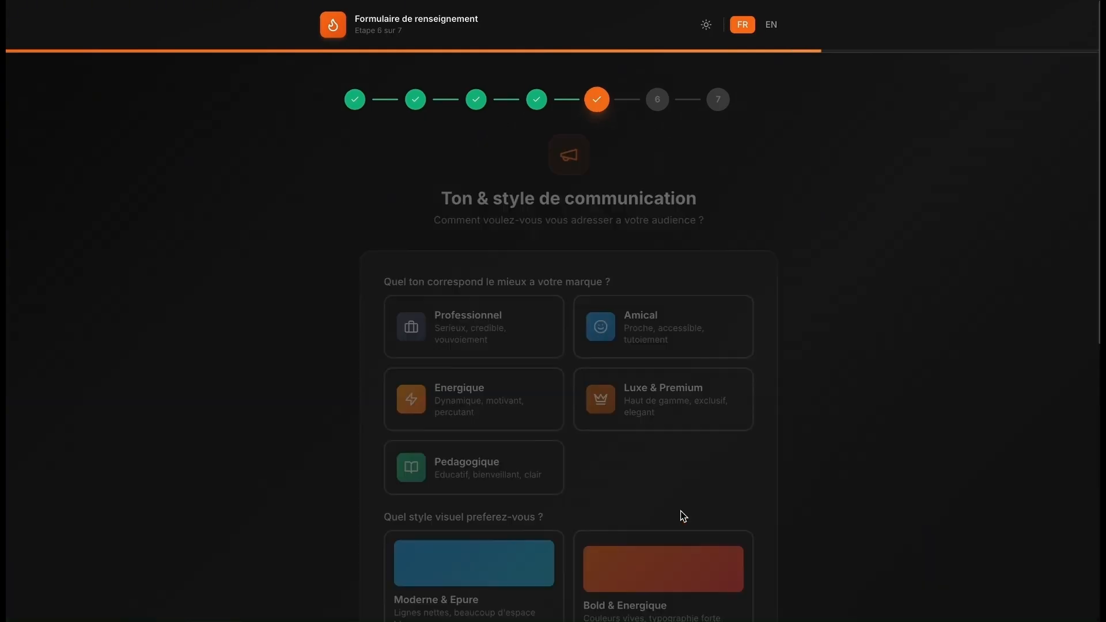
- Choose the Energique tone, Bold & Energique style and Colore ambiance
scroll(839, 416, down, 3)
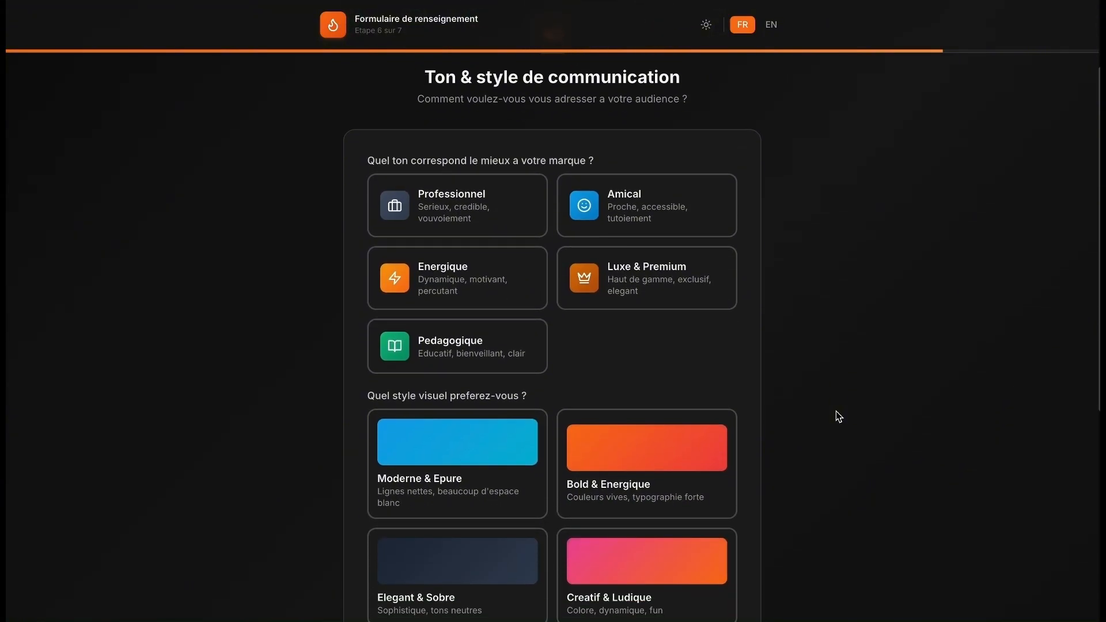
scroll(835, 410, down, 1)
scroll(836, 411, up, 1)
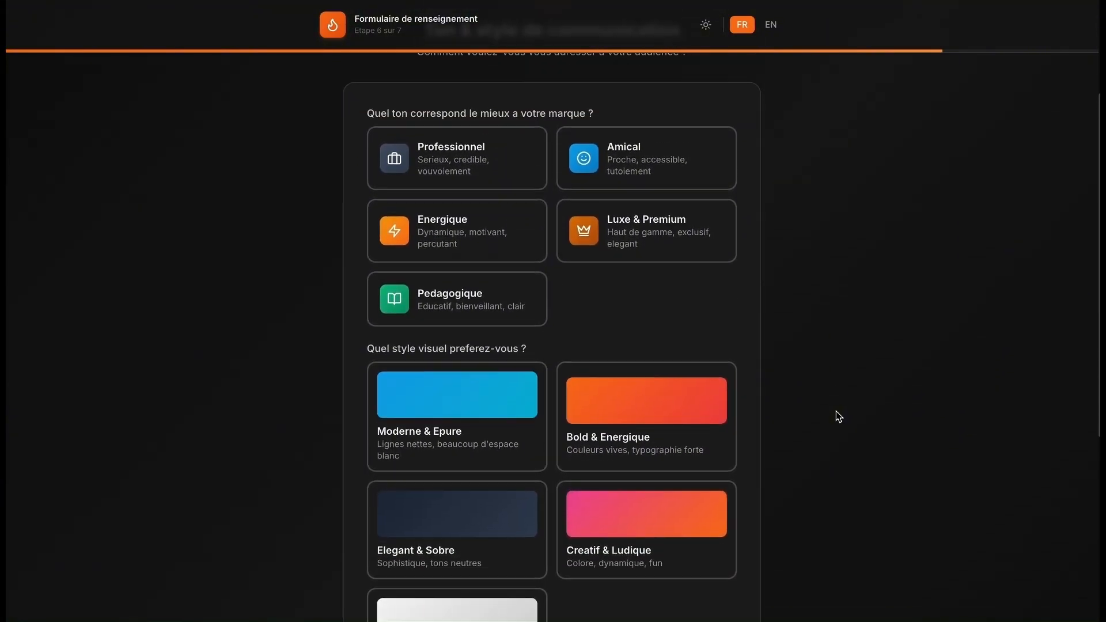
scroll(835, 411, down, 1)
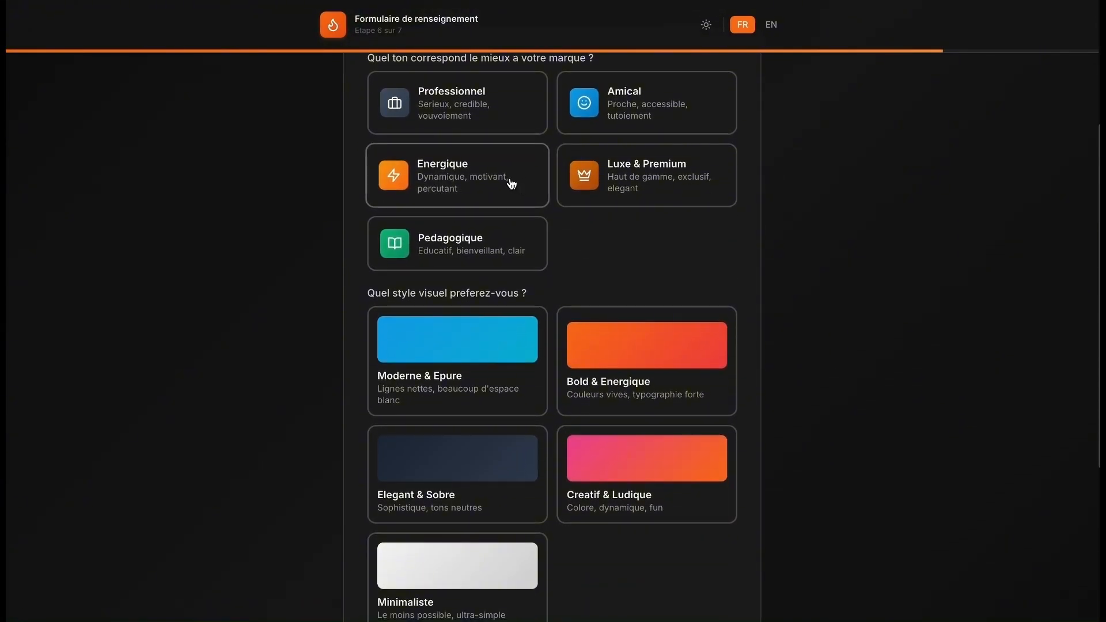
click(490, 182)
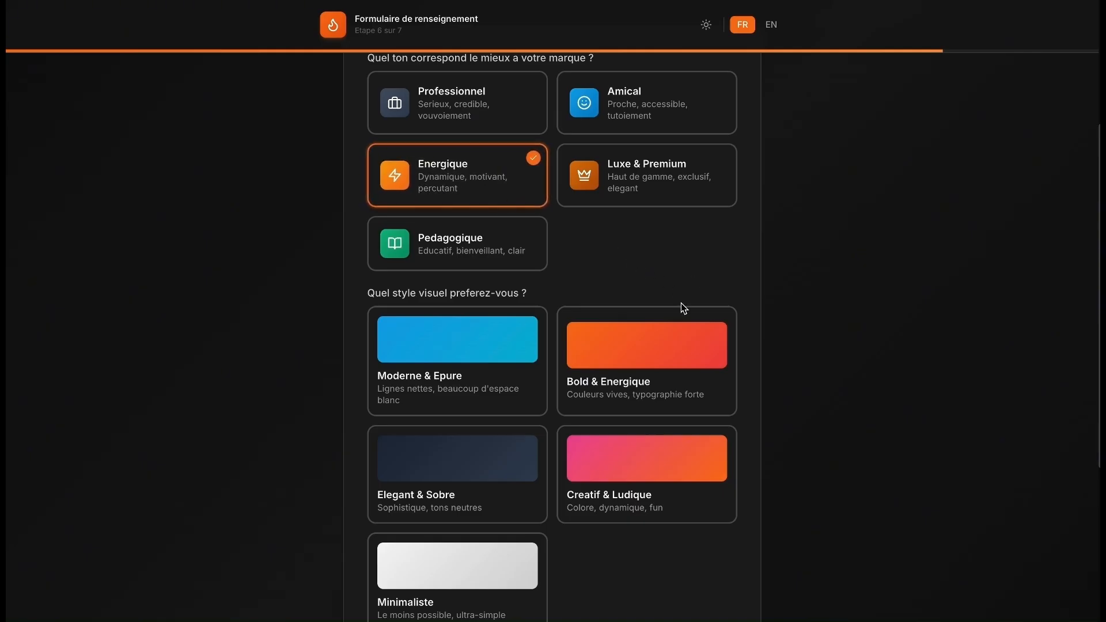
click(635, 353)
scroll(839, 303, down, 5)
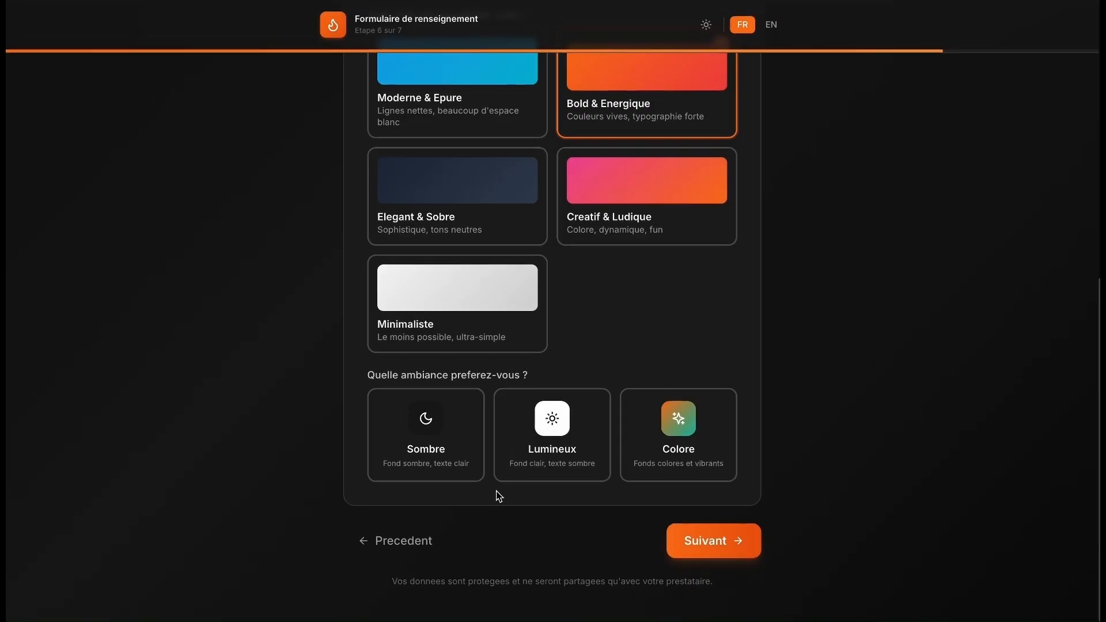
click(655, 455)
click(686, 538)
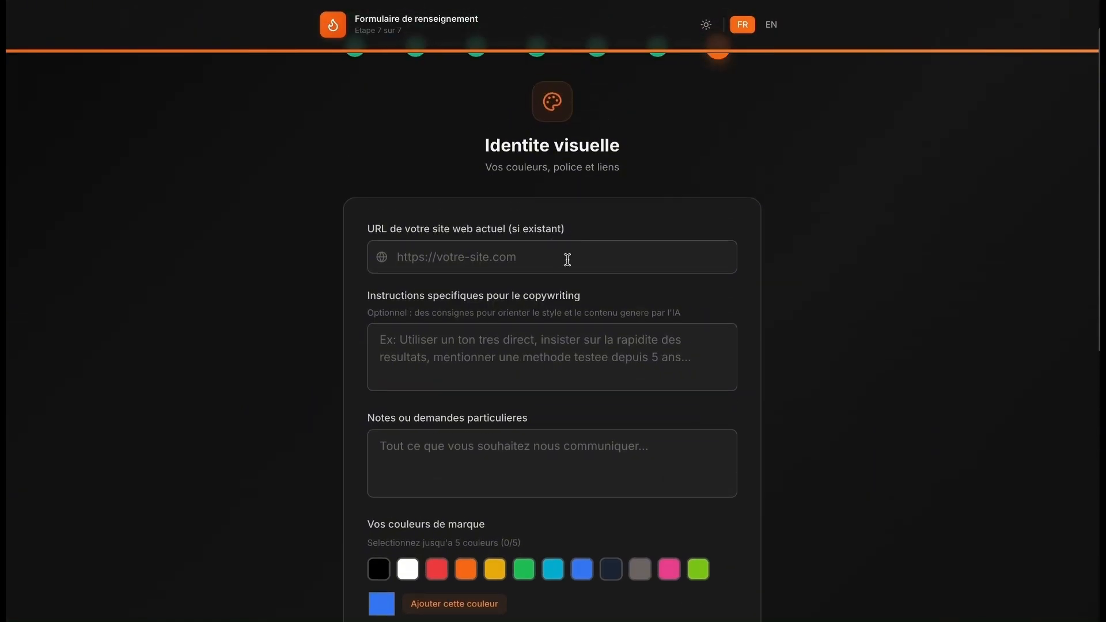
- Enter 'tet' as the copywriting instructions and as the notes and special requests
click(558, 263)
click(464, 340)
text(tet)
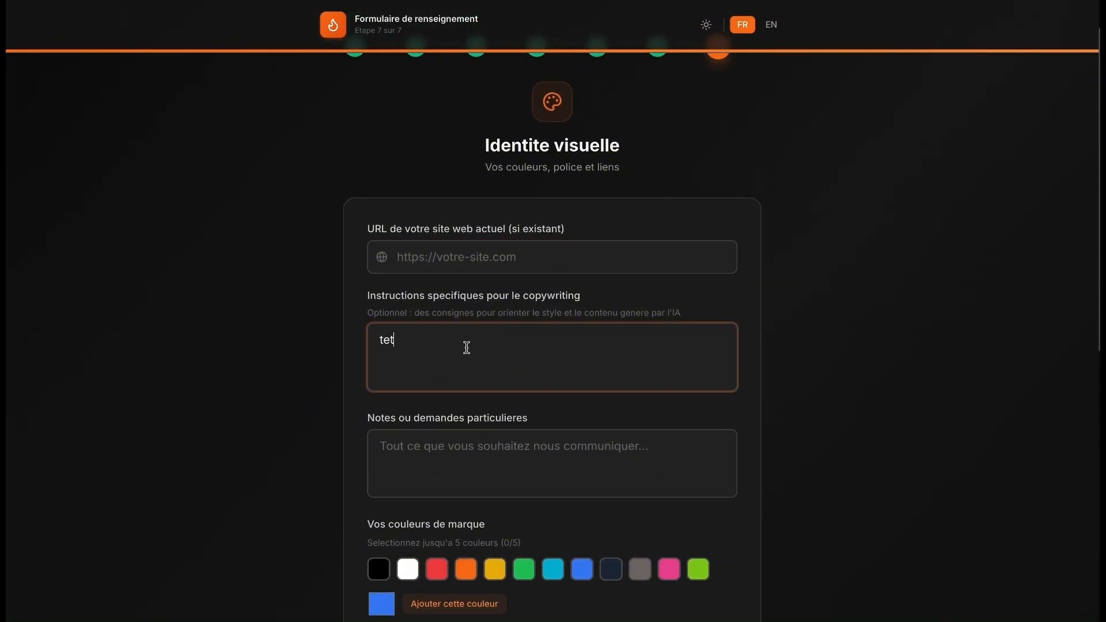
click(451, 452)
text(tet)
- Choose Pas de preference for the font and submit the collection form
scroll(757, 289, down, 7)
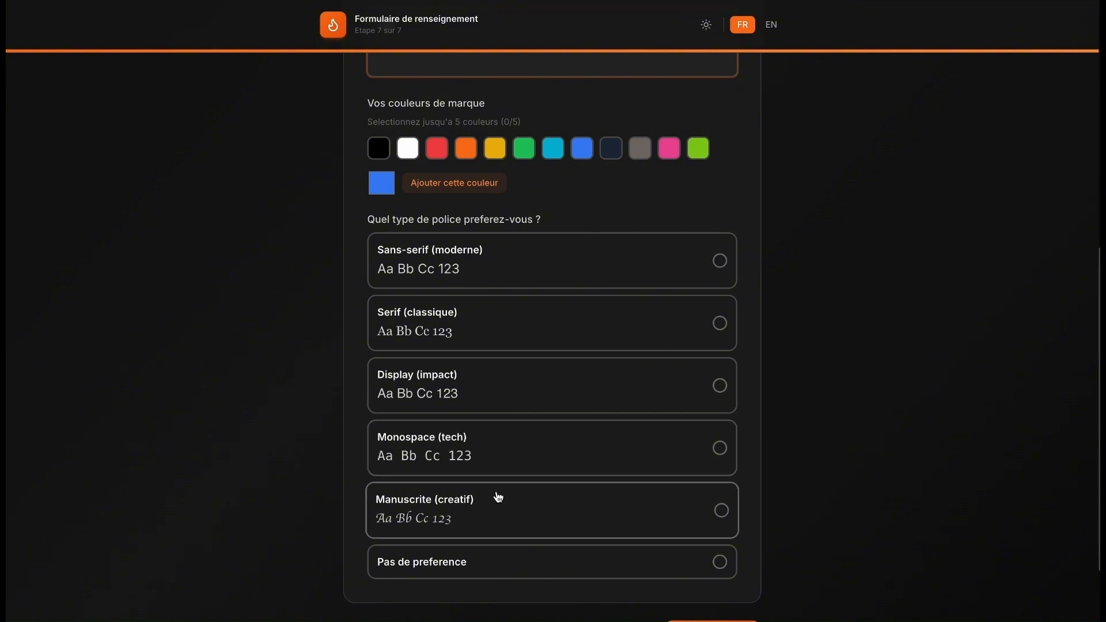
click(494, 570)
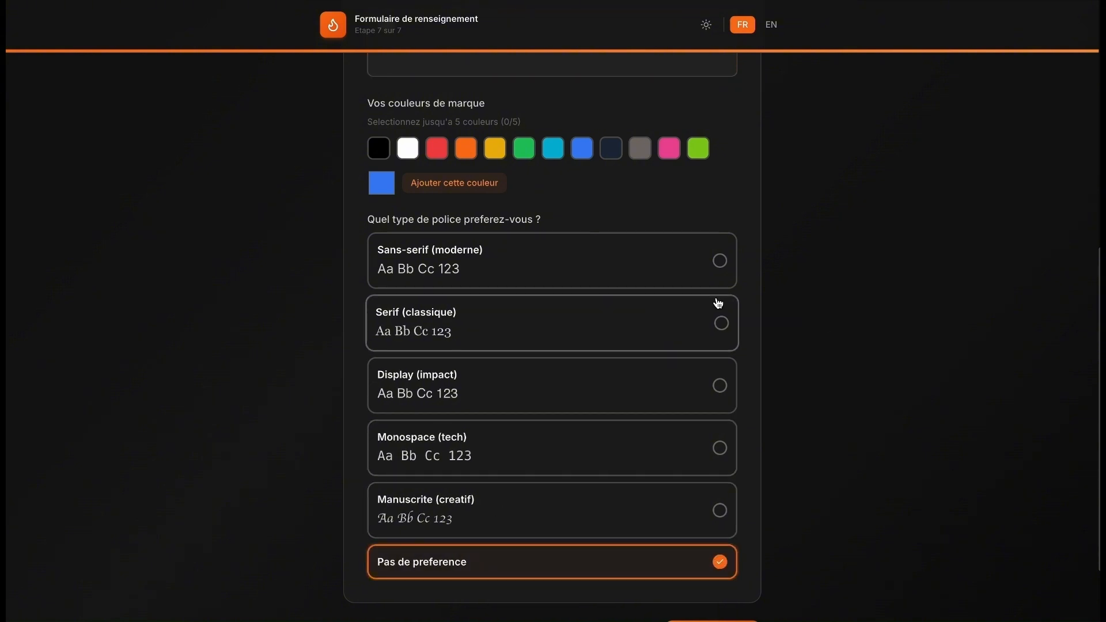
scroll(717, 311, down, 2)
click(713, 532)
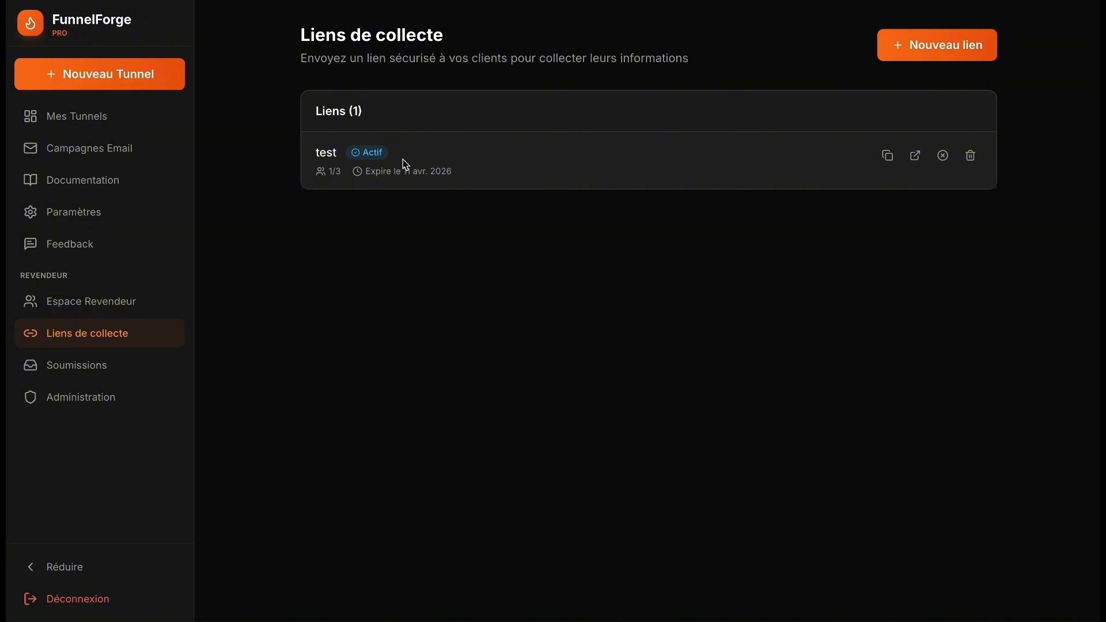
- Expand the pending test submission under Soumissions and review its answers: energetic tone, price 77, lead_magnet type
click(85, 378)
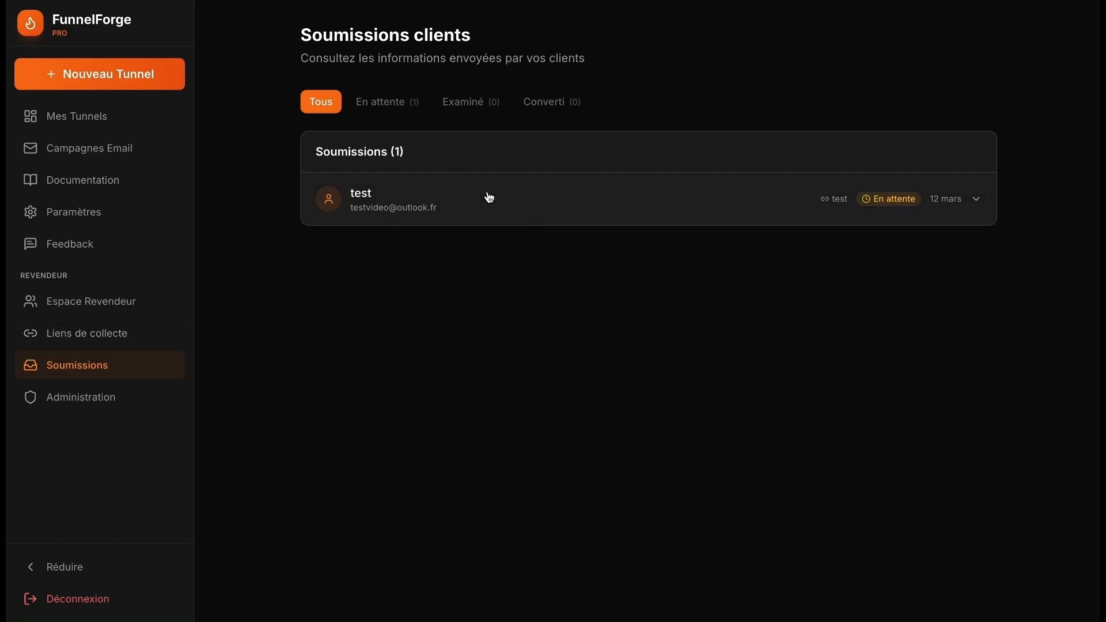
click(467, 194)
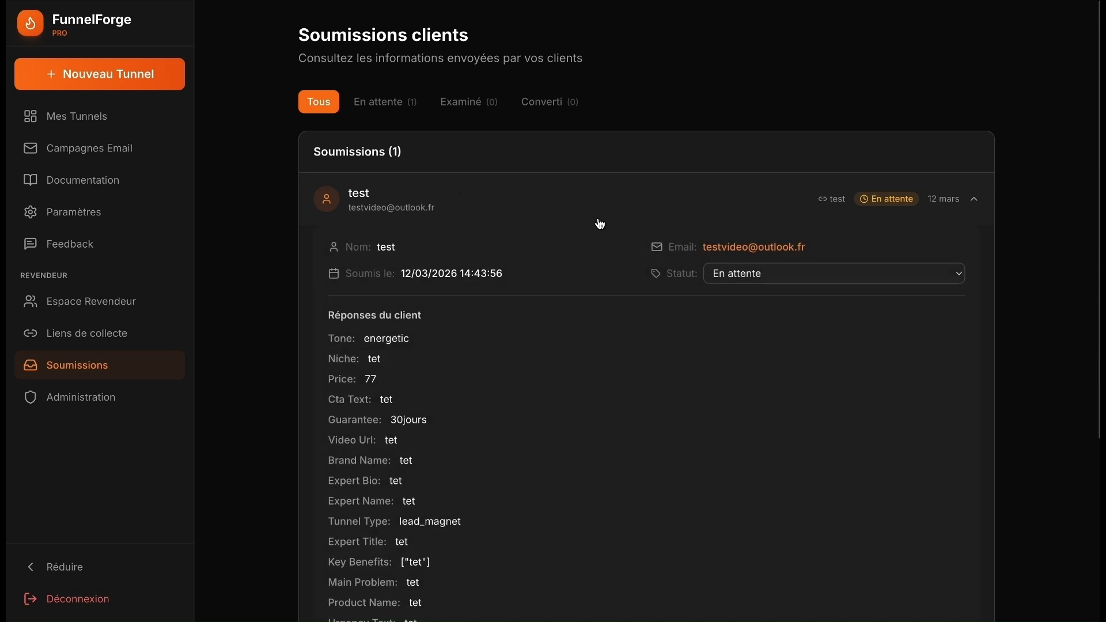
scroll(682, 270, down, 3)
scroll(682, 270, down, 2)
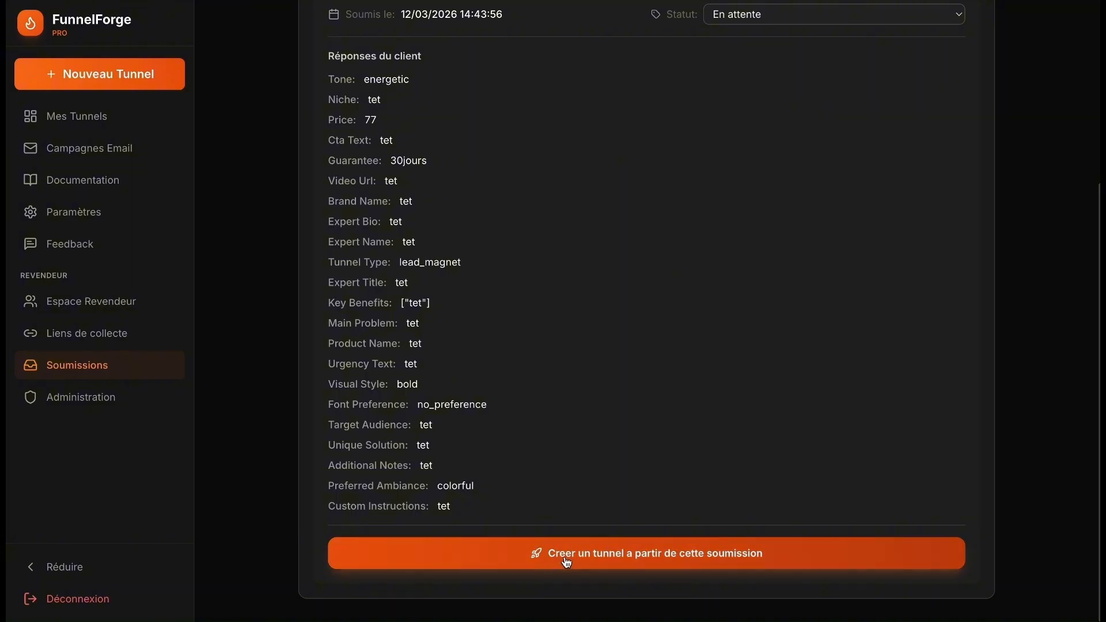
- Start a funnel from the test submission and choose the Authentique & Chaleureux Pack Signature style
click(701, 559)
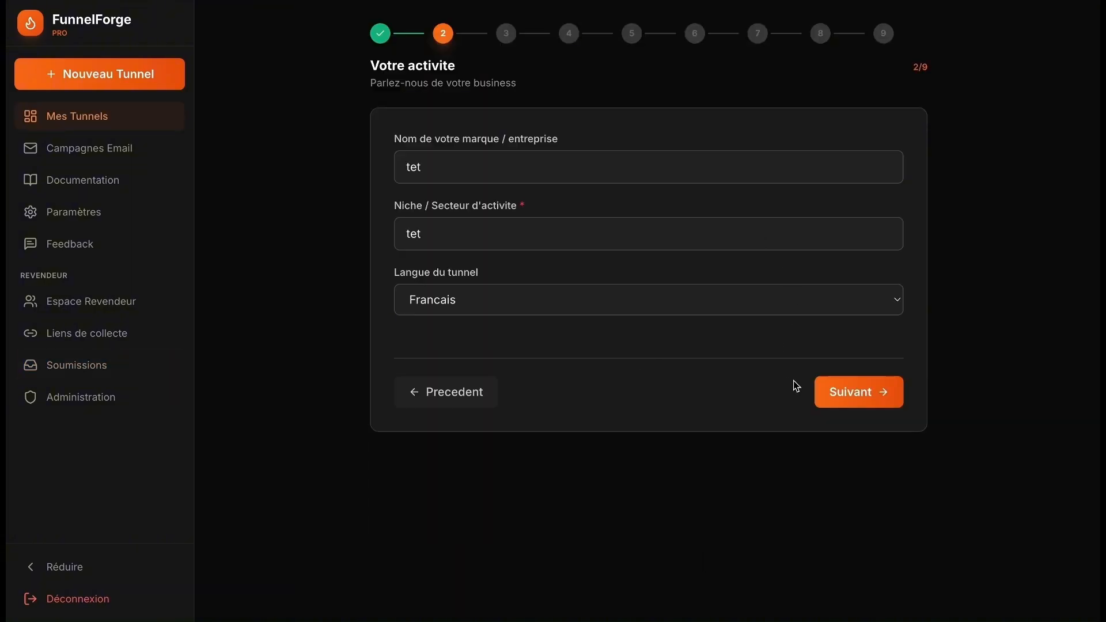
click(829, 390)
scroll(775, 245, down, 15)
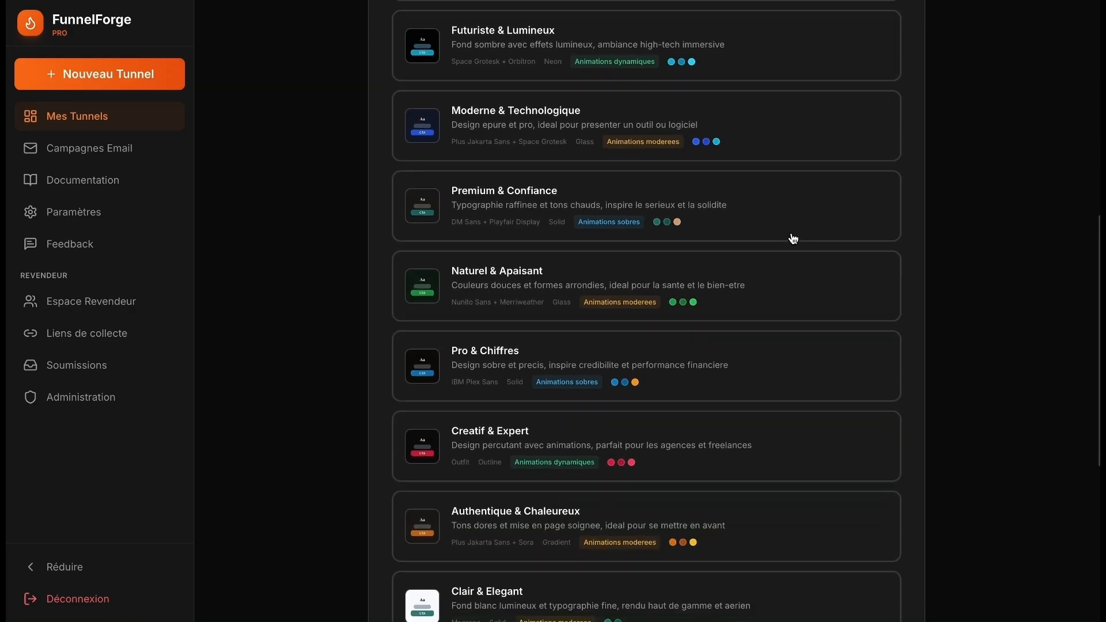
scroll(794, 238, up, 15)
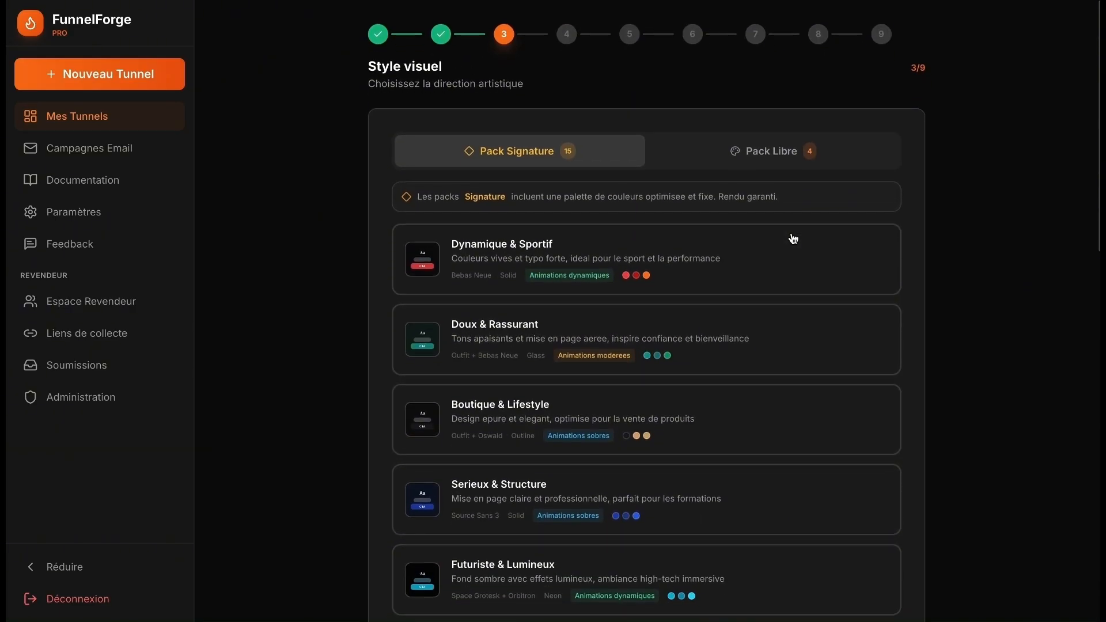
scroll(793, 238, down, 10)
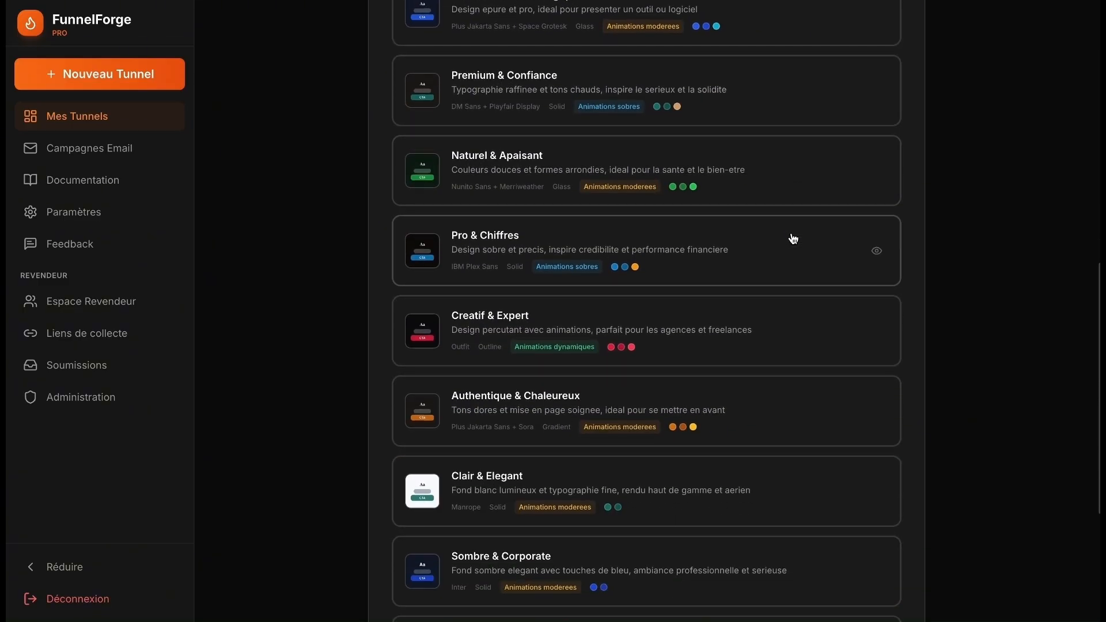
scroll(788, 291, down, 1)
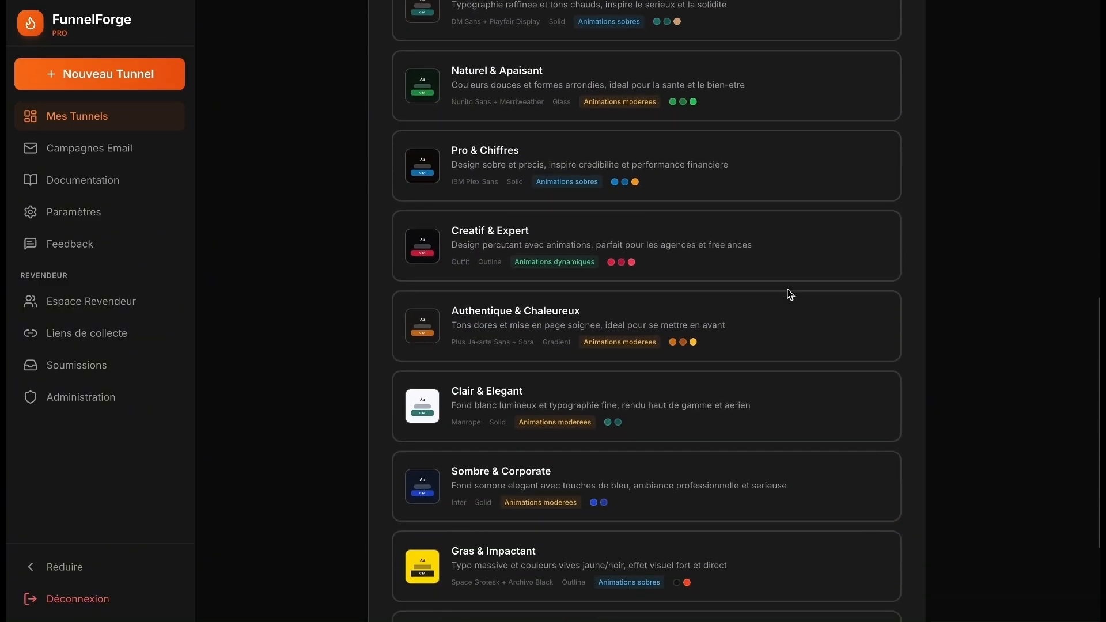
click(751, 335)
scroll(752, 333, up, 10)
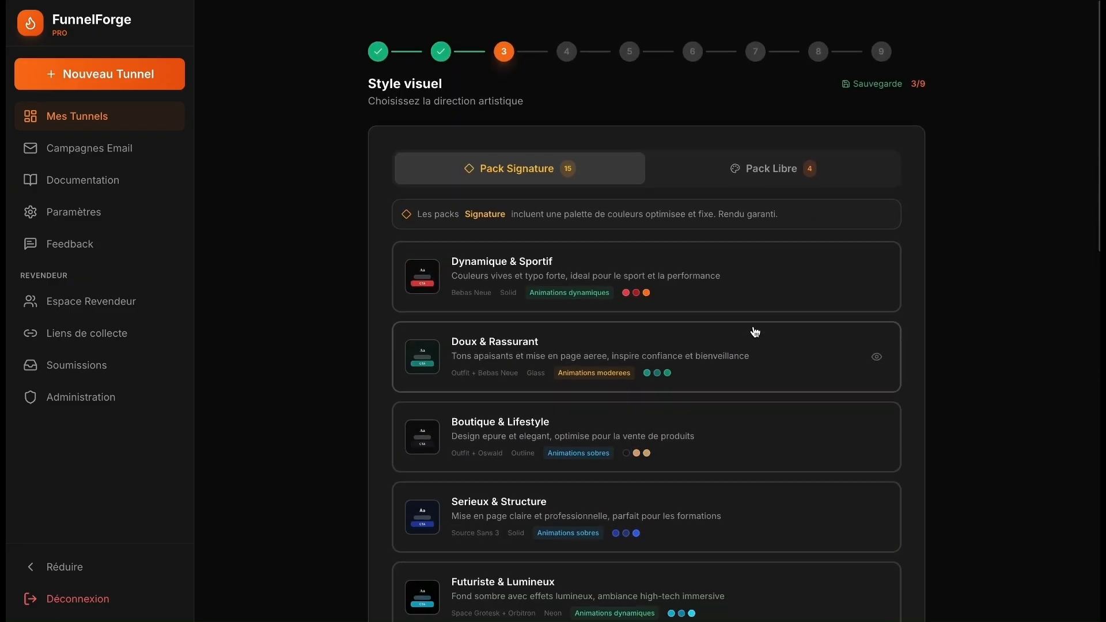
click(814, 155)
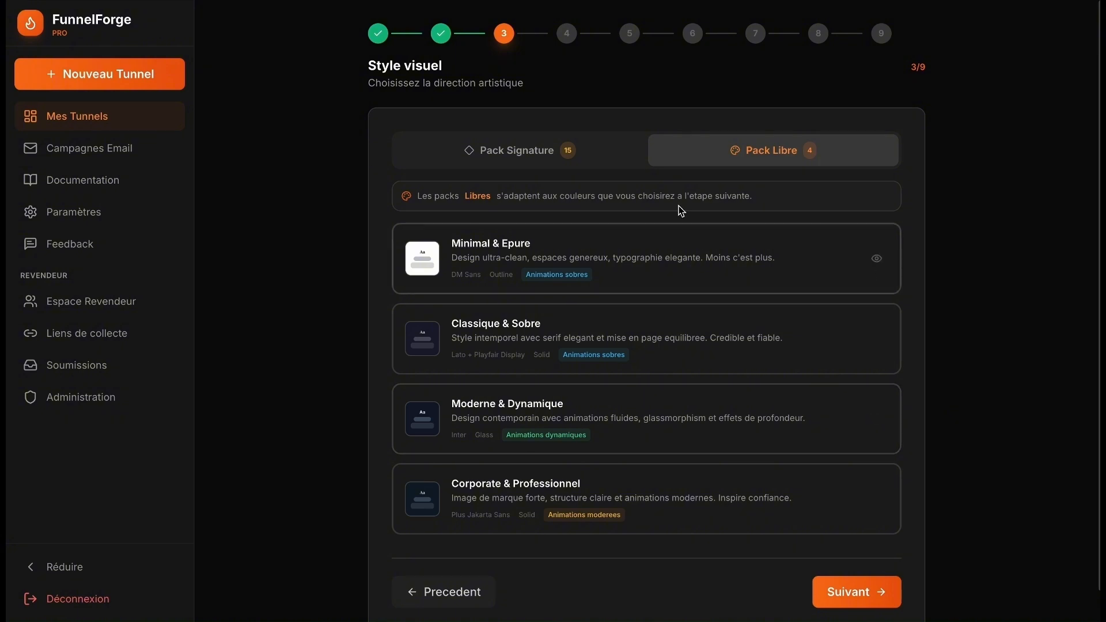
click(547, 152)
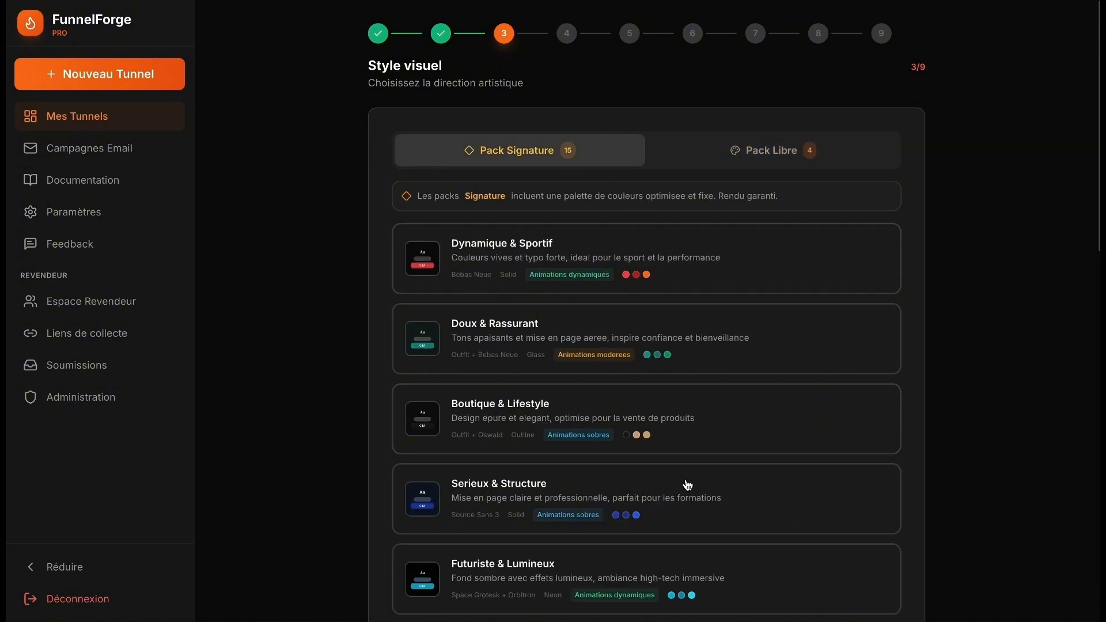
scroll(687, 485, down, 10)
click(686, 486)
scroll(686, 487, down, 5)
- Pass the audience, offer, content, expert and final-details steps, generate the funnel, and view Mes Tunnels
click(831, 558)
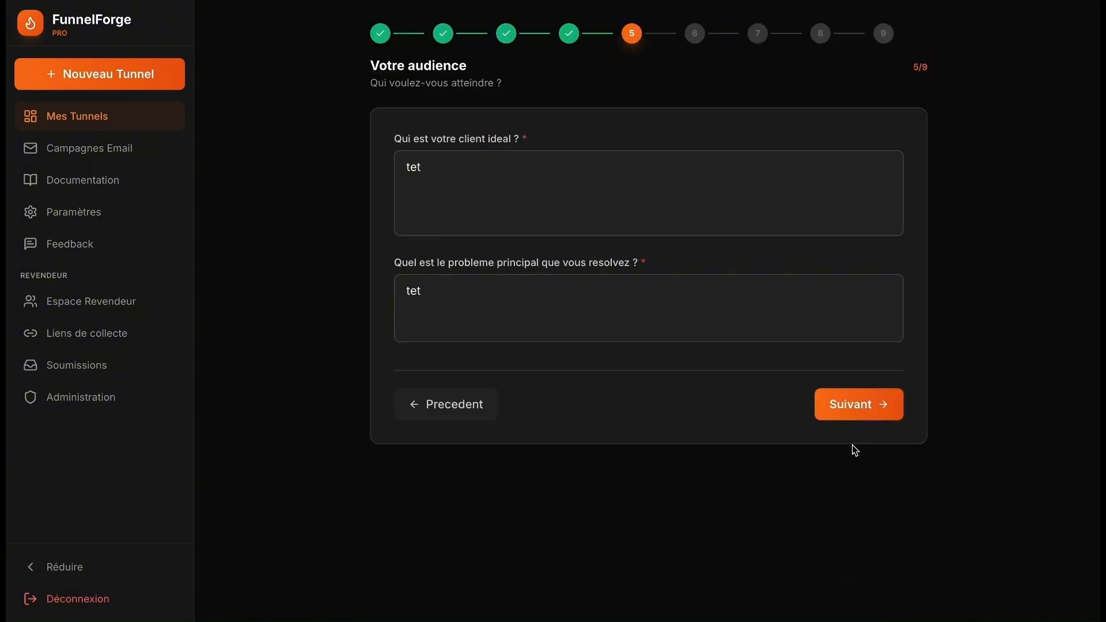
click(861, 414)
click(862, 395)
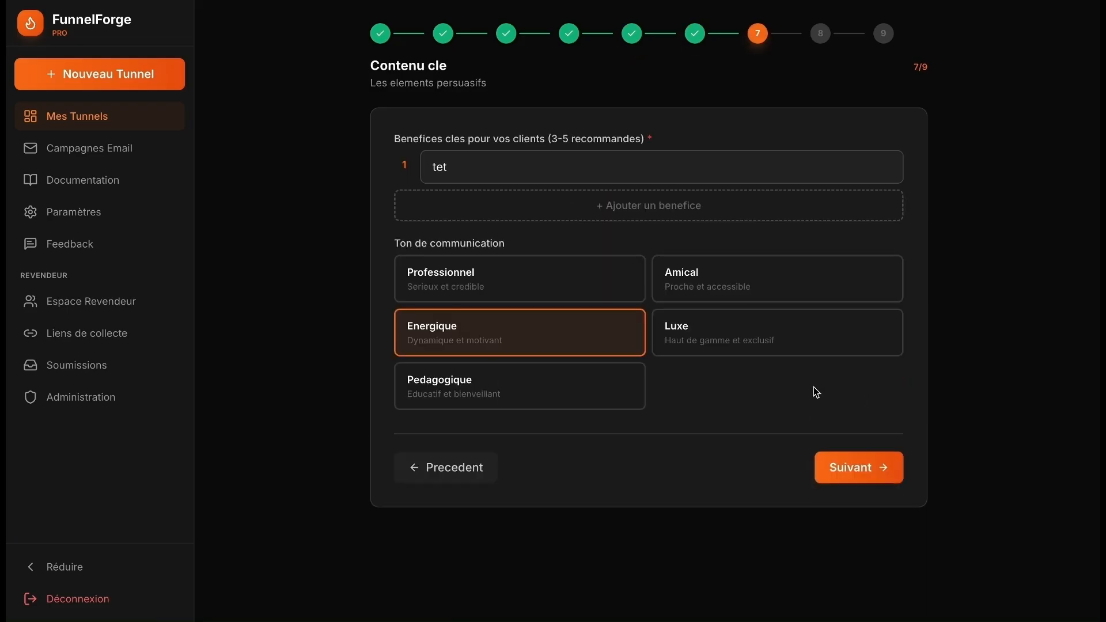
click(862, 464)
click(855, 483)
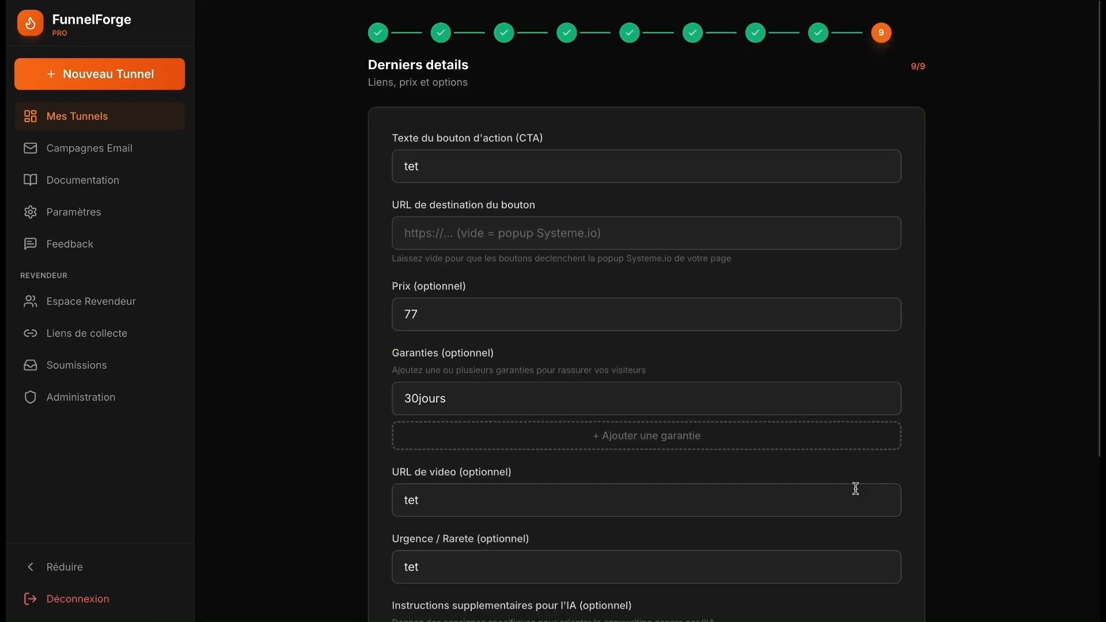
scroll(855, 488, down, 5)
click(785, 568)
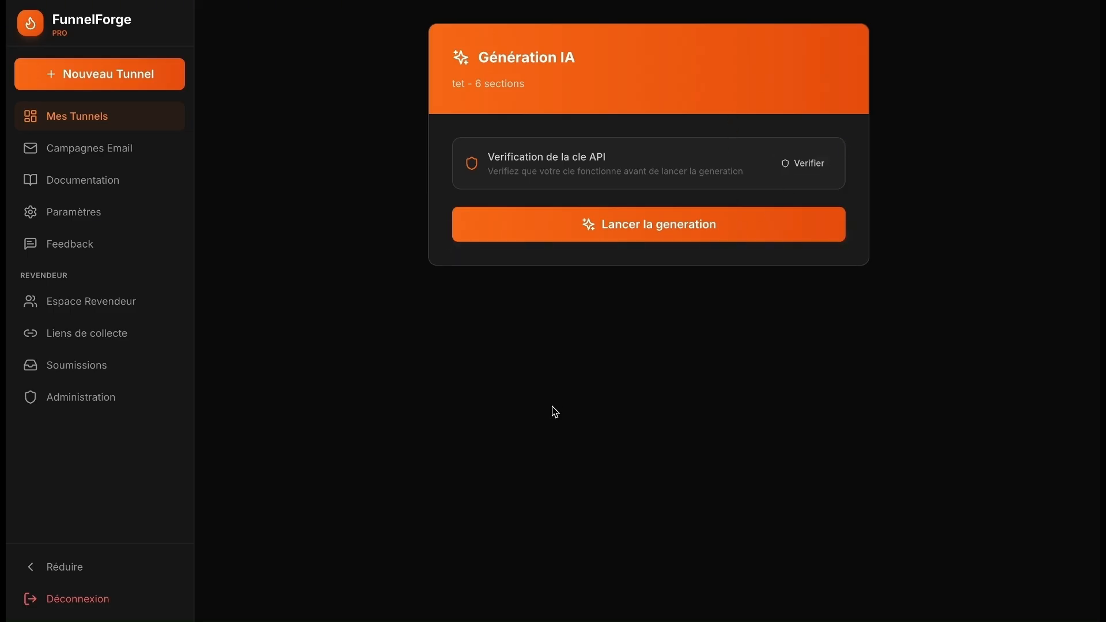
click(75, 145)
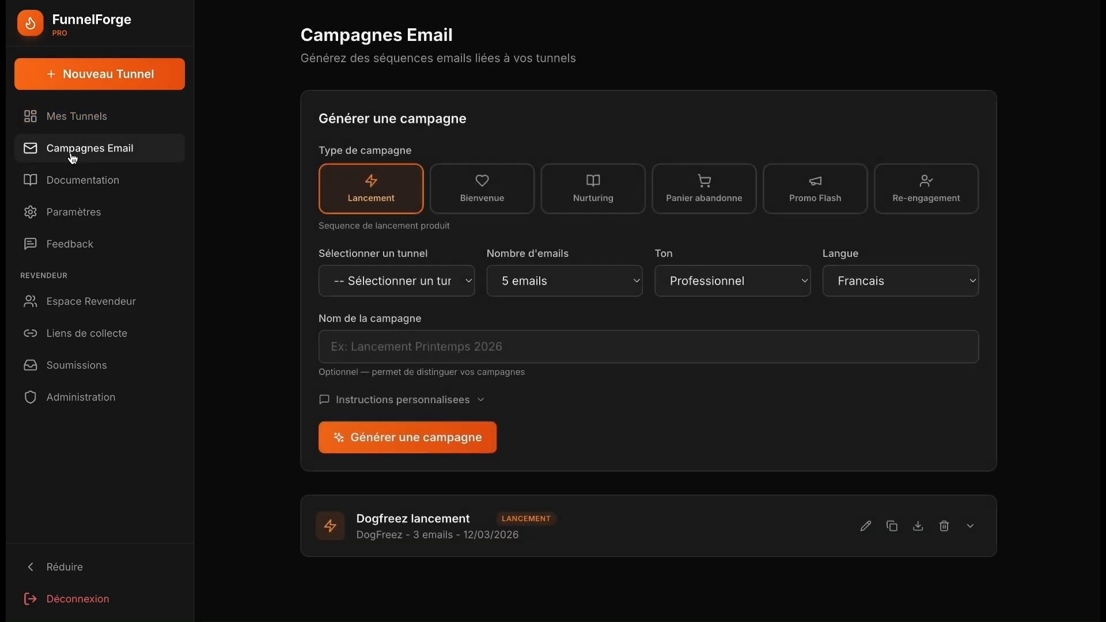
click(106, 124)
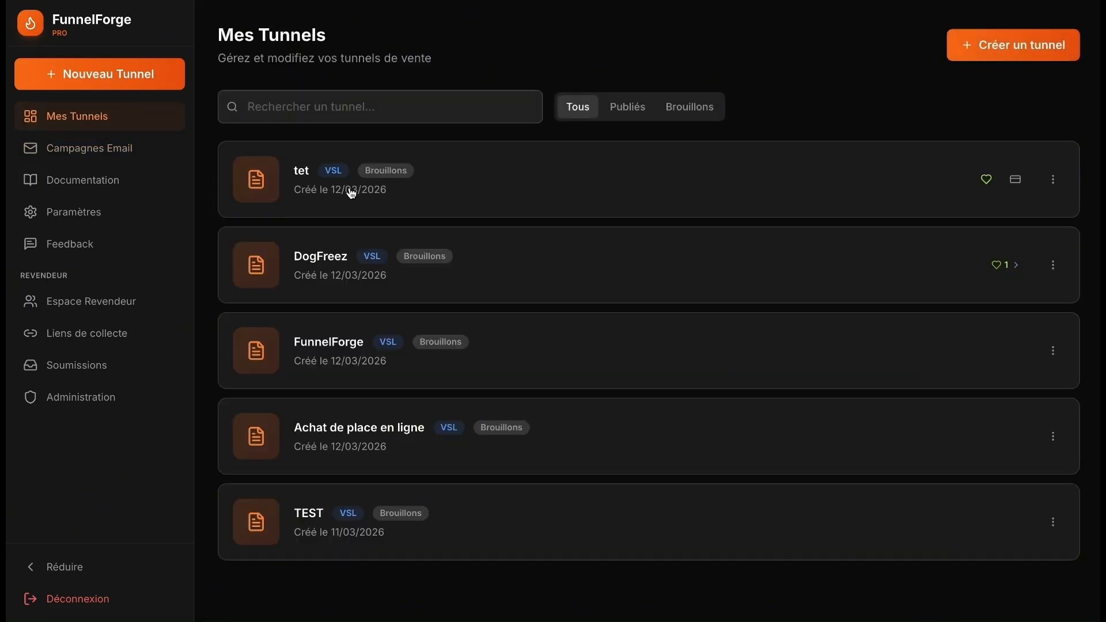
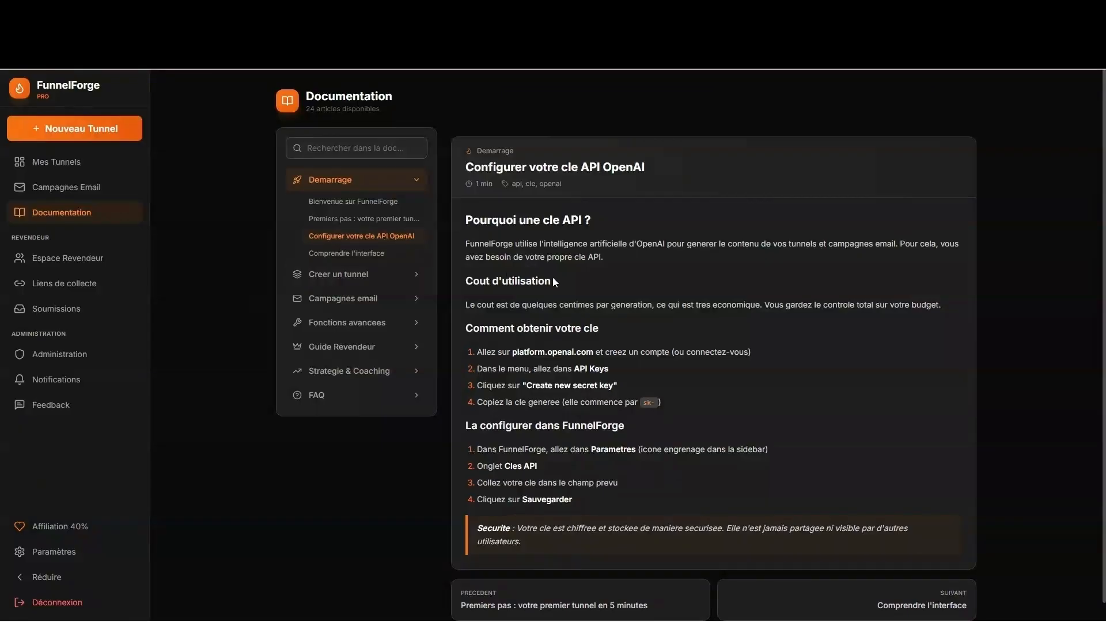
- Highlight the platform.openai.com address in the guide, then go to the OpenAI Platform dashboard
drag(512, 351, 594, 356)
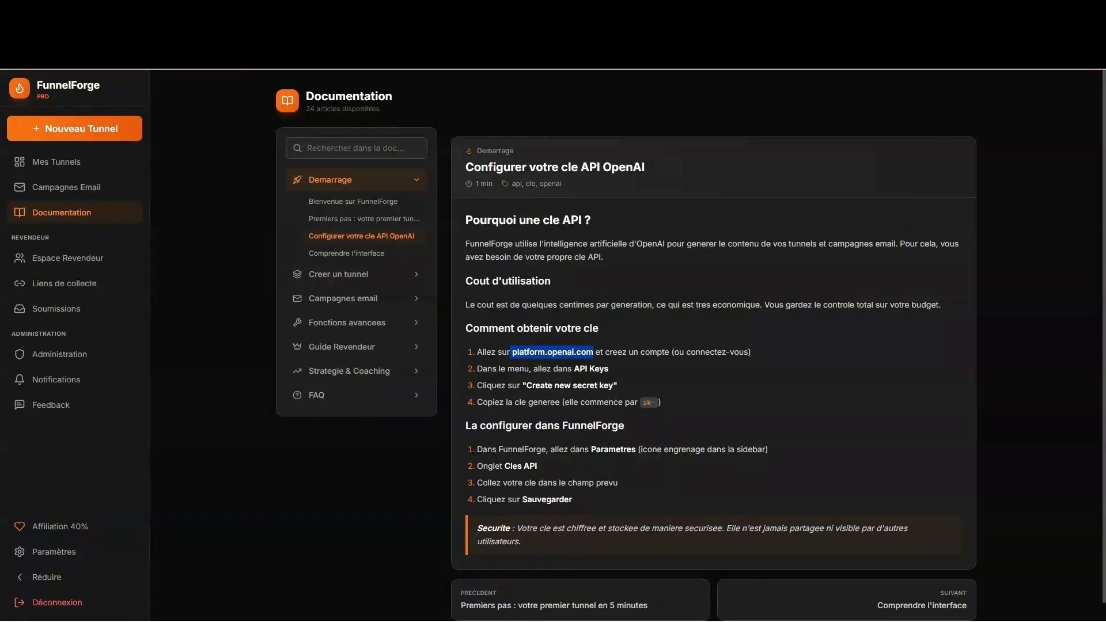
key(ctrl+Tab)
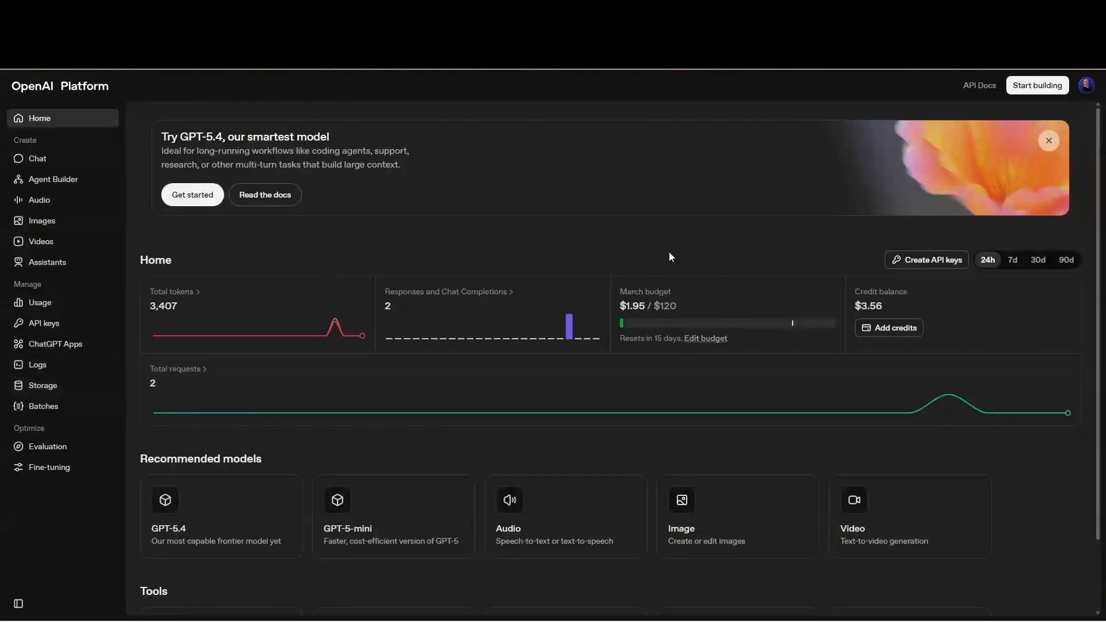
- Open the API keys page and start a new secret key, cancelling without creating it
click(50, 321)
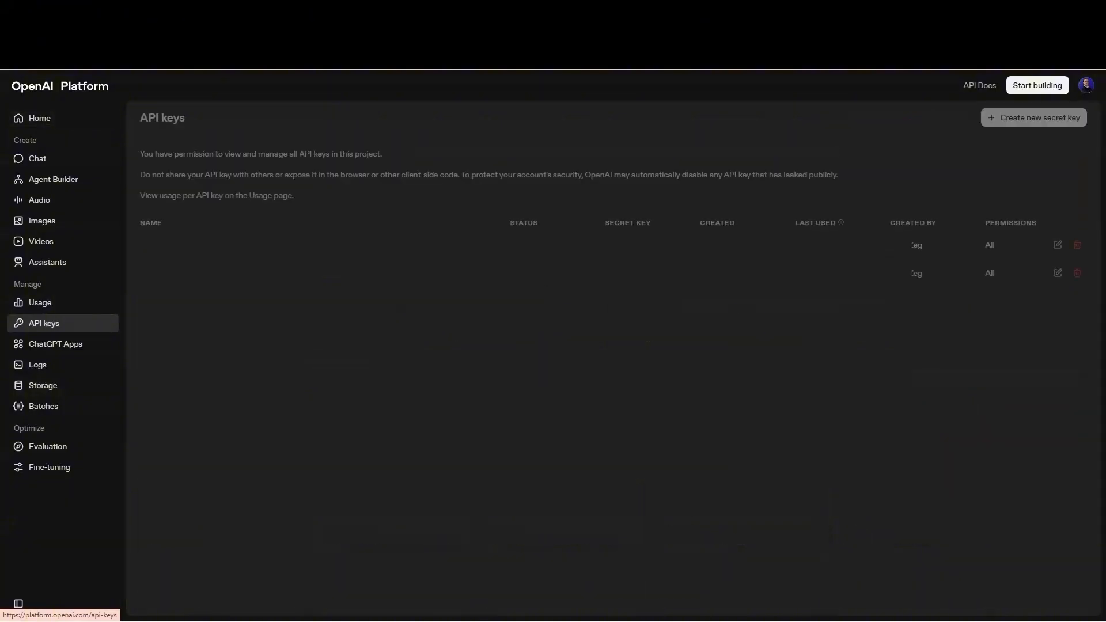
click(1002, 118)
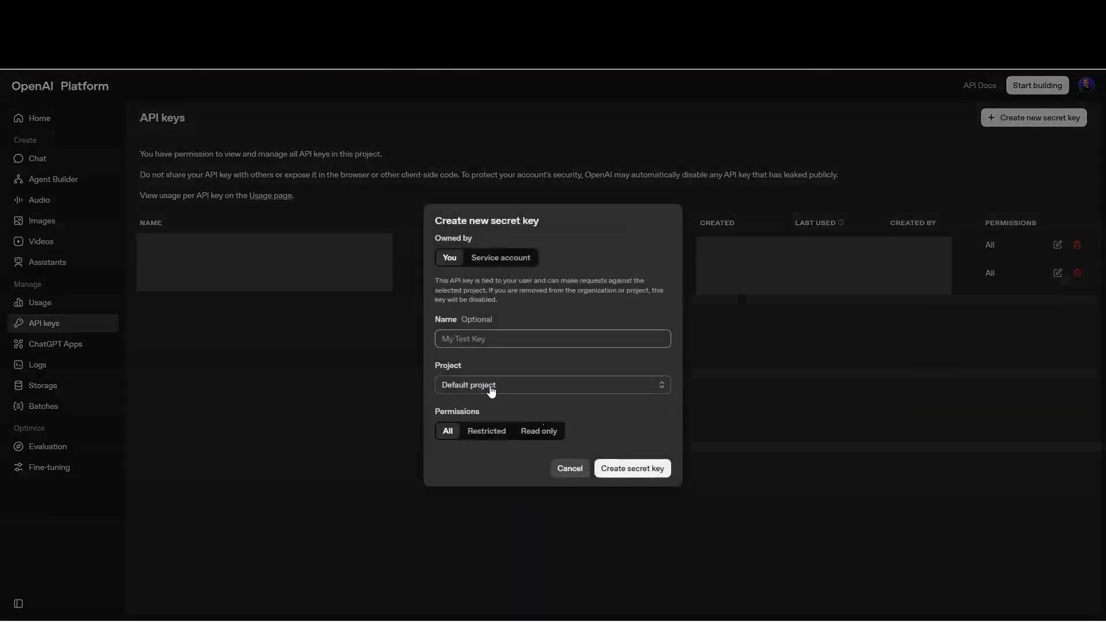
click(475, 339)
click(570, 468)
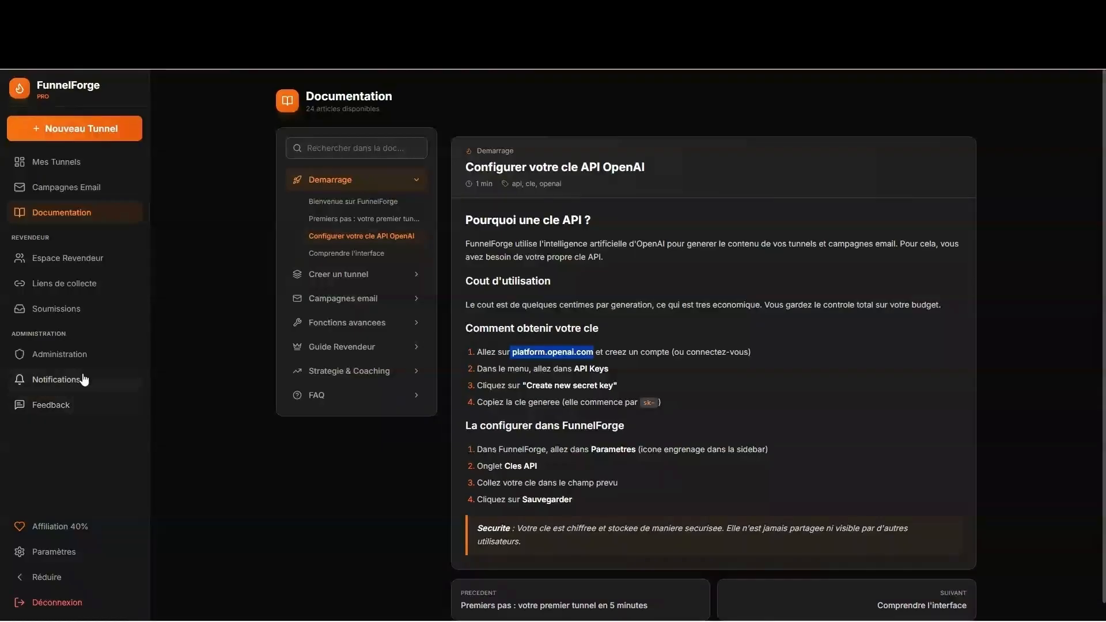
- Show FunnelForge's Paramètres > Clés API section with the OpenAI API Key field
click(81, 557)
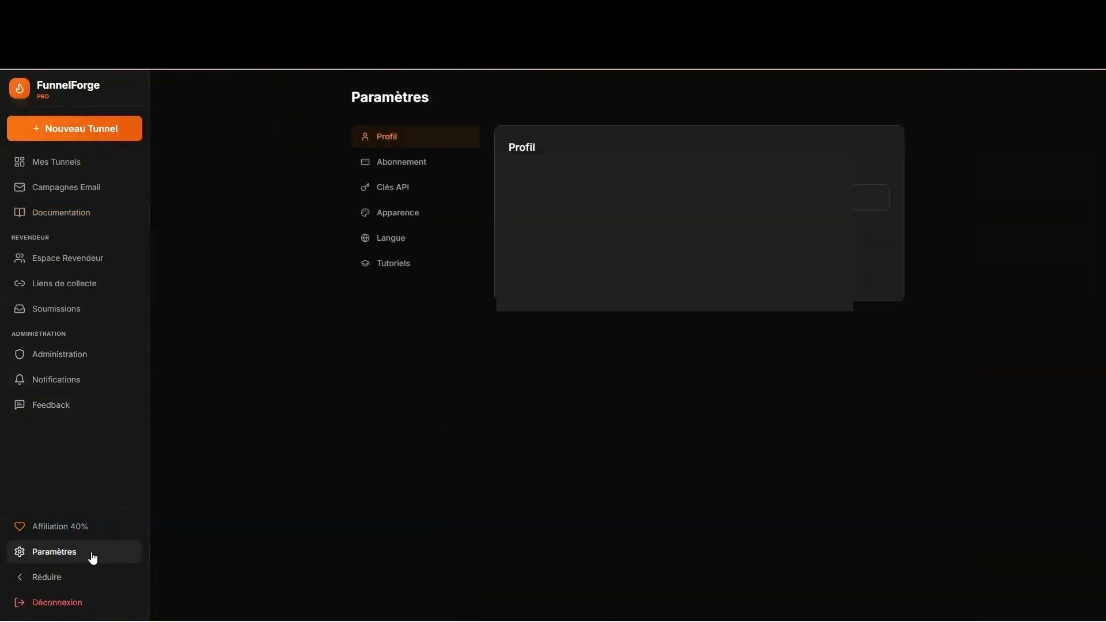
click(402, 188)
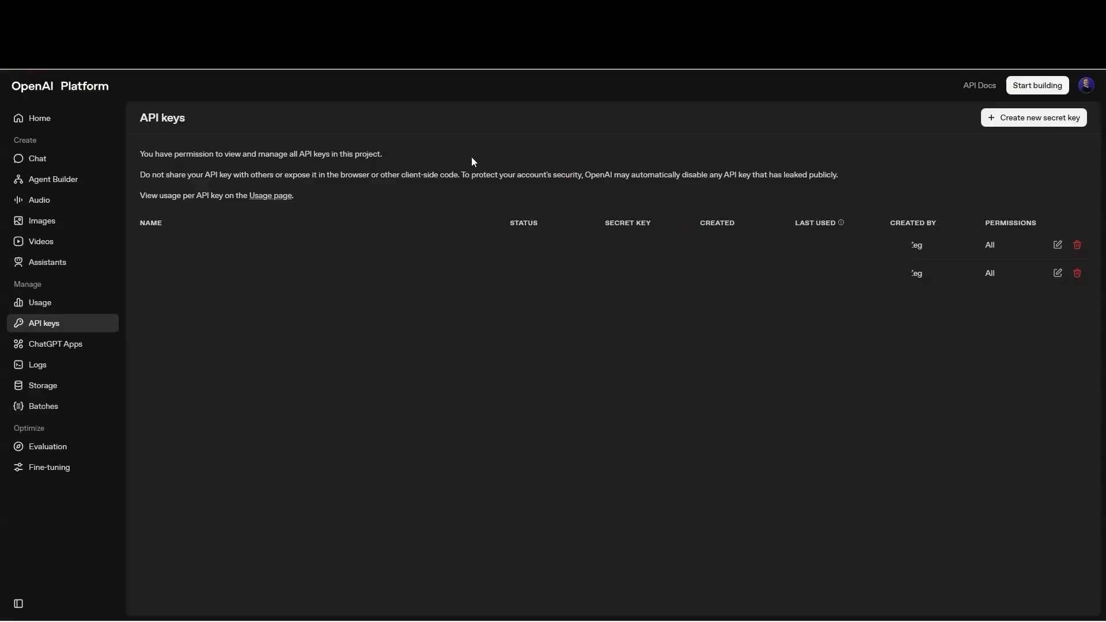
- On the OpenAI home dashboard, highlight the March budget and the $1.95 spent this month
click(46, 117)
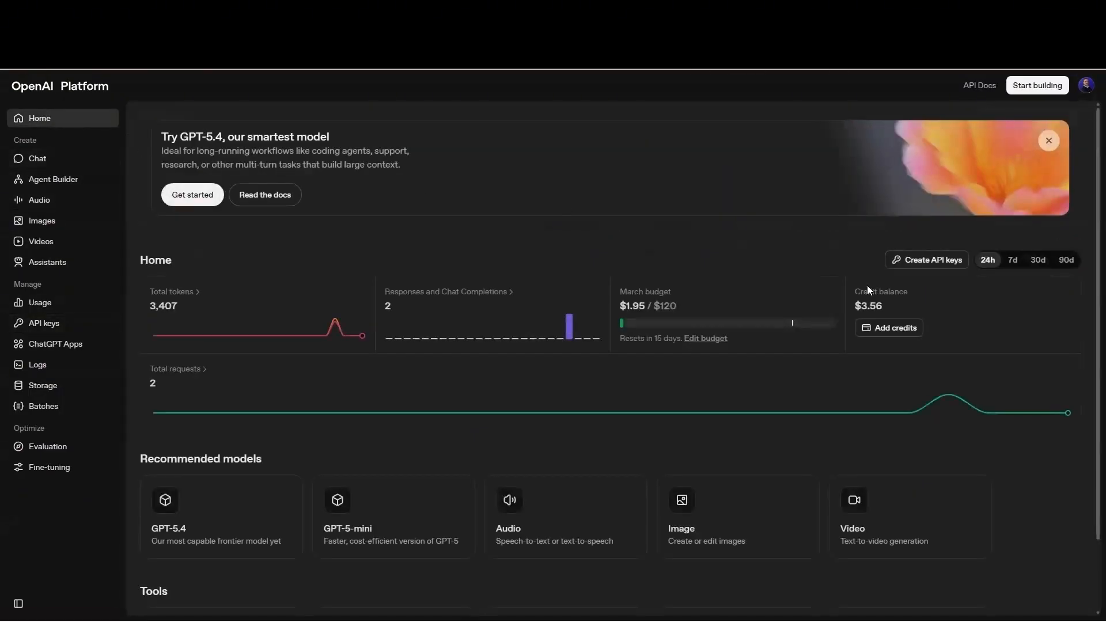
drag(620, 290, 716, 303)
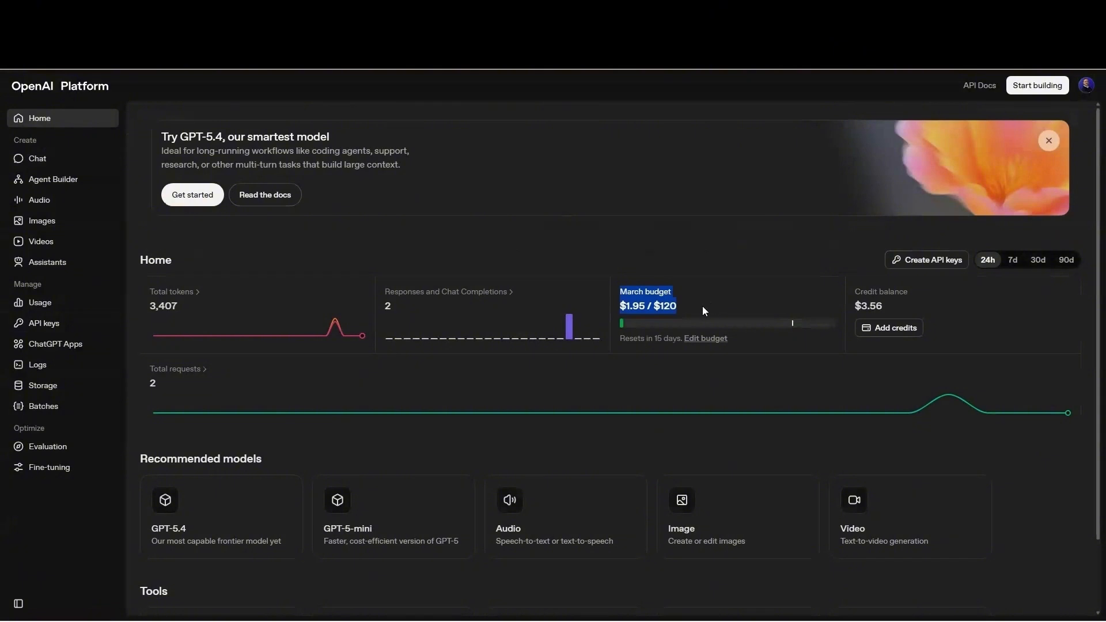
click(700, 307)
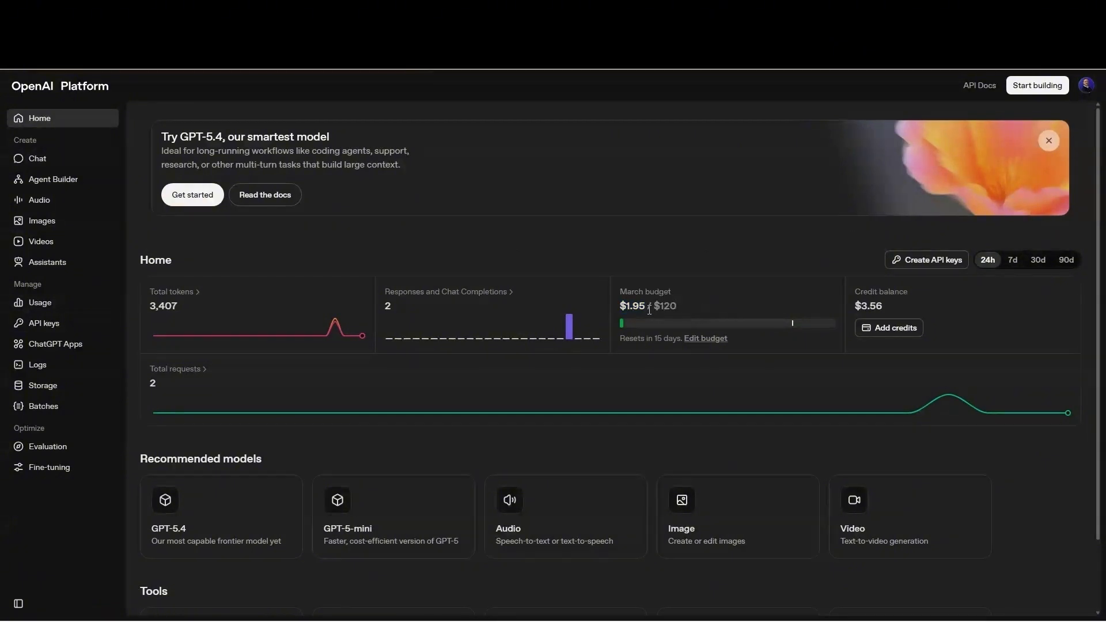
drag(646, 308, 622, 308)
drag(648, 309, 623, 308)
- Go to OpenAI billing to add credits, then list FunnelForge's interactive tutorials
click(882, 327)
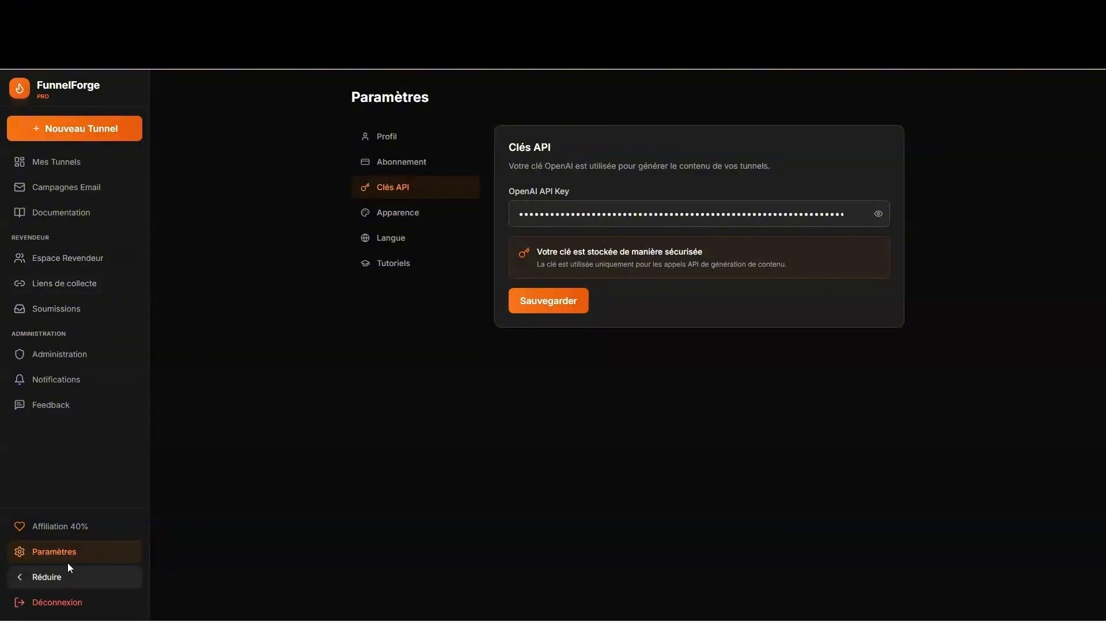
click(399, 267)
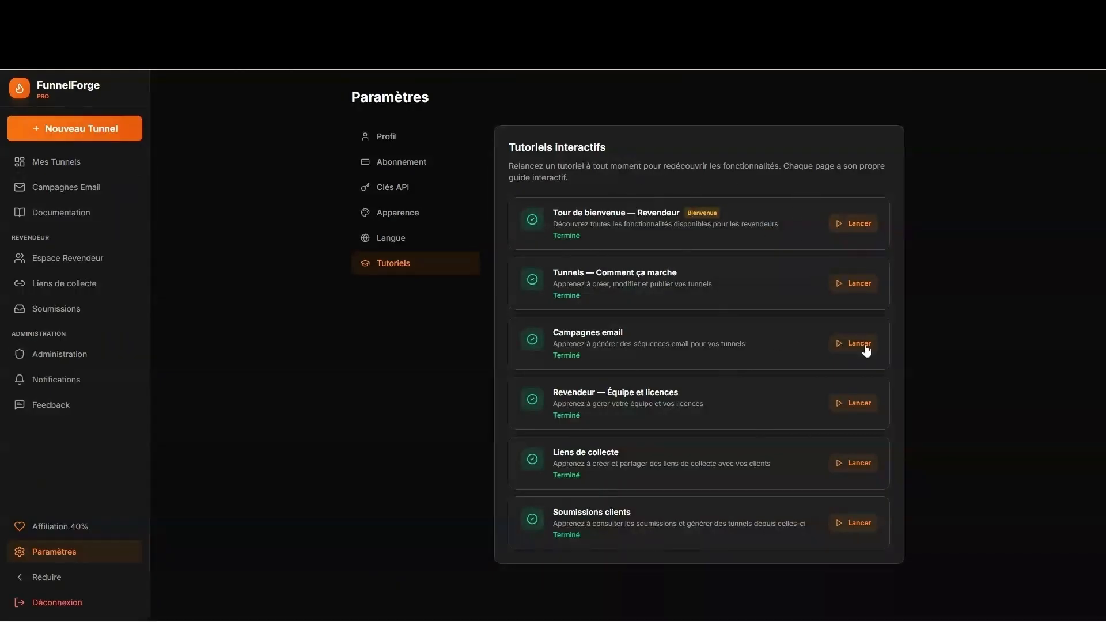
- Launch the 'Tunnels — Comment ça marche' tour, advance one step, then close it
click(852, 288)
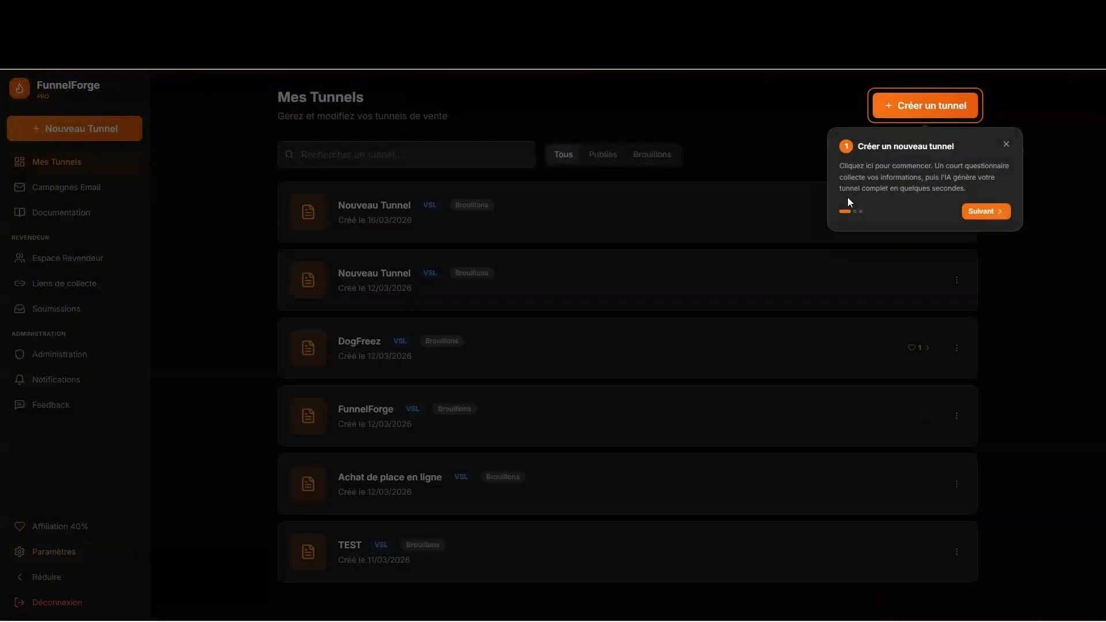
click(985, 211)
click(489, 195)
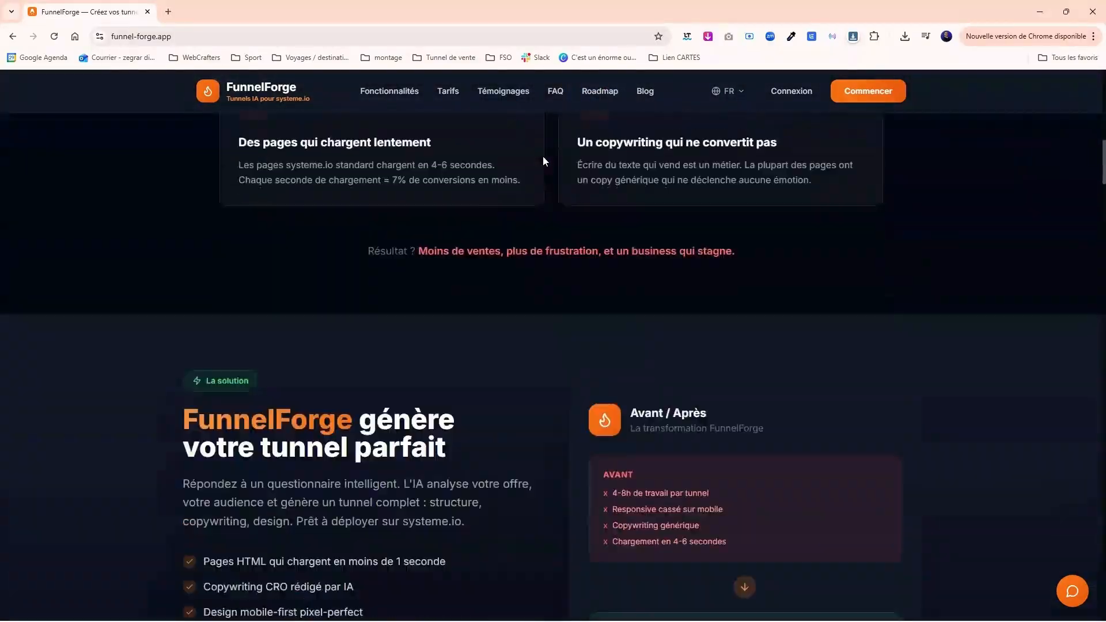
- Compare 3 versements, Abonnement and Paiement unique pricing, ending on Creator 697€ and Reseller 1497€
scroll(542, 159, down, 20)
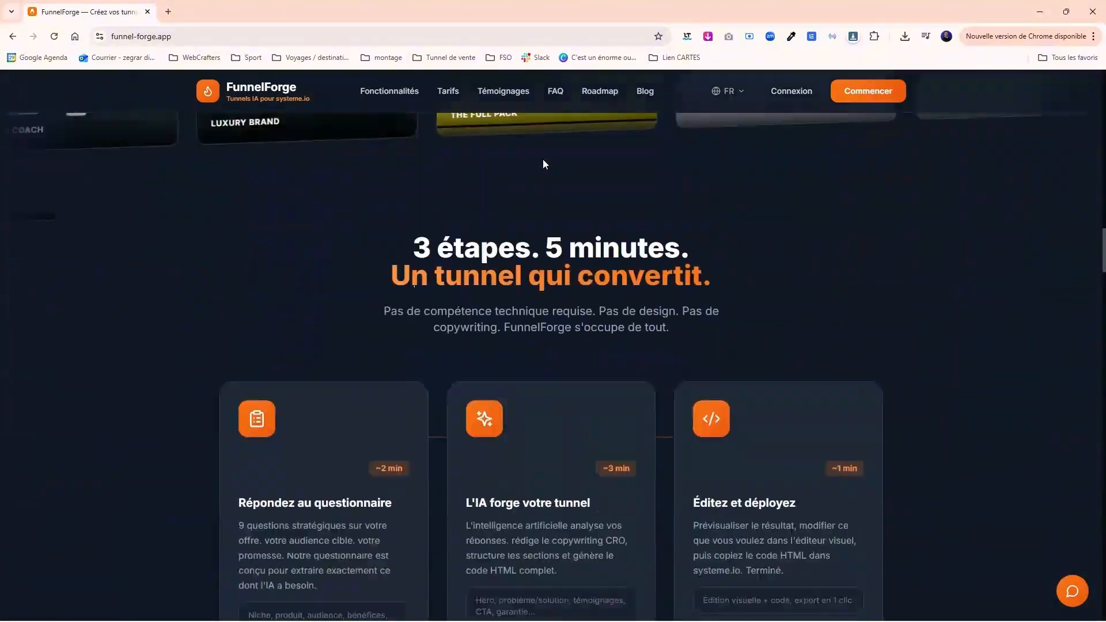
scroll(544, 160, down, 8)
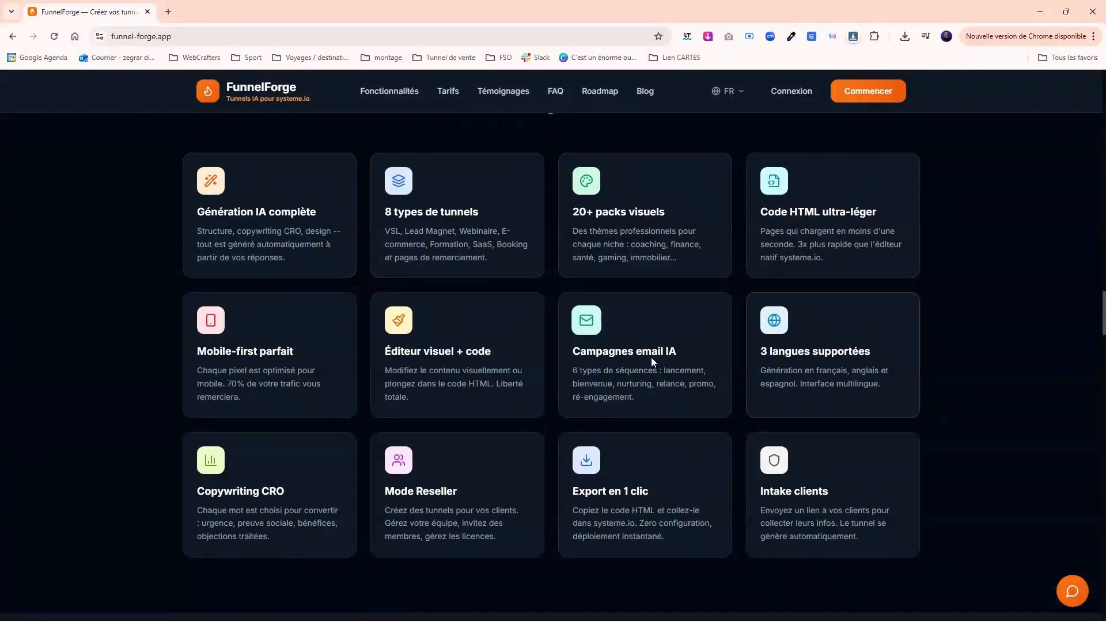
scroll(776, 479, down, 15)
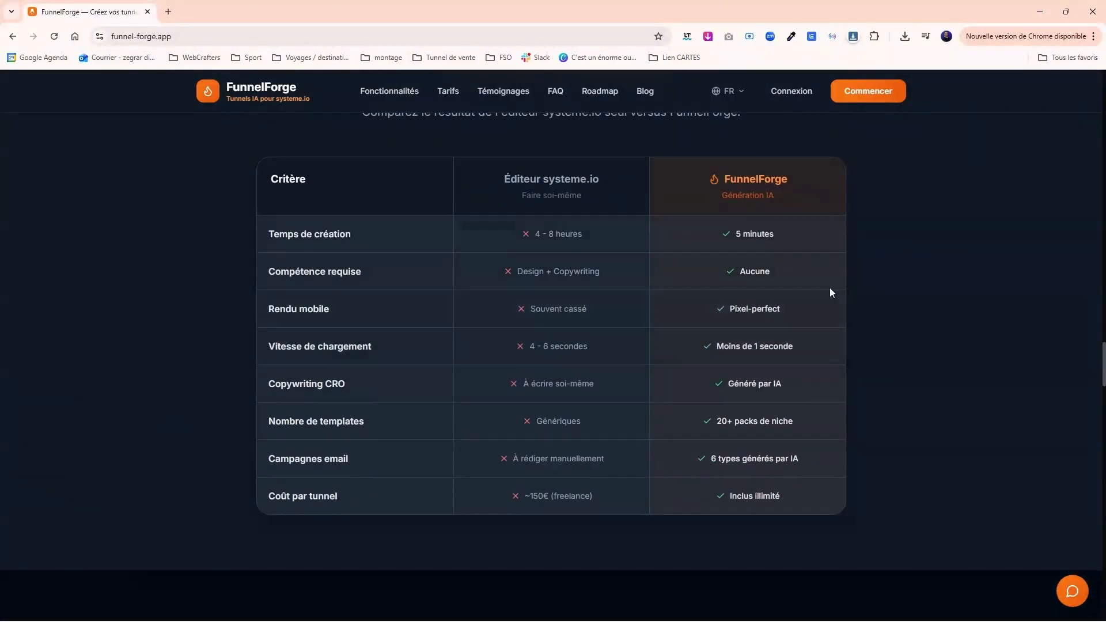
scroll(949, 230, down, 12)
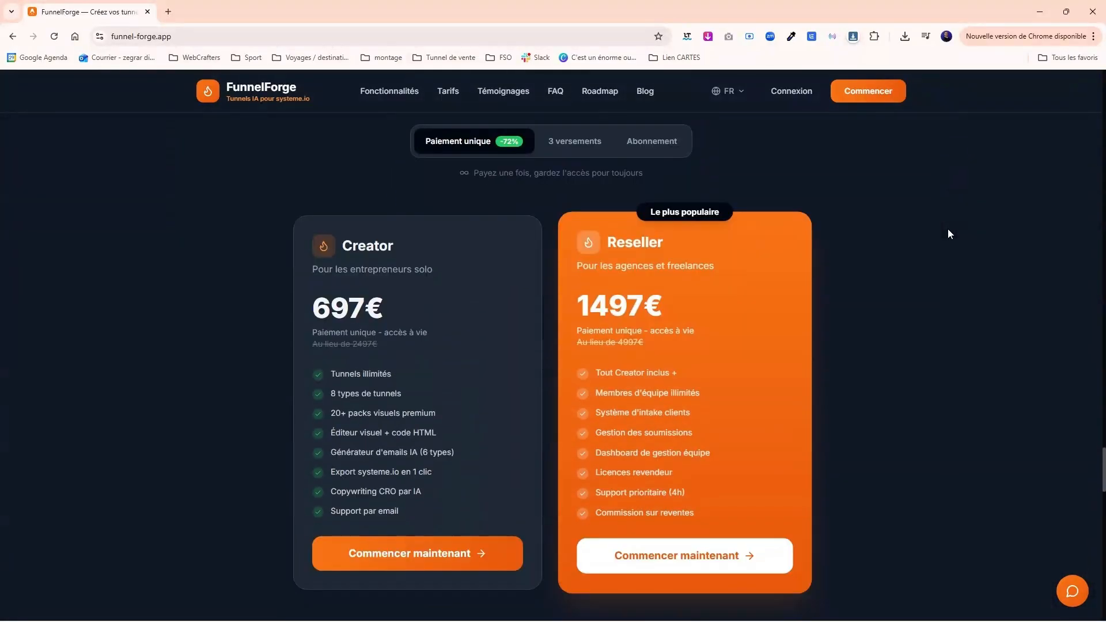
scroll(948, 229, down, 1)
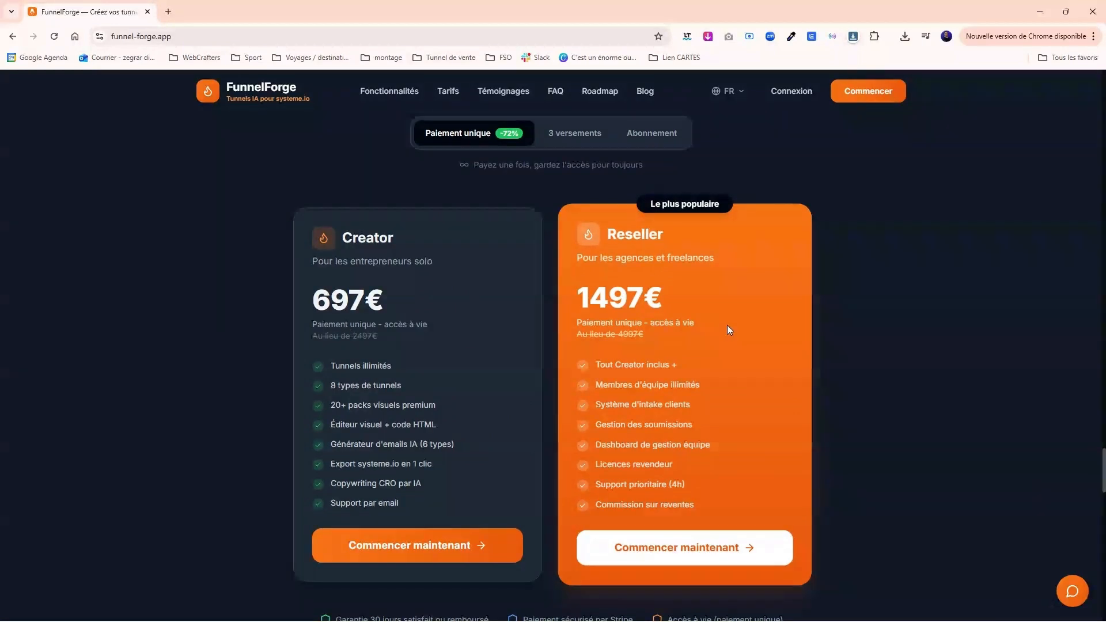
click(578, 136)
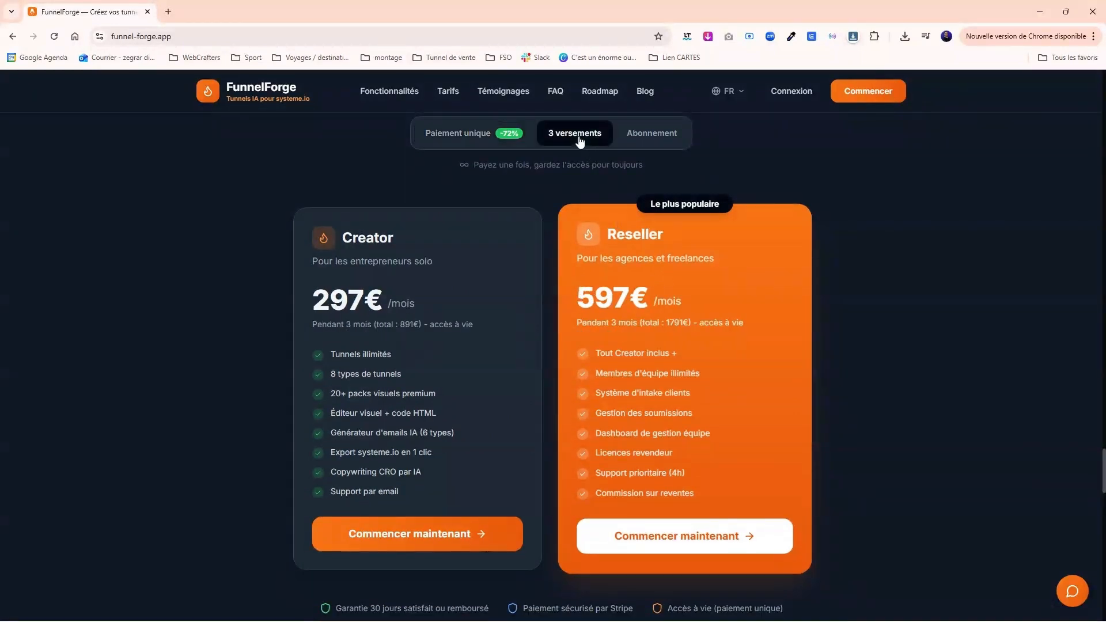
click(631, 140)
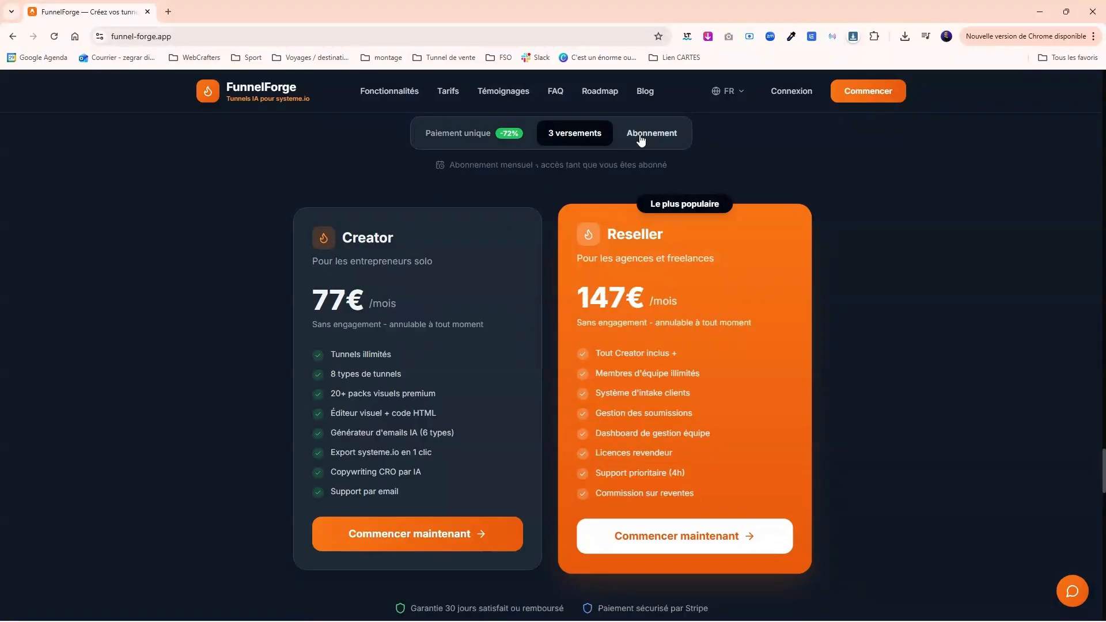
click(476, 135)
scroll(715, 250, down, 1)
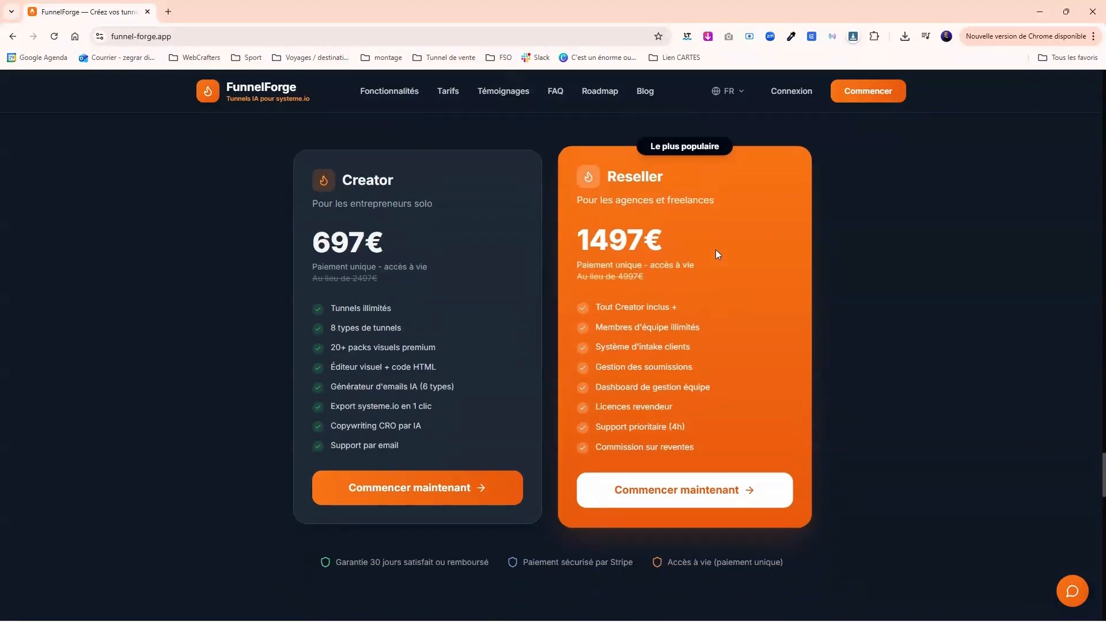
scroll(715, 251, up, 1)
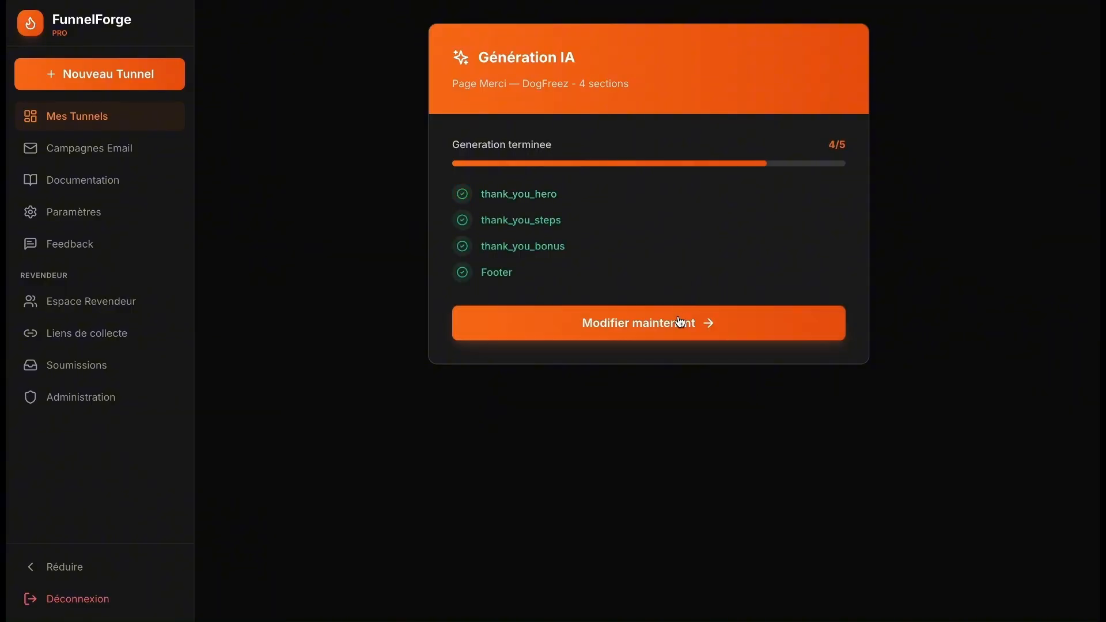
- Edit the DogFreez thank-you page and make its hero section green
click(680, 322)
scroll(856, 143, down, 5)
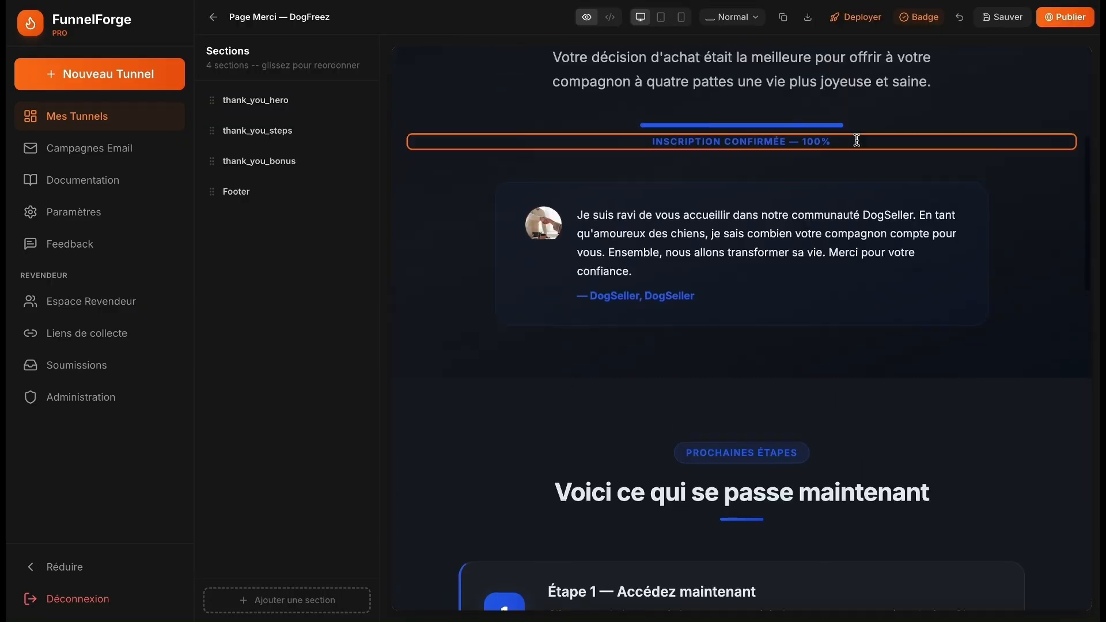
scroll(857, 140, up, 5)
click(620, 516)
click(755, 132)
click(427, 339)
click(662, 500)
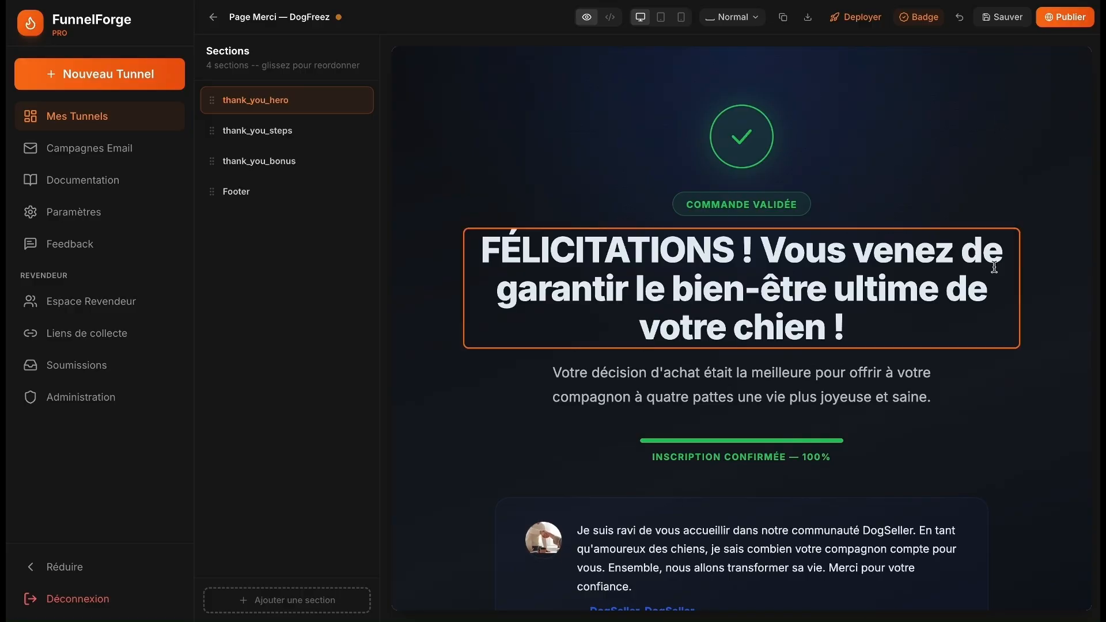
scroll(992, 264, down, 10)
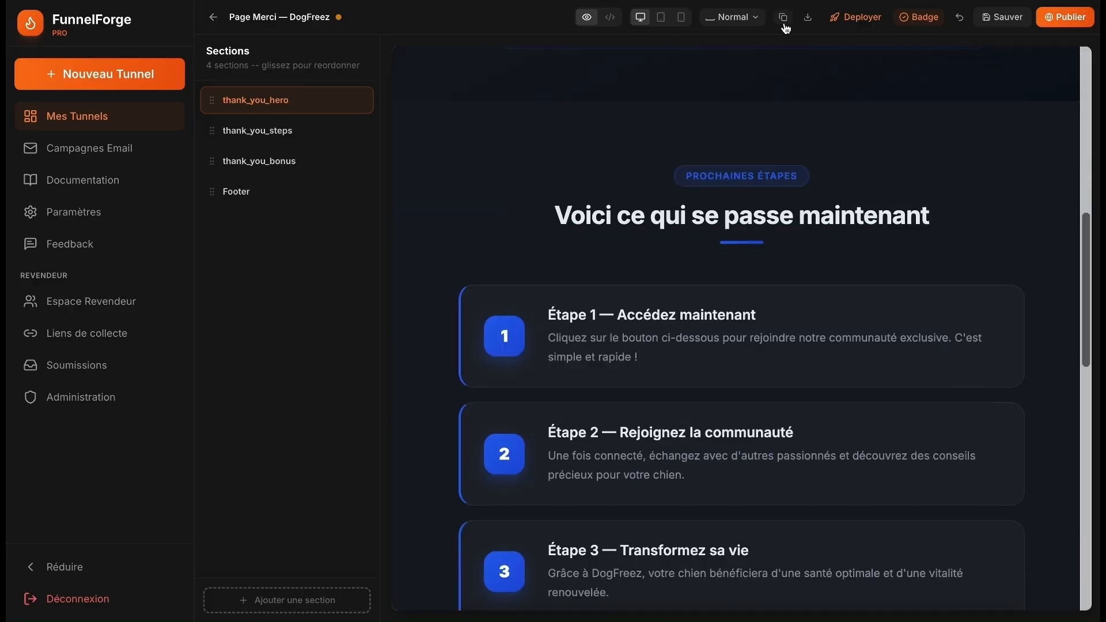
- Set up an email campaign with 3 emails in the Amical tone, naming it 'Dog'
click(113, 155)
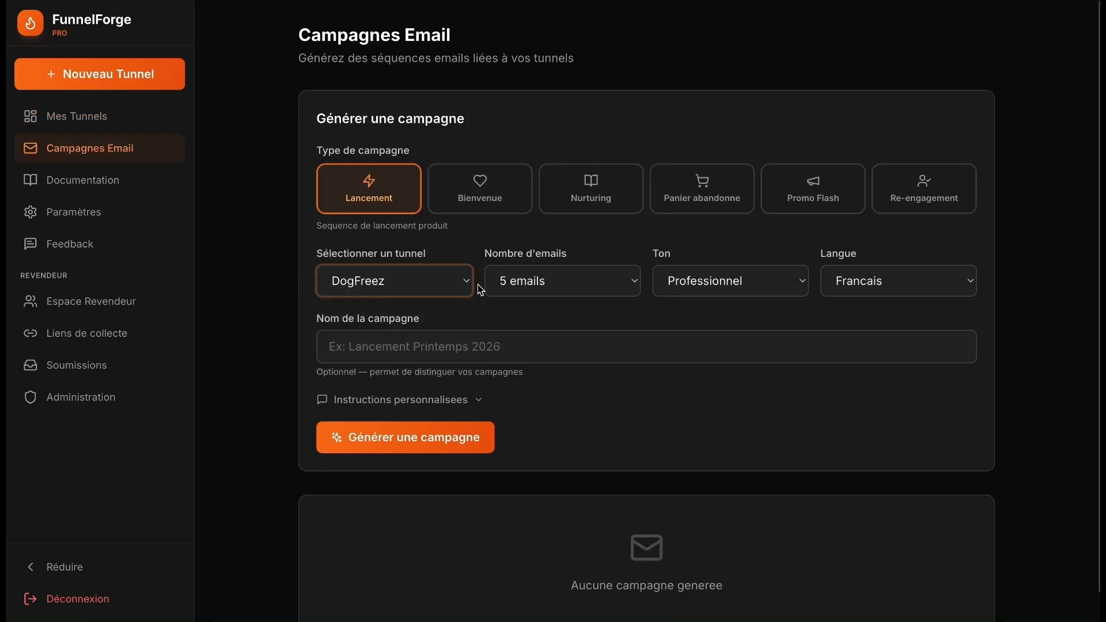
click(562, 280)
click(553, 261)
click(730, 281)
click(663, 297)
click(484, 346)
text(Dog)
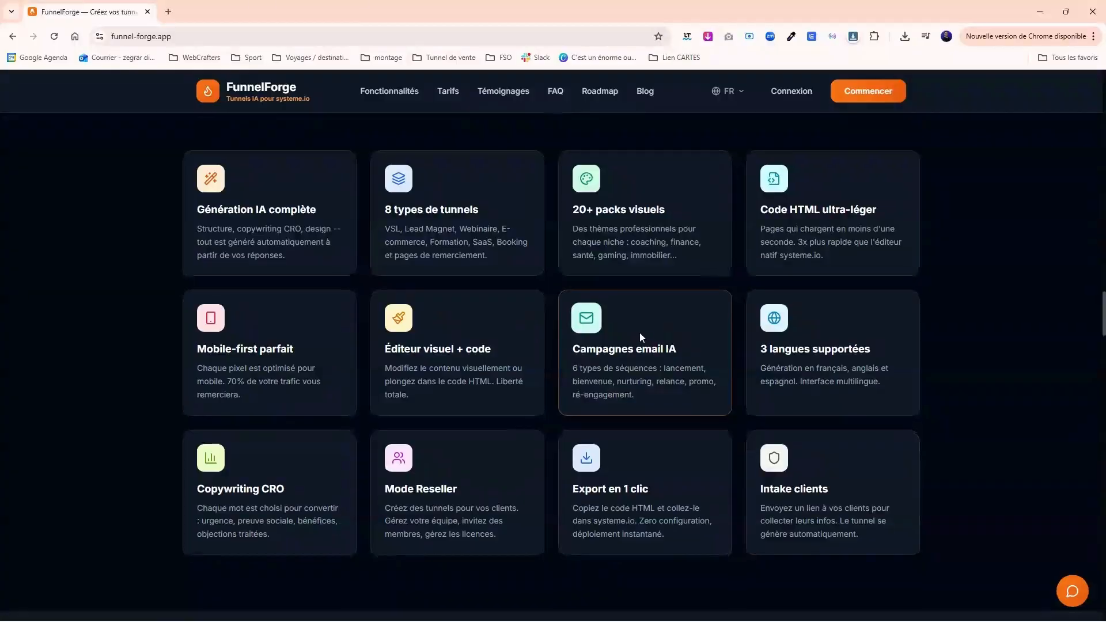
scroll(593, 317, down, 5)
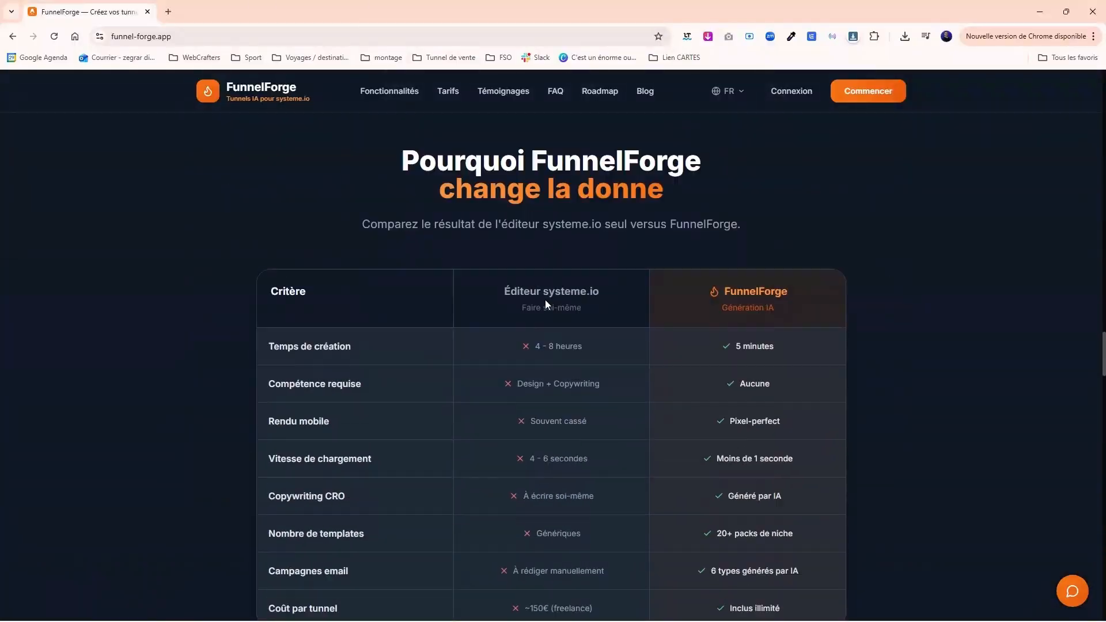
scroll(910, 199, down, 10)
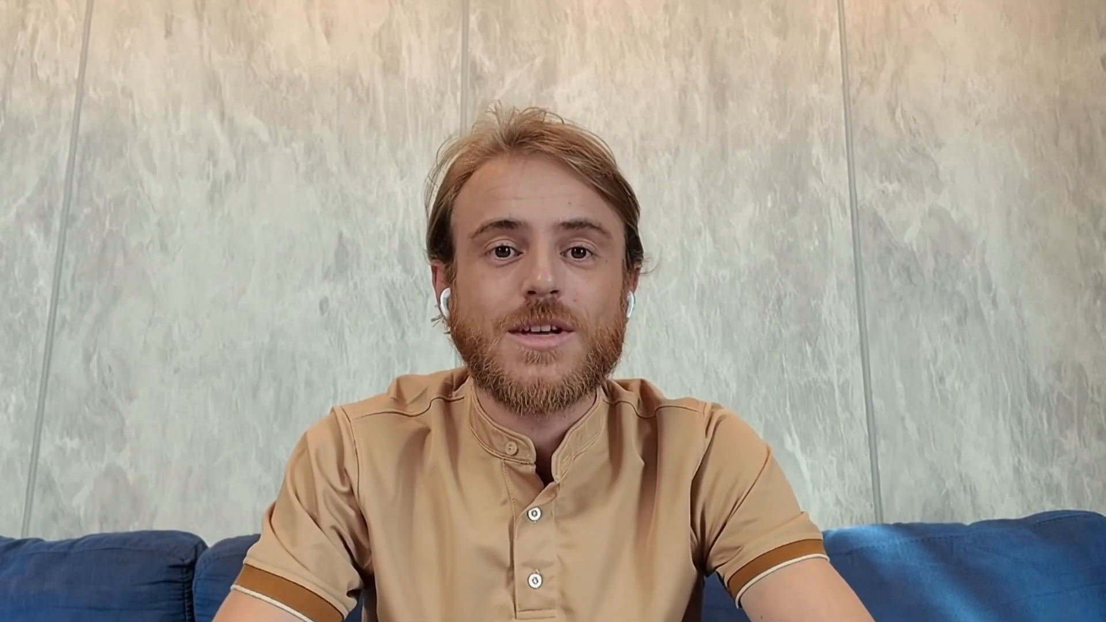